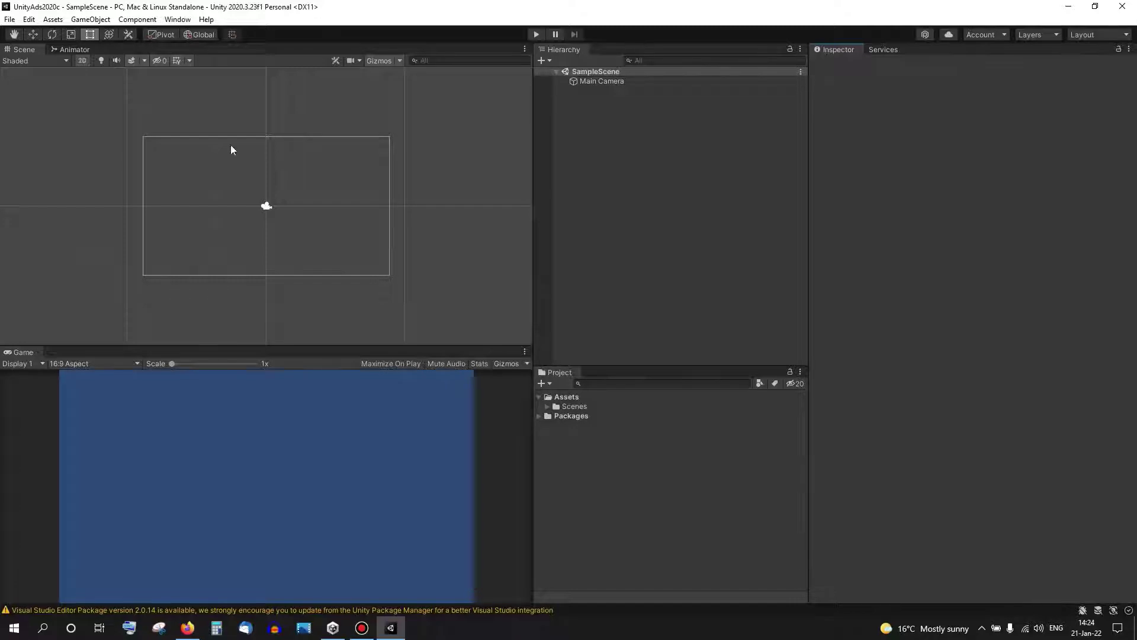
# Step: In Build Settings, select Android and switch the project's platform to it
pyautogui.click(12, 20)
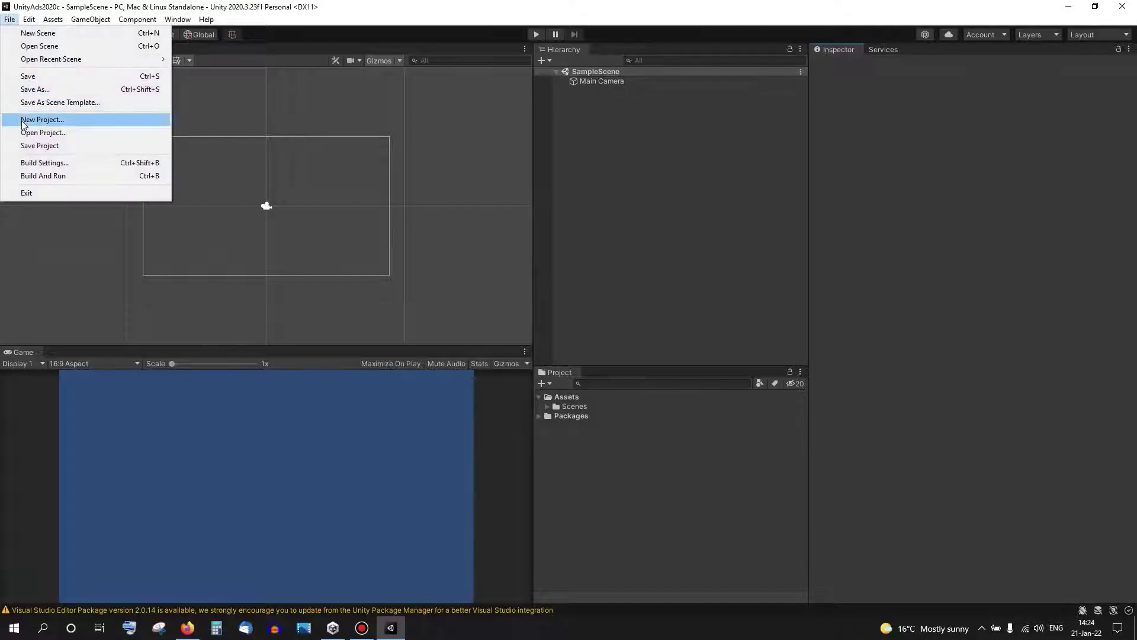
pyautogui.click(59, 160)
pyautogui.click(116, 349)
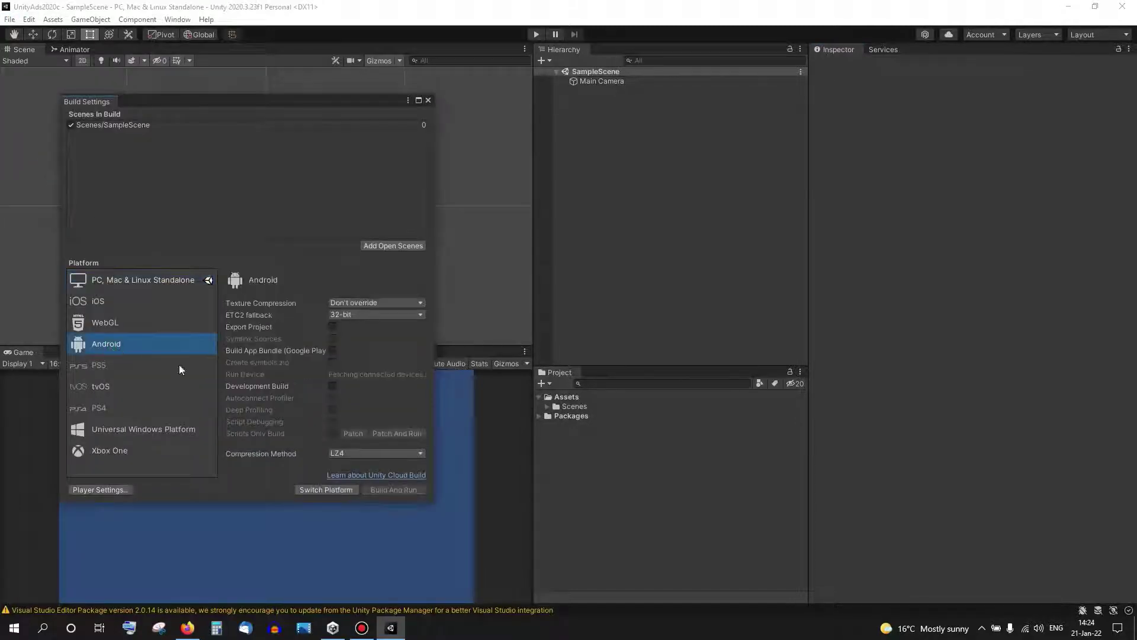
pyautogui.click(326, 491)
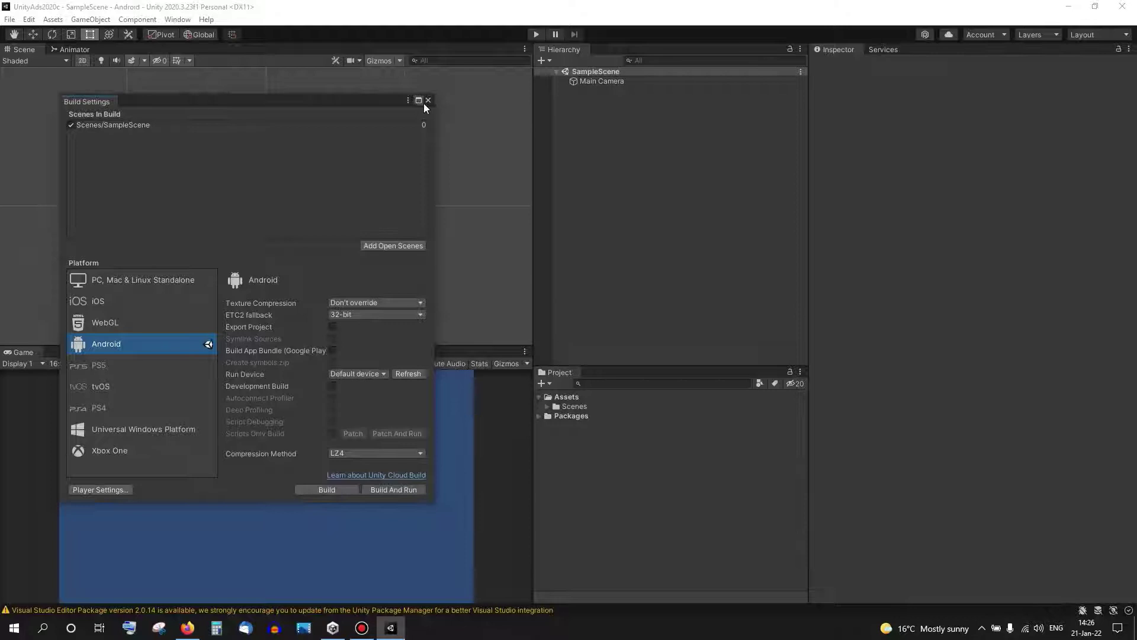
# Step: In Package Manager, list the Unity Registry packages and install the Advertisement 3.7.5 package
pyautogui.click(428, 100)
pyautogui.click(178, 19)
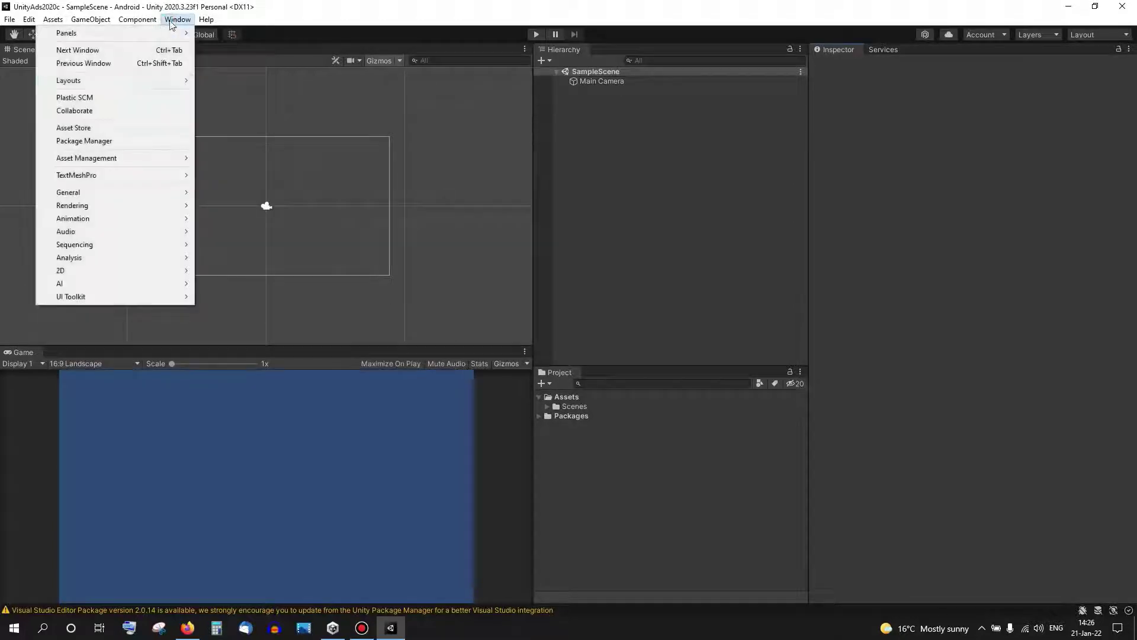
pyautogui.click(136, 143)
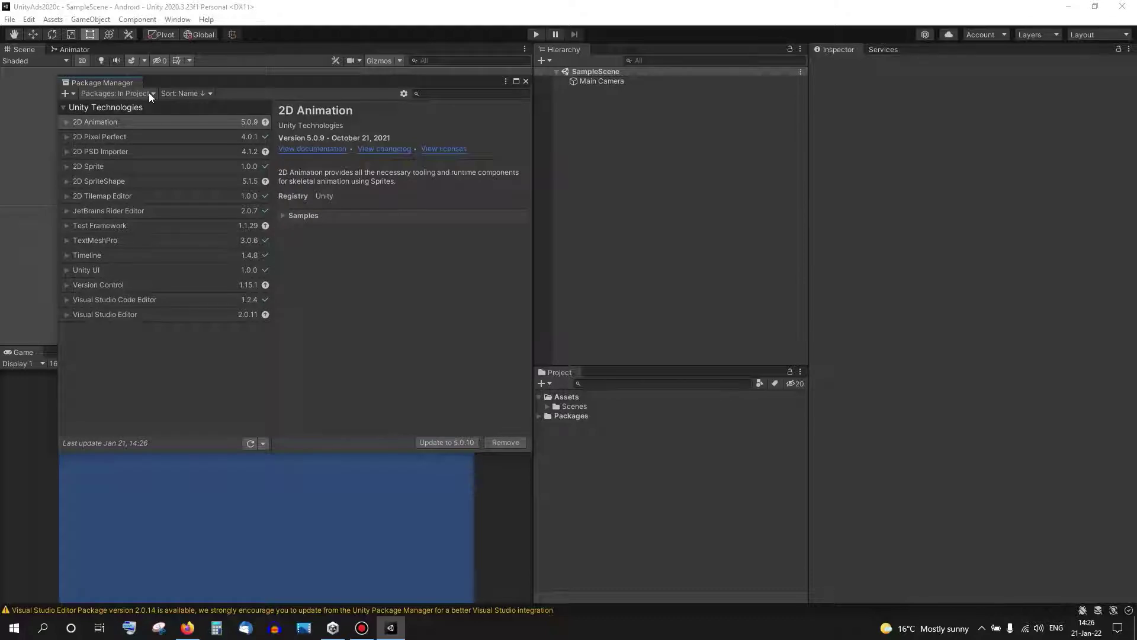
pyautogui.click(438, 93)
pyautogui.write('ads')
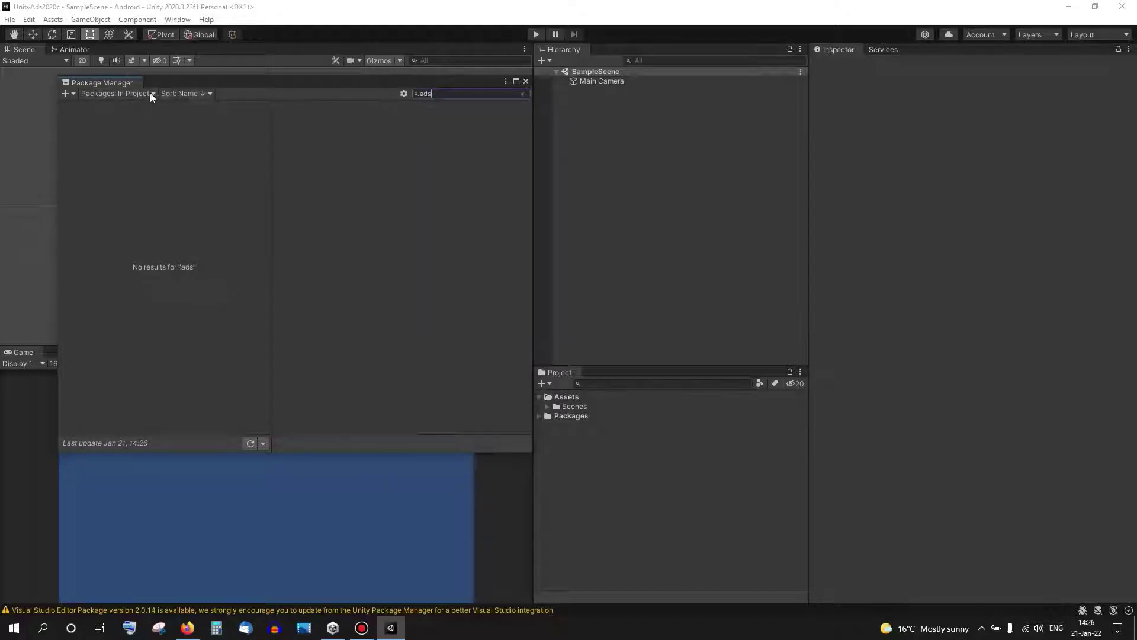
pyautogui.click(151, 93)
pyautogui.click(119, 106)
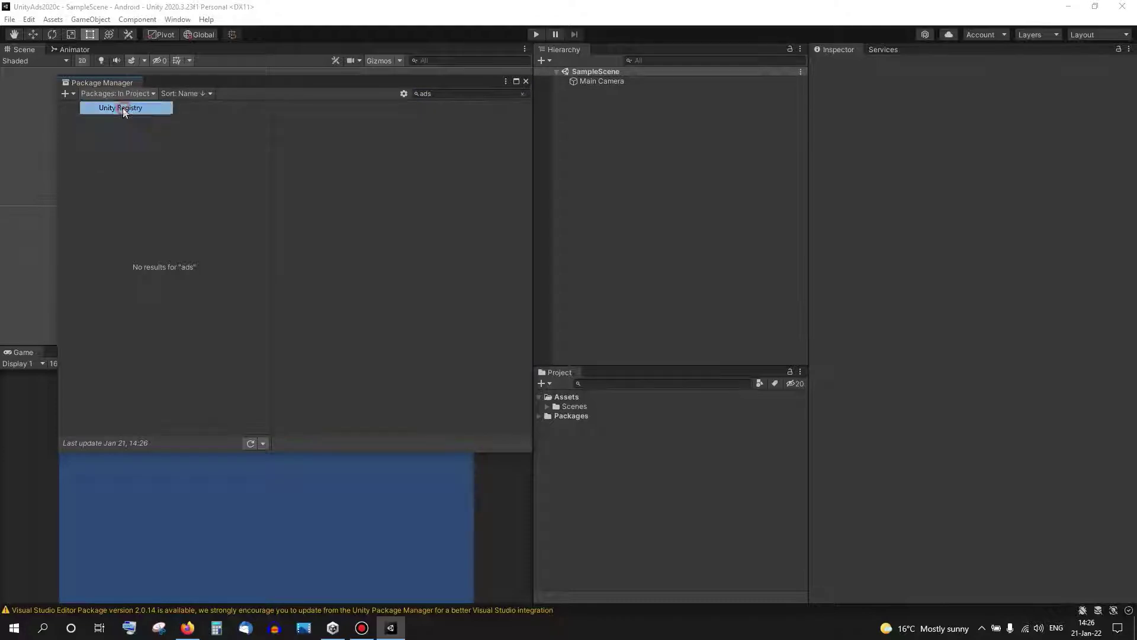
pyautogui.click(434, 92)
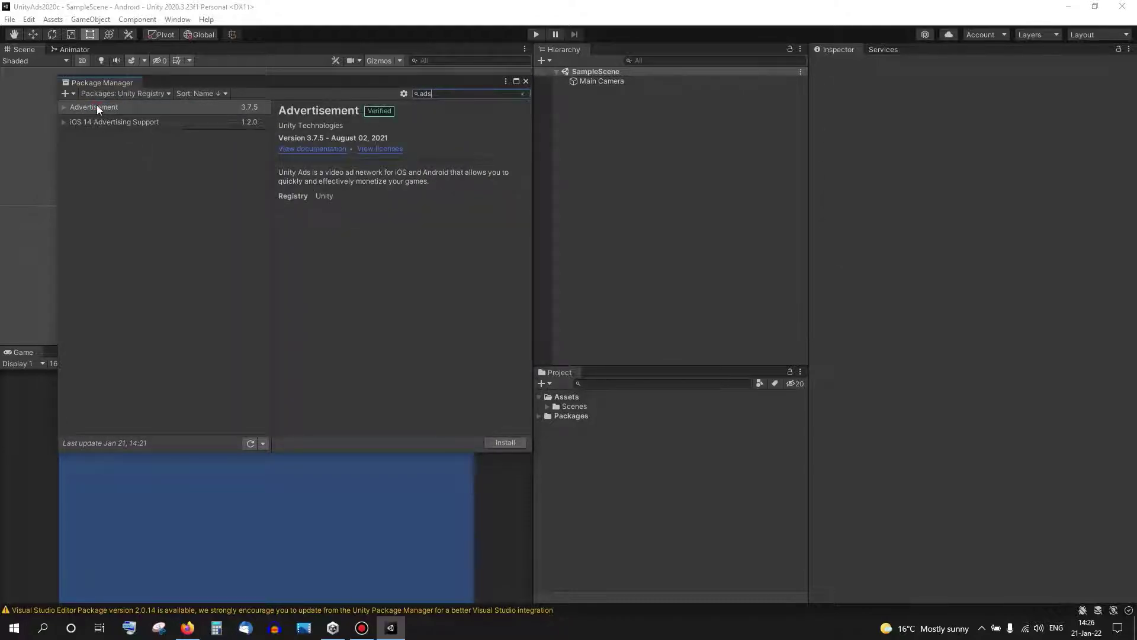
pyautogui.click(97, 105)
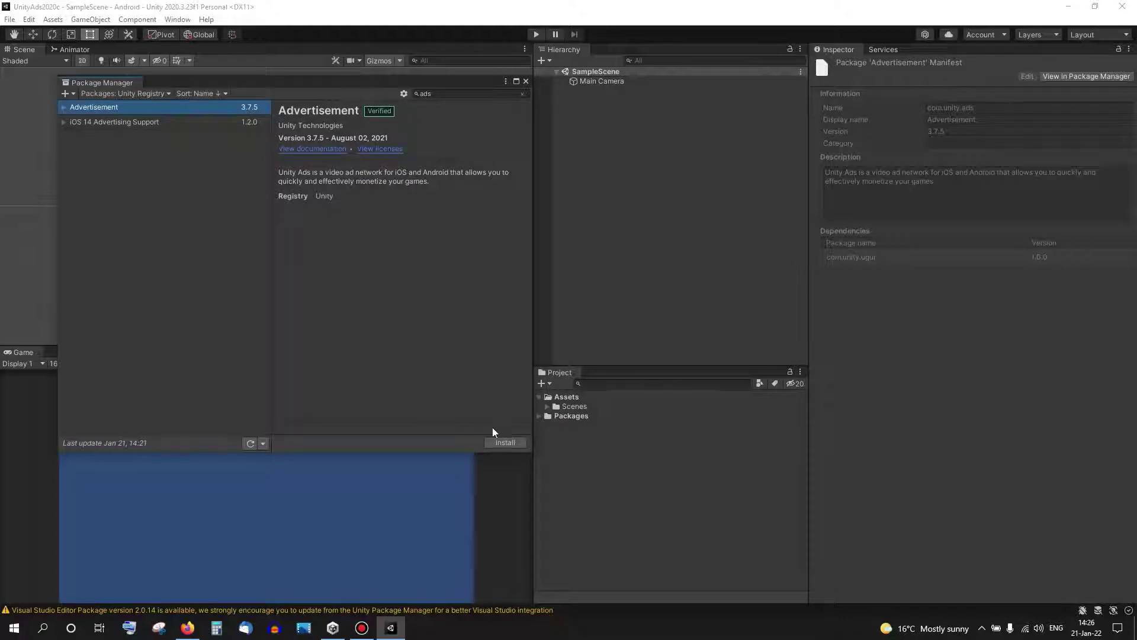
pyautogui.click(495, 442)
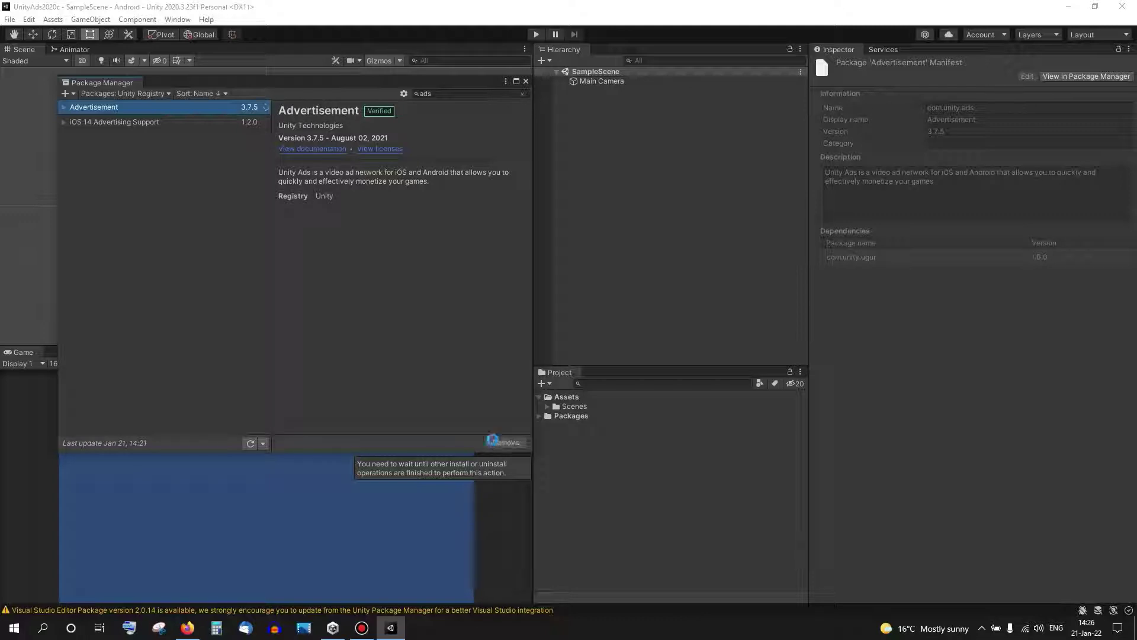
# Step: Open the Services overview and its Ads entry, showing Project Settings > Services > Ads
pyautogui.click(526, 81)
pyautogui.click(177, 19)
pyautogui.moveTo(120, 192)
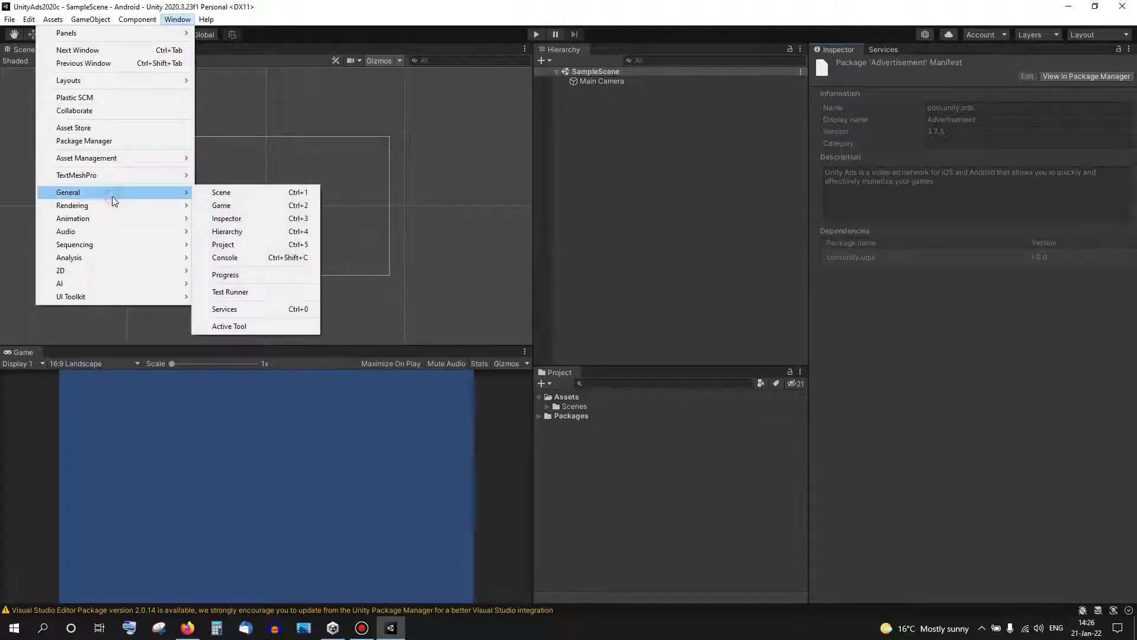
pyautogui.click(231, 309)
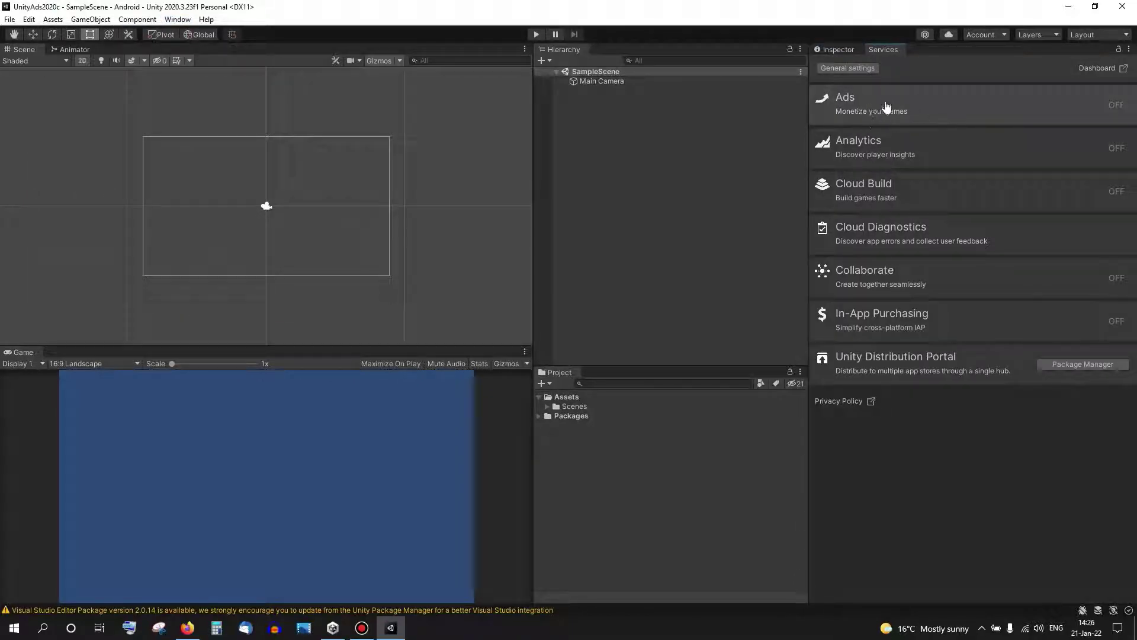
pyautogui.click(872, 109)
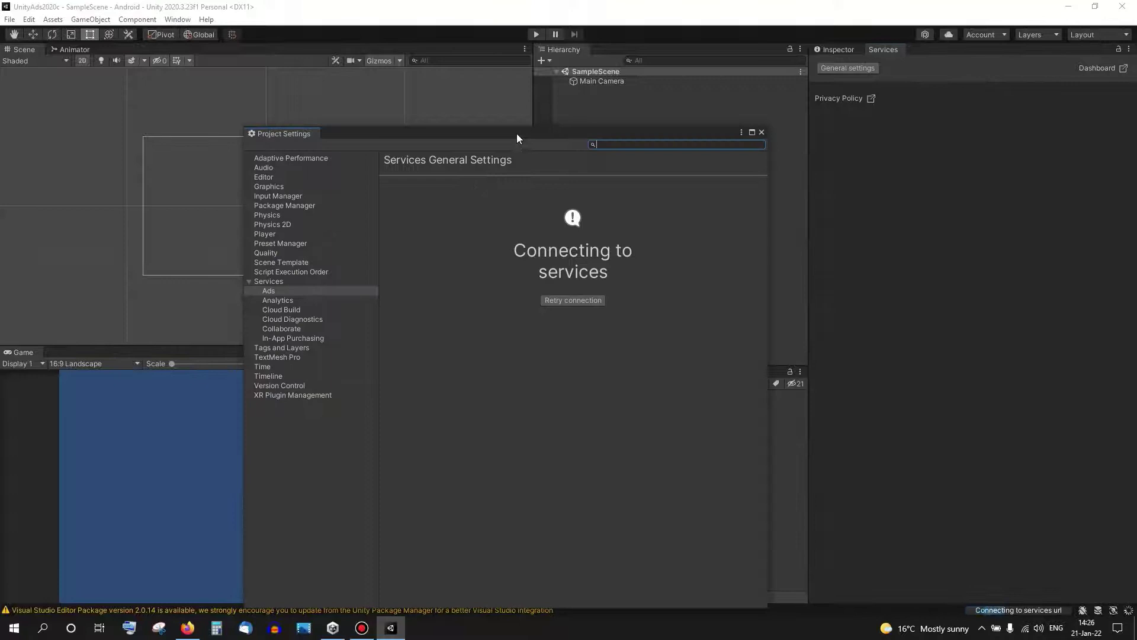
pyautogui.moveTo(520, 131); pyautogui.dragTo(522, 96)
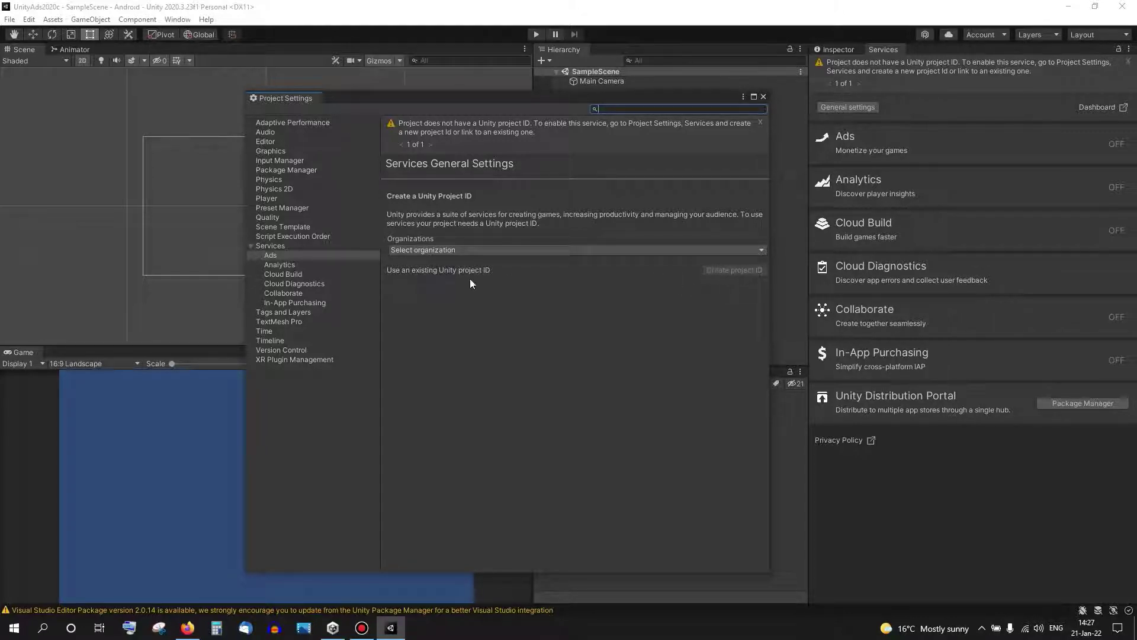
# Step: Link the existing Puppeteer Unity Ads Test project ID under its organization
pyautogui.click(417, 271)
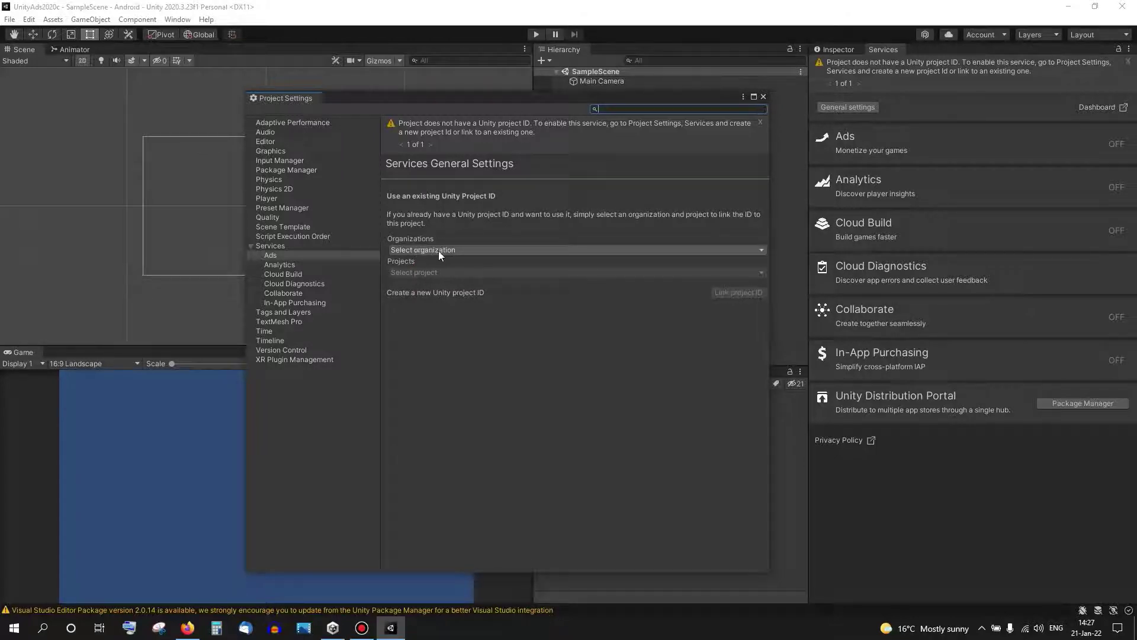
pyautogui.click(439, 250)
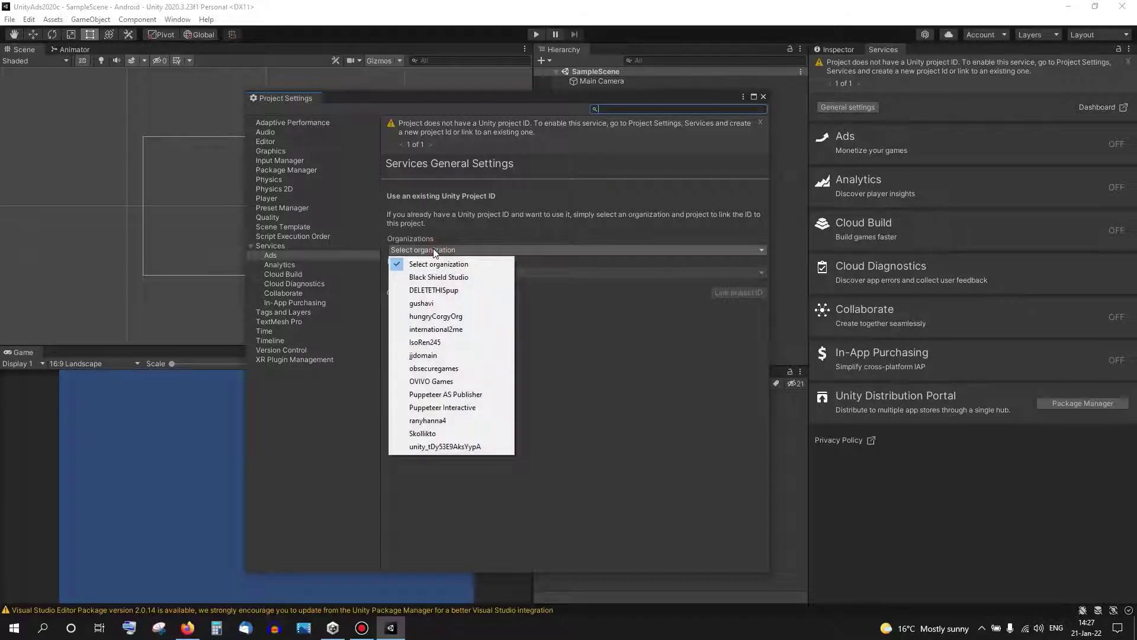
pyautogui.click(436, 290)
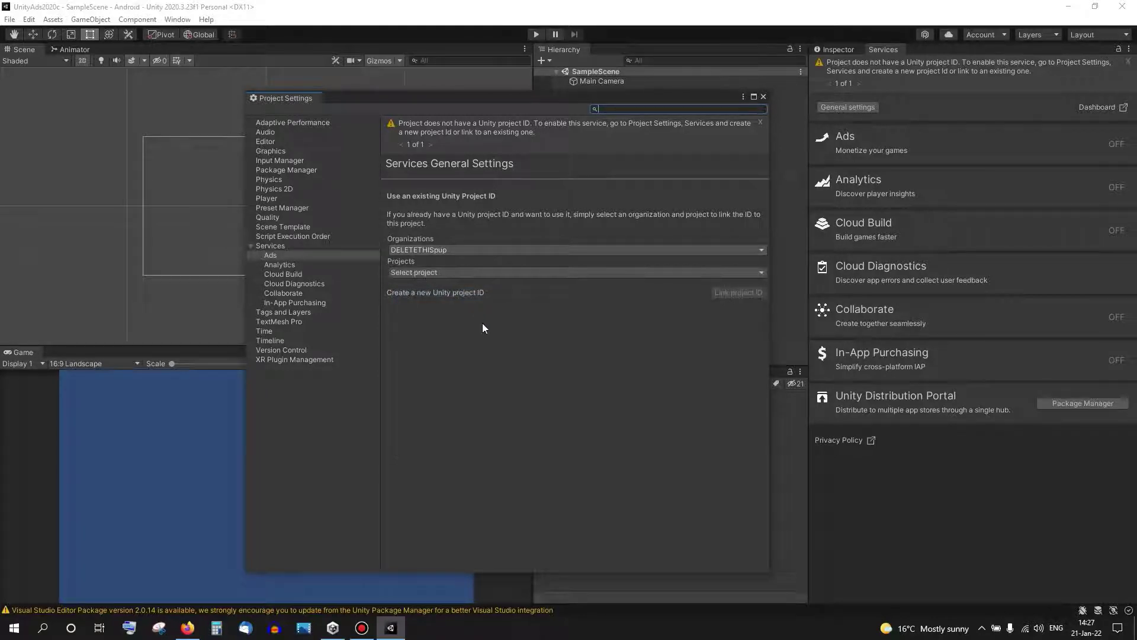
pyautogui.click(436, 272)
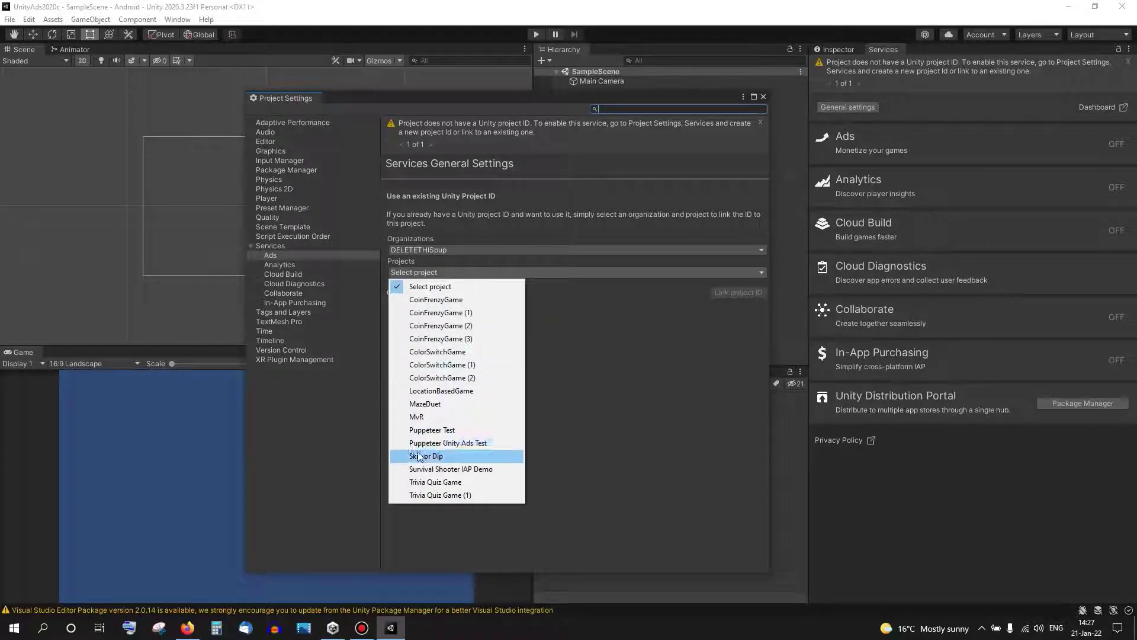
pyautogui.click(467, 444)
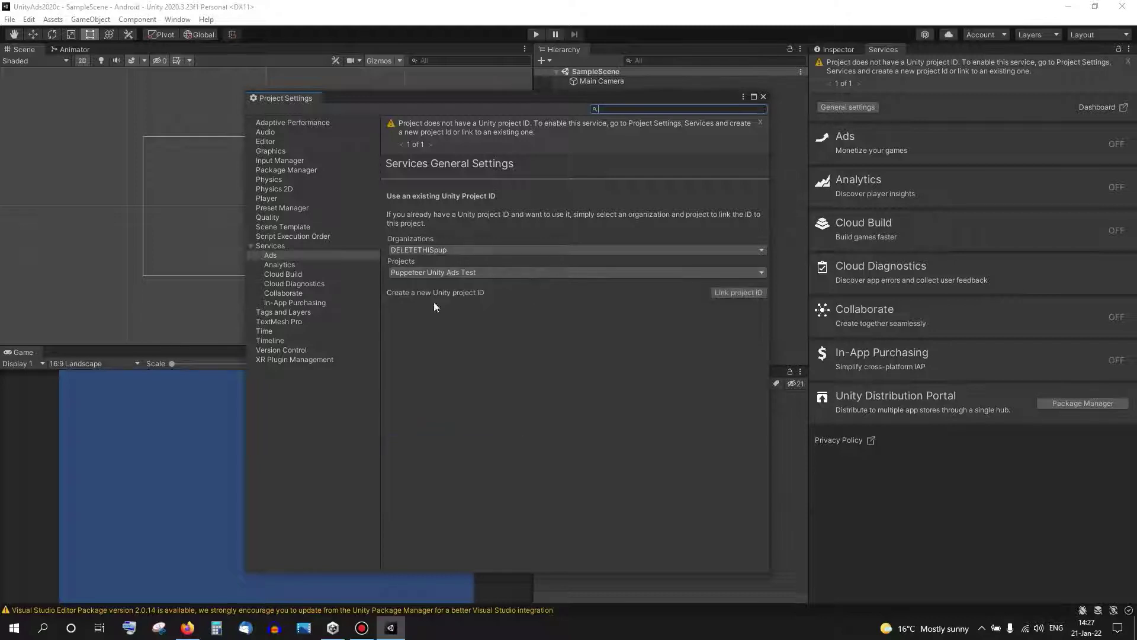
pyautogui.click(734, 292)
pyautogui.click(590, 335)
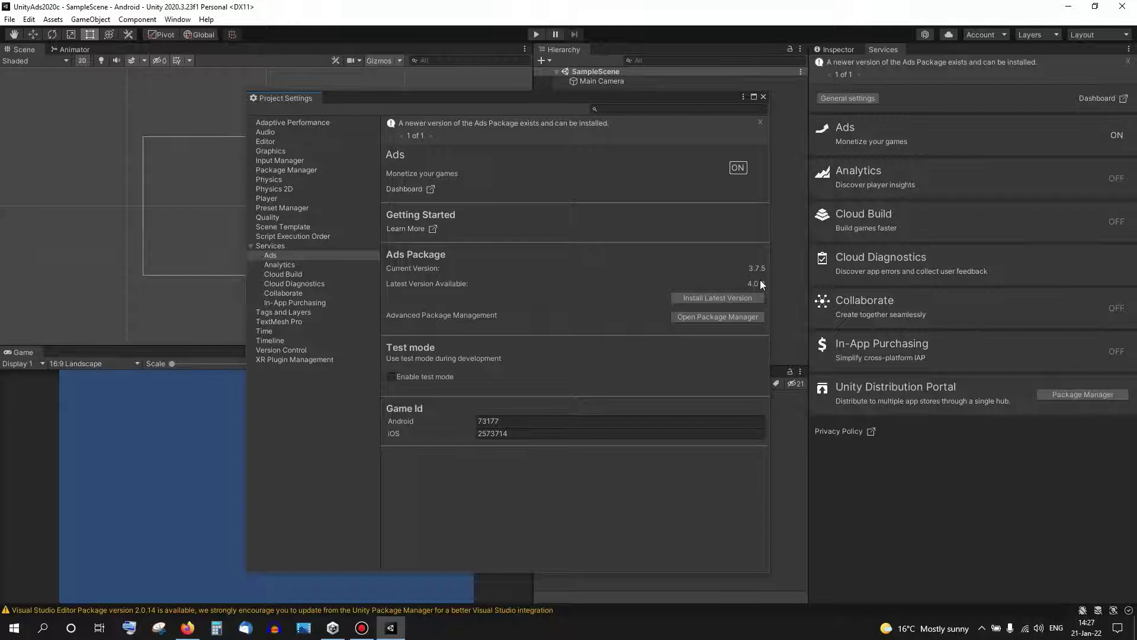
# Step: Update the Ads package to version 4.0.0 and enable Ads test mode
pyautogui.click(708, 300)
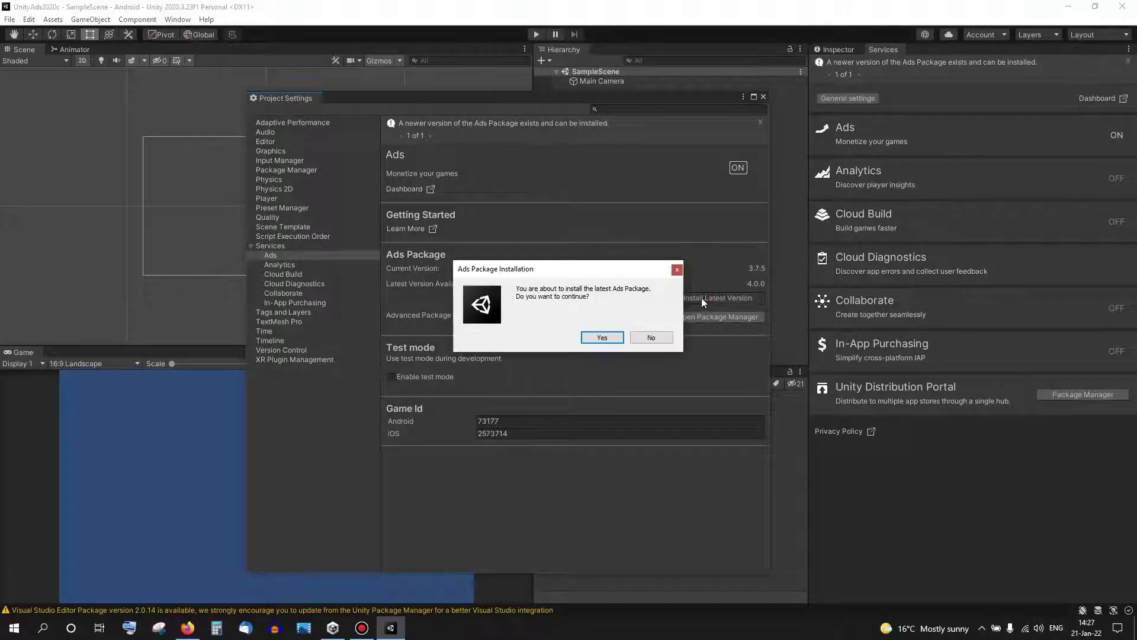
pyautogui.click(607, 340)
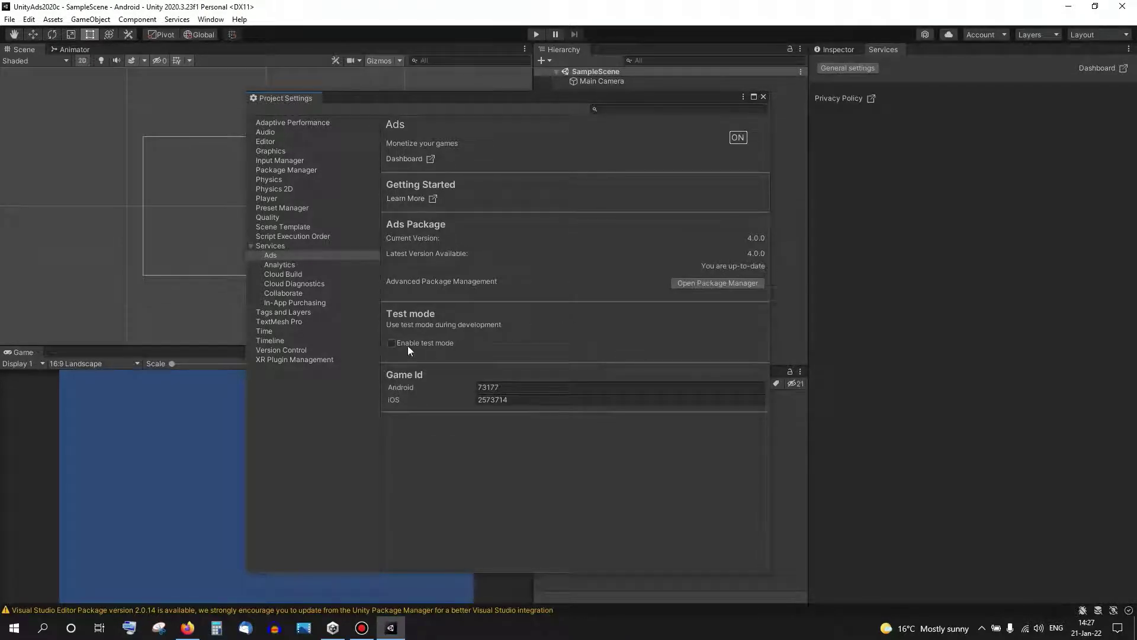
pyautogui.click(392, 343)
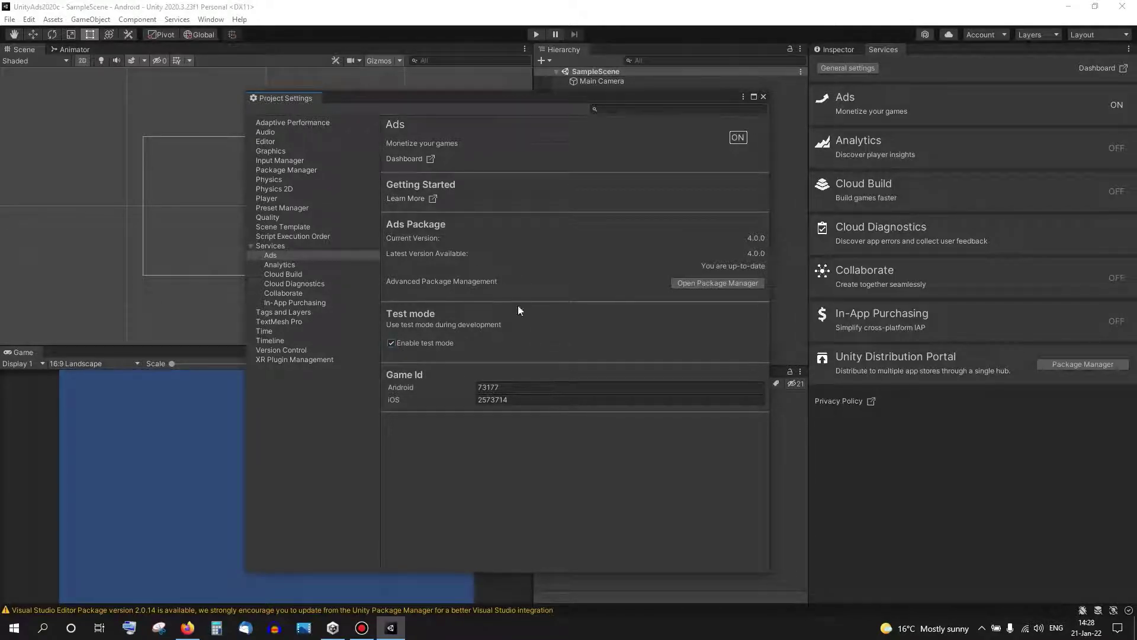
pyautogui.click(499, 388)
pyautogui.moveTo(611, 104); pyautogui.dragTo(459, 105)
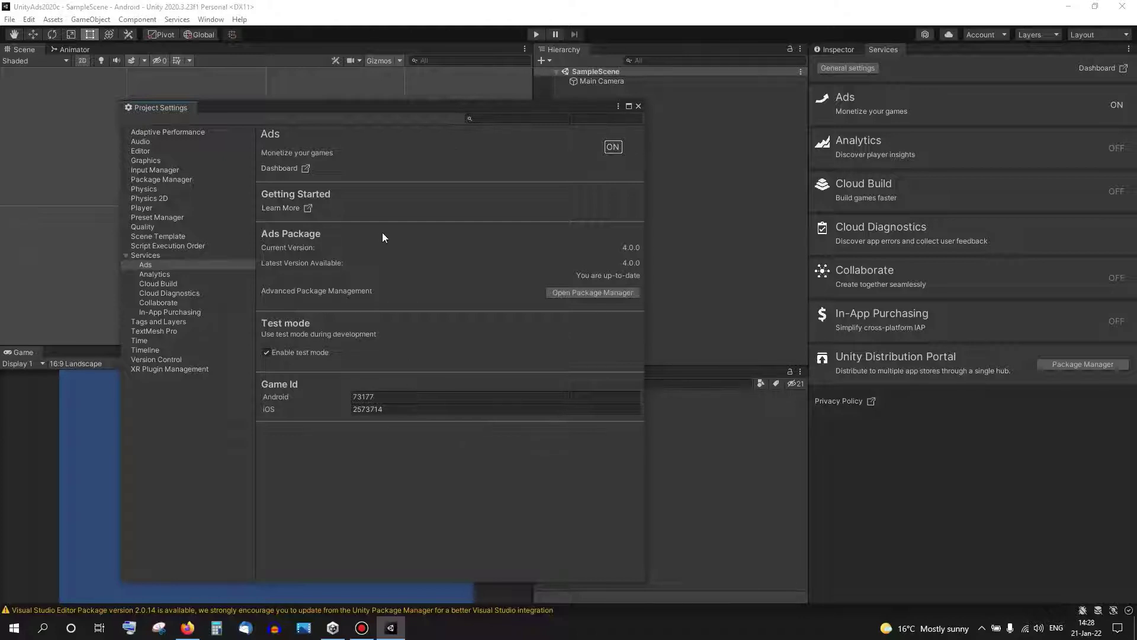
# Step: Open the Unity Ads documentation and its Unity developer integration guides page
pyautogui.click(295, 209)
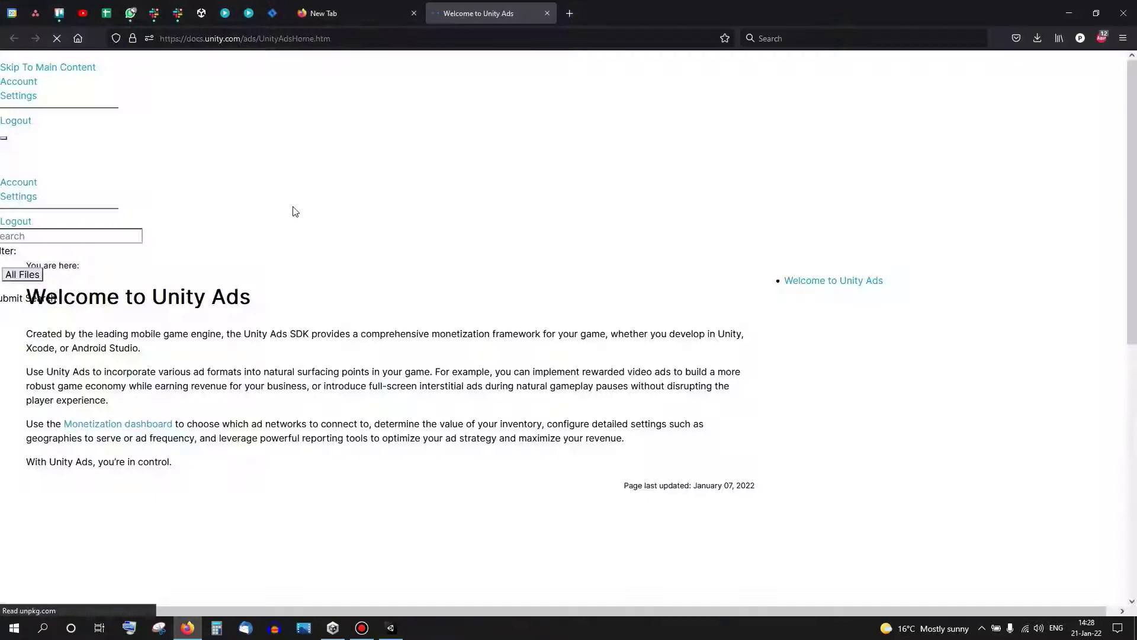
pyautogui.middleClick(590, 301)
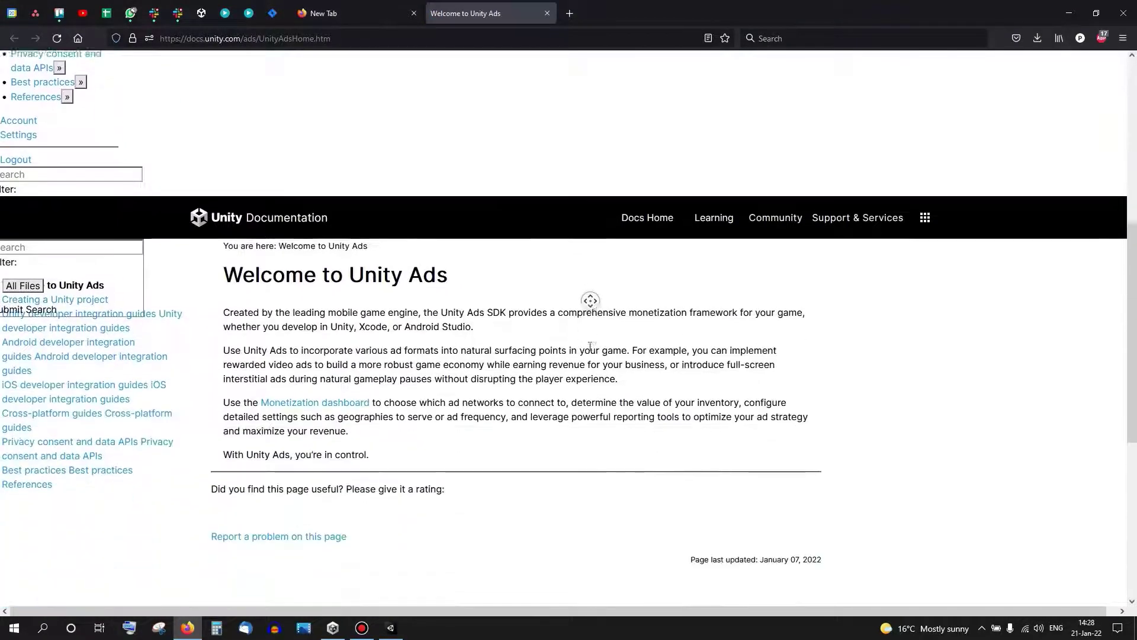
pyautogui.middleClick(576, 287)
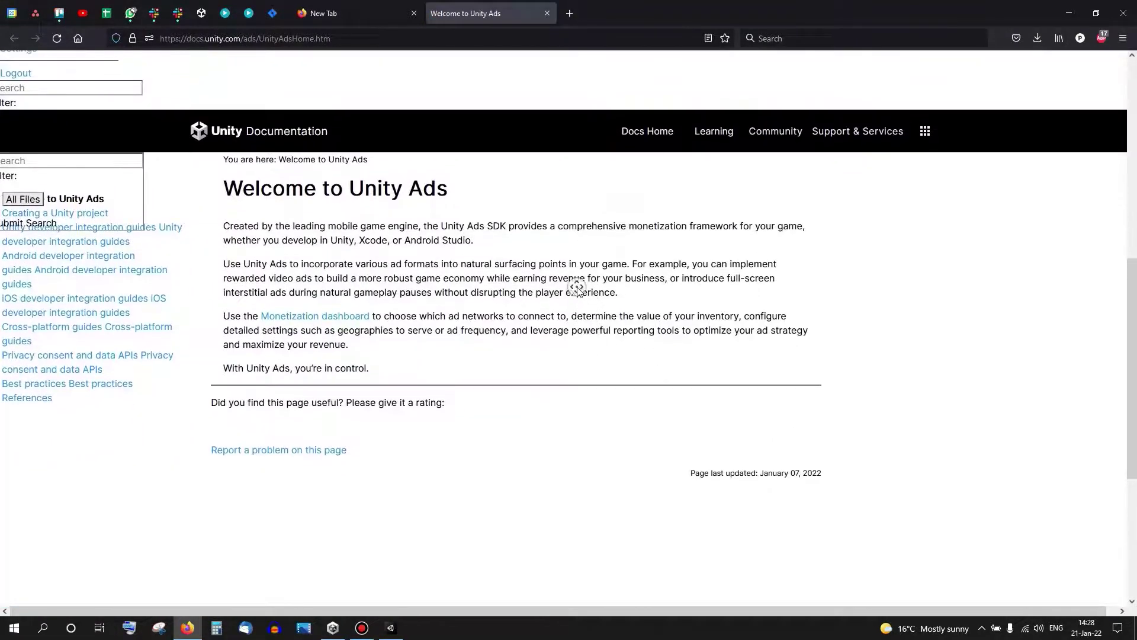
pyautogui.middleClick(492, 225)
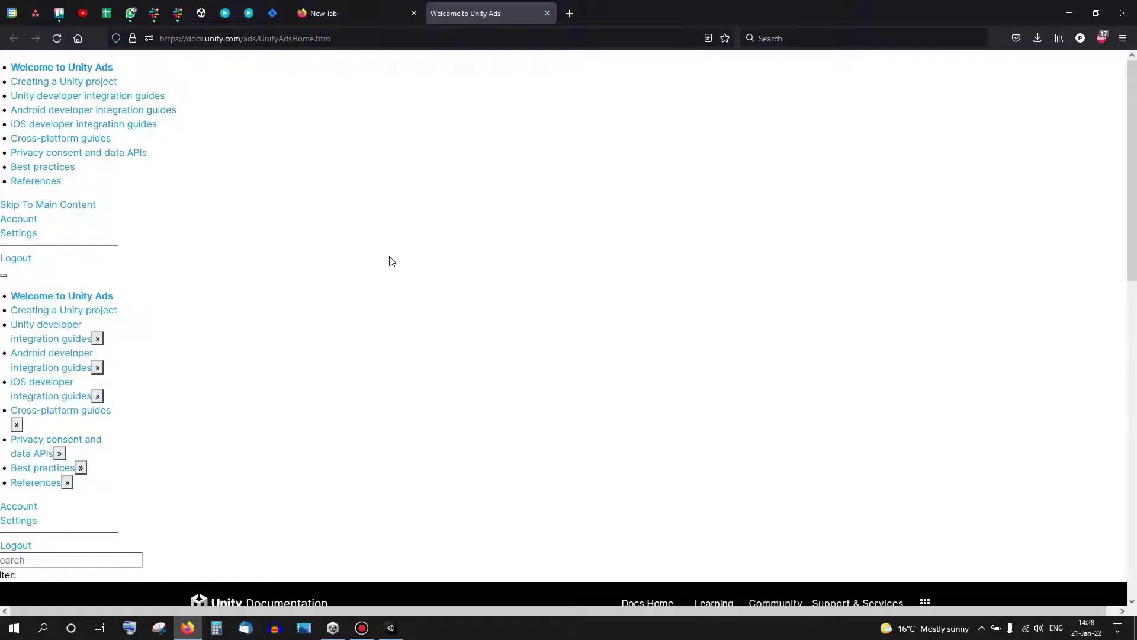
pyautogui.click(98, 338)
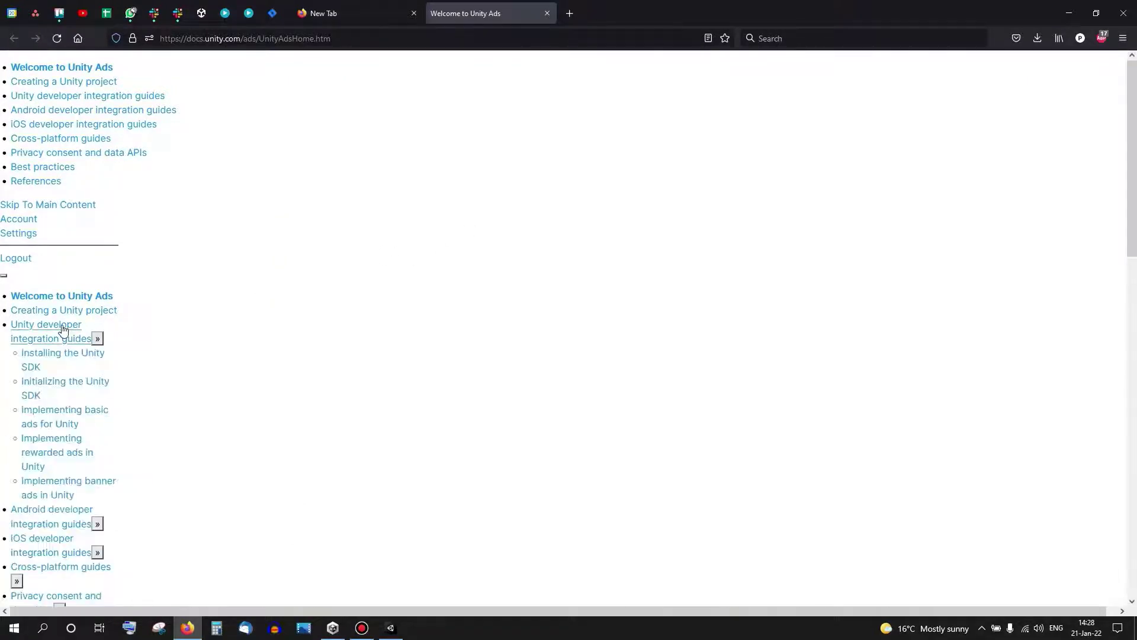
pyautogui.click(63, 330)
pyautogui.scroll(-3, 426, 300)
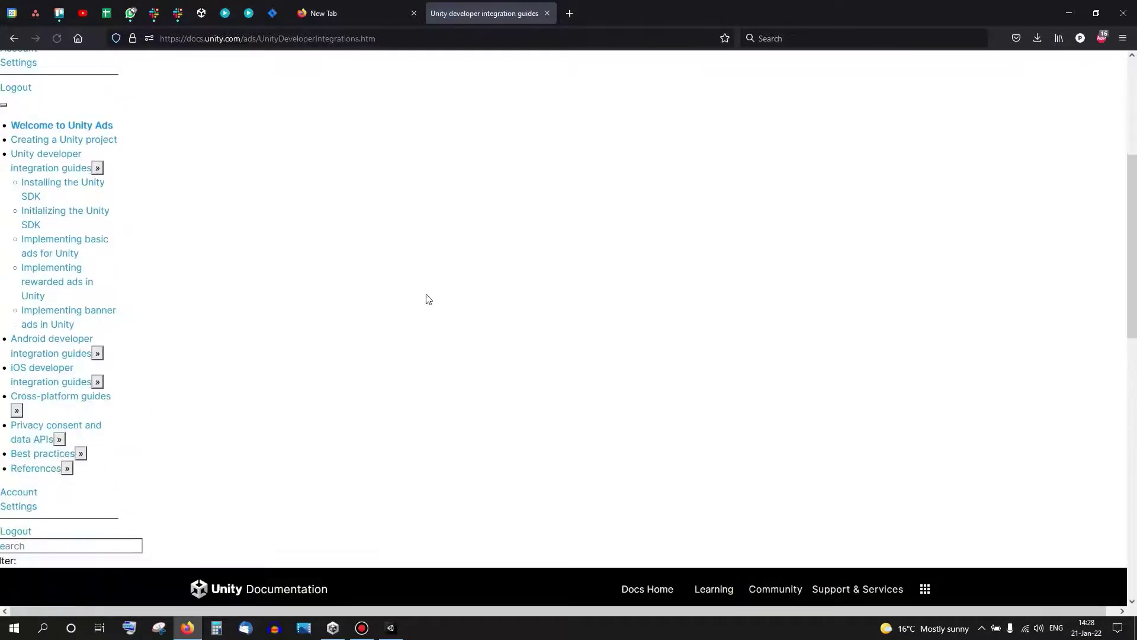
pyautogui.middleClick(432, 293)
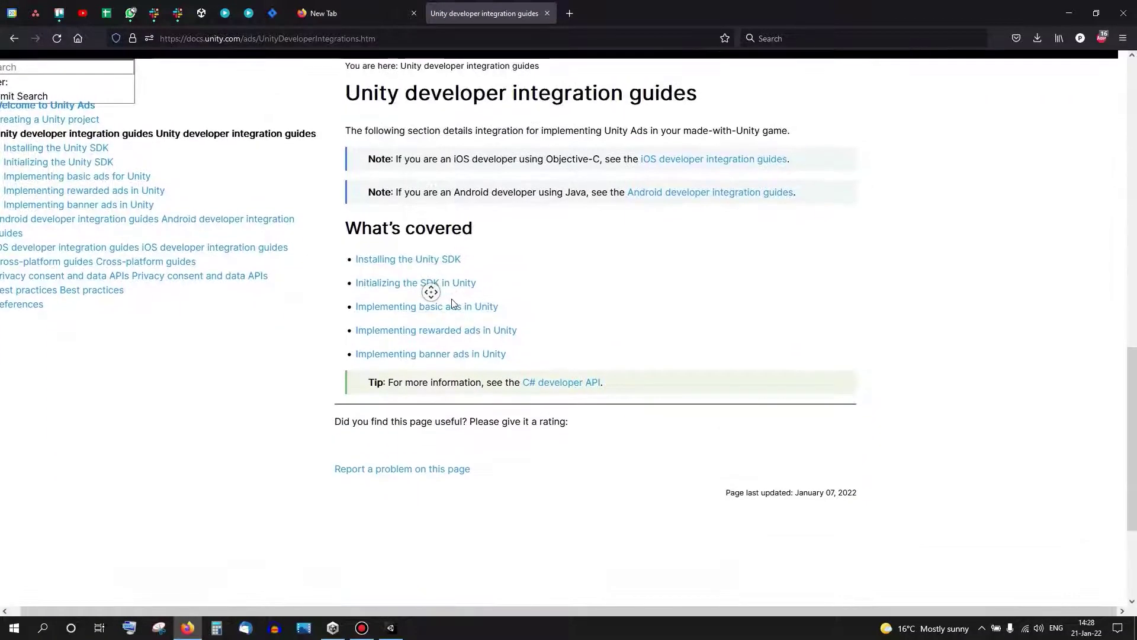
# Step: Go to the Initializing the SDK in Unity guide and copy its code sample
pyautogui.click(441, 260)
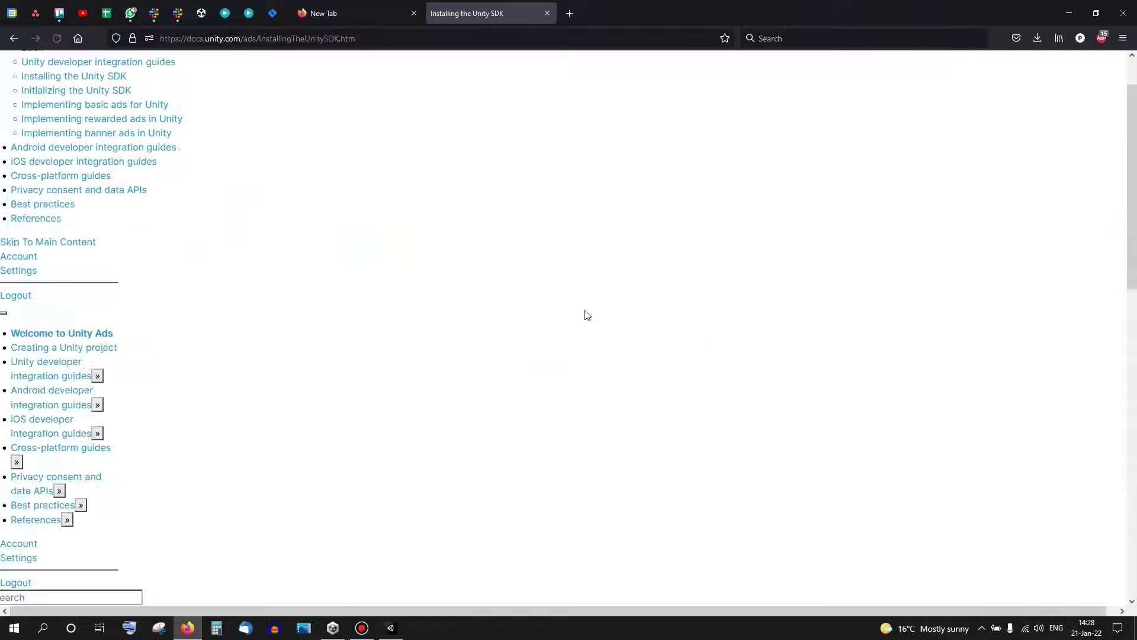
pyautogui.scroll(-5, 543, 426)
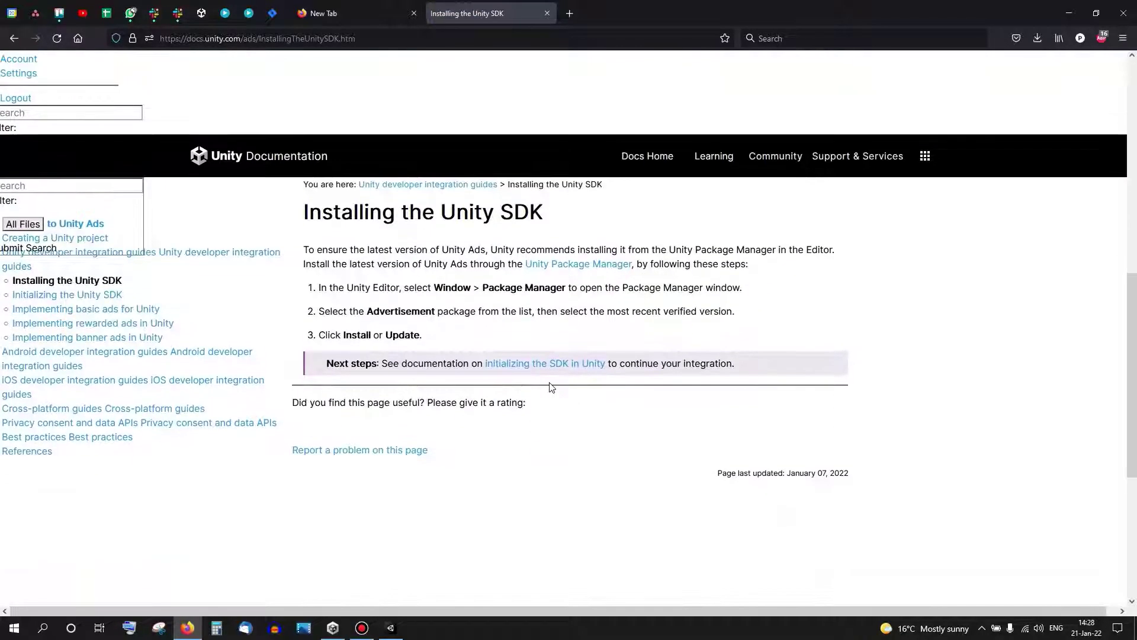
pyautogui.click(540, 364)
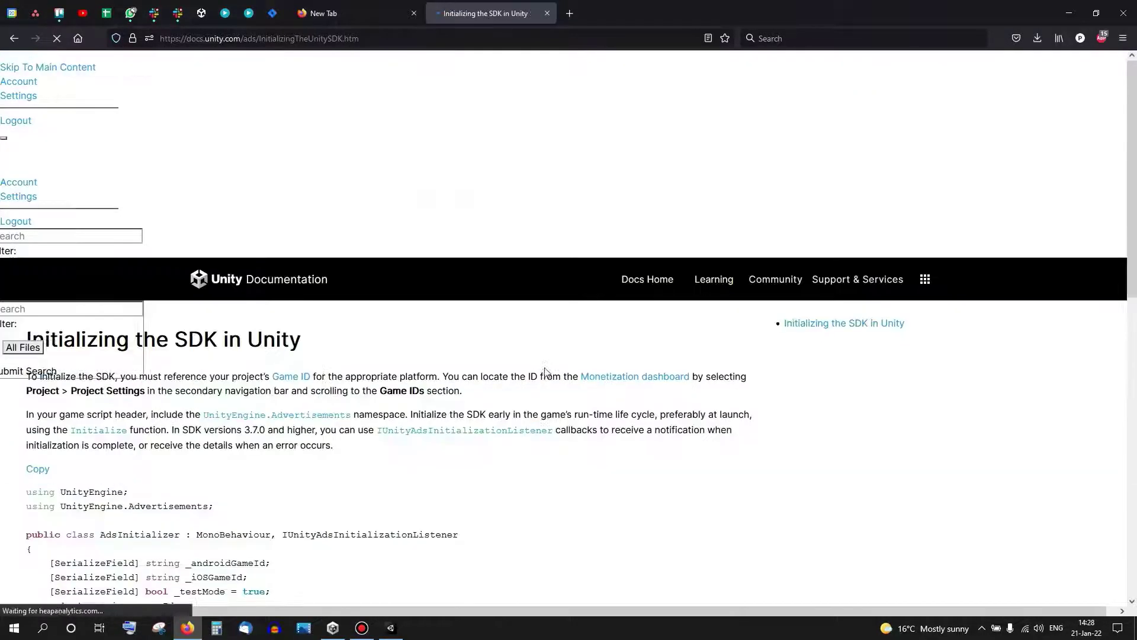
pyautogui.middleClick(591, 302)
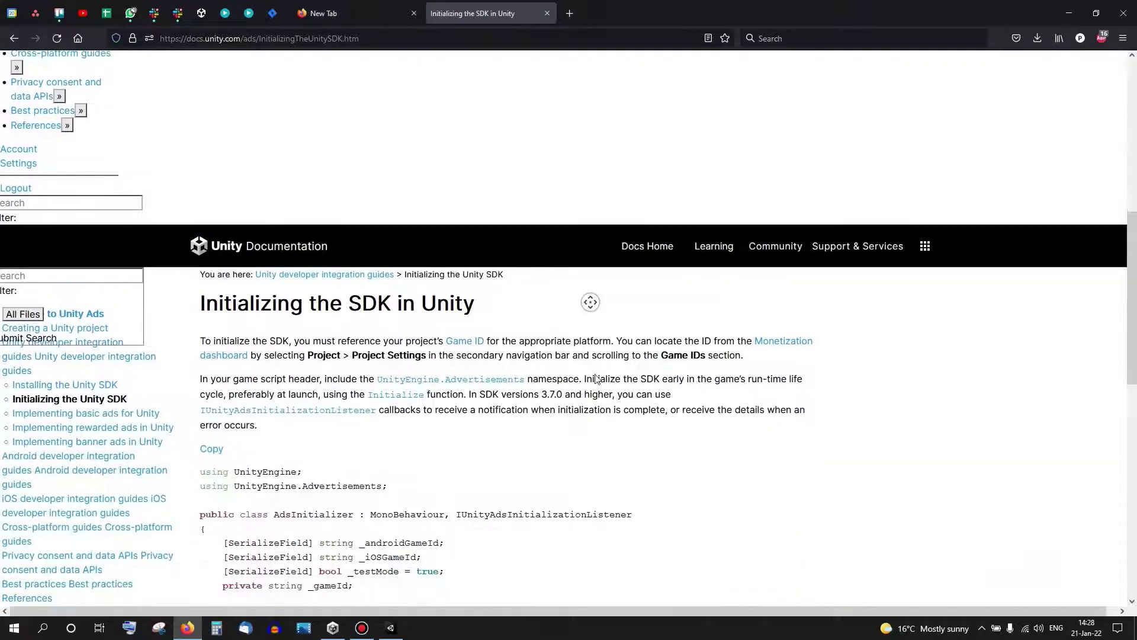
pyautogui.click(582, 299)
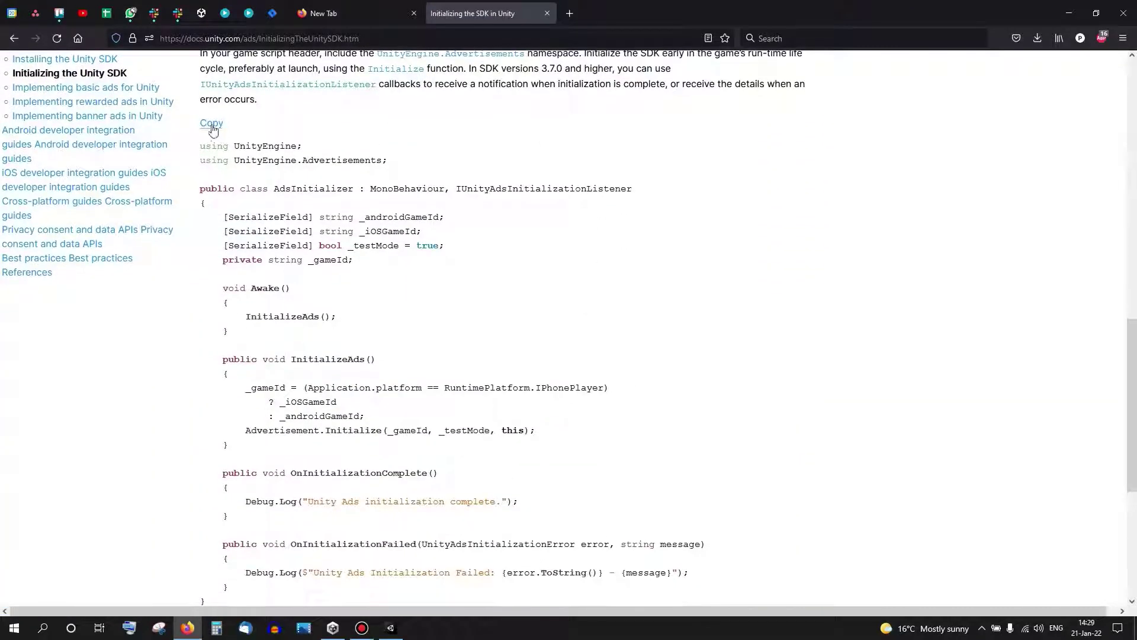
# Step: Return to the Unity Editor and close the Project Settings window
pyautogui.click(391, 627)
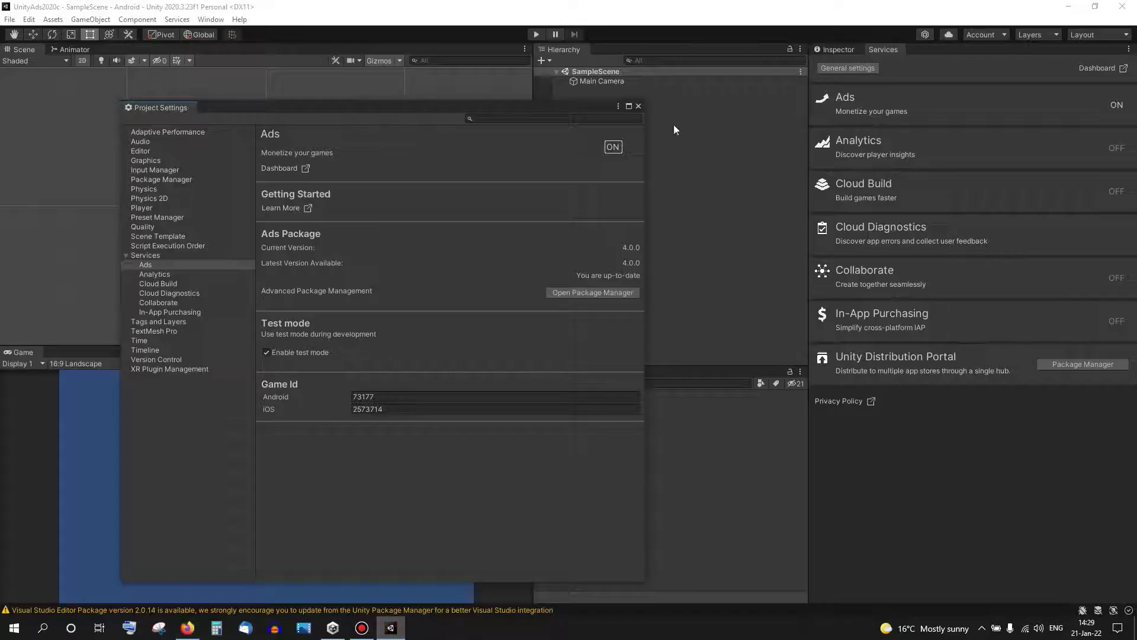
pyautogui.click(638, 104)
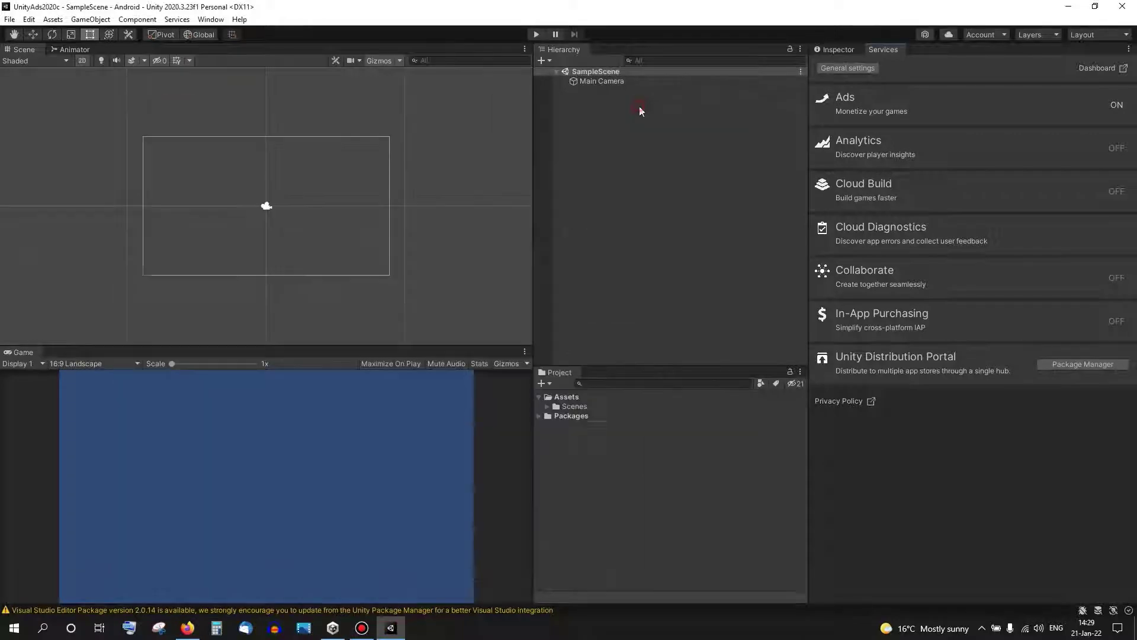
pyautogui.rightClick(569, 403)
# Step: Create a C# script named AdsInitializer in Assets and open it in Visual Studio
pyautogui.moveTo(598, 87)
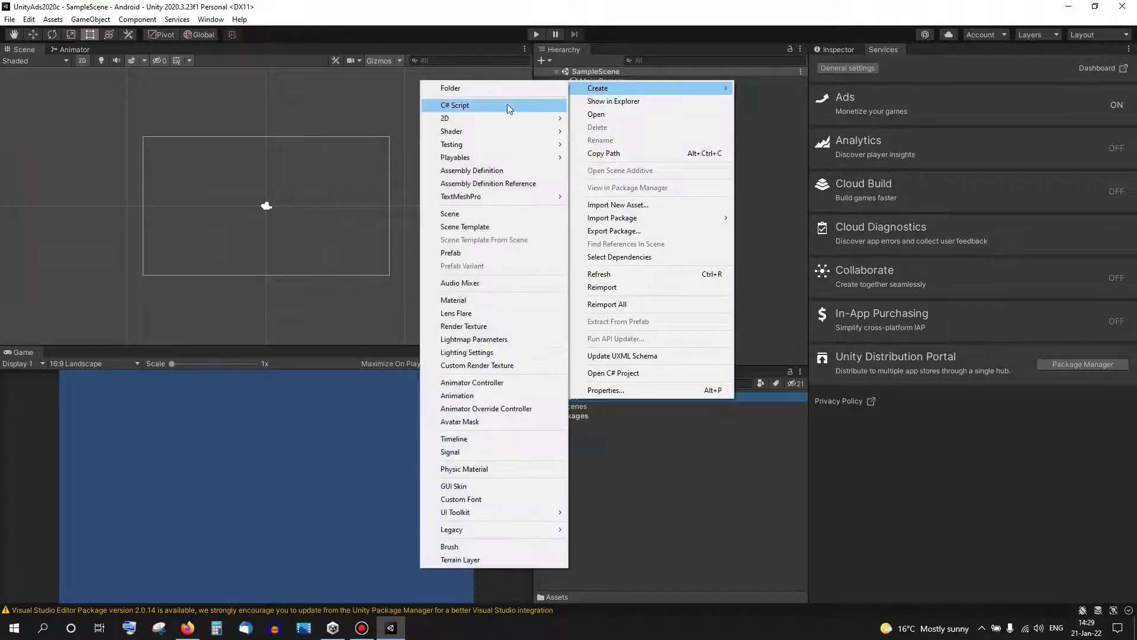
pyautogui.click(502, 106)
pyautogui.write('A')
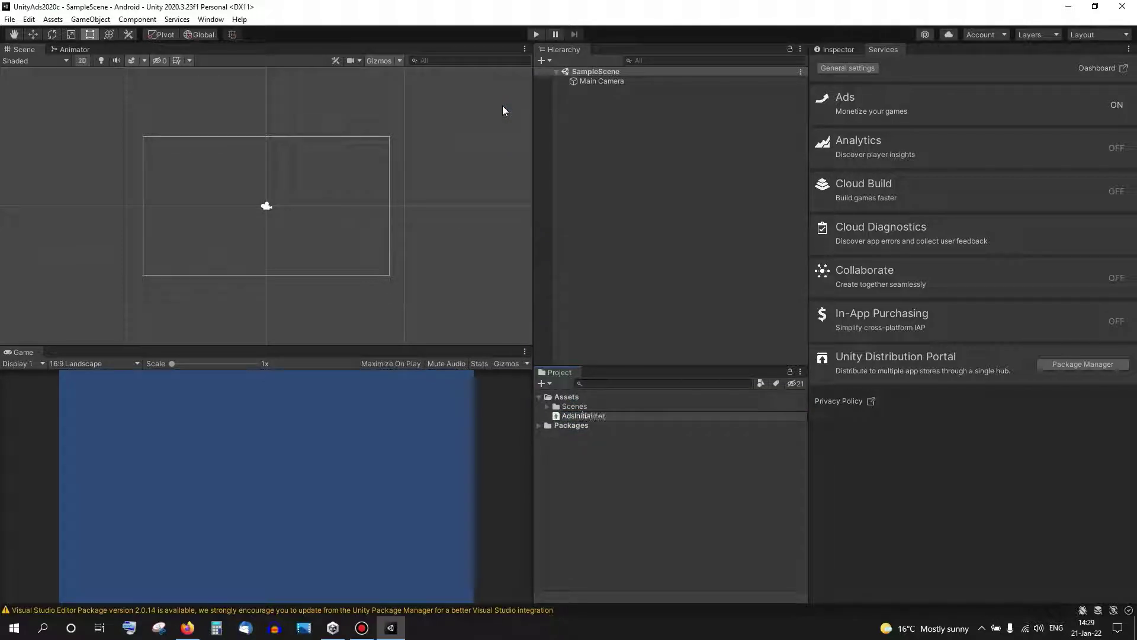
pyautogui.write('dsInitializer')
pyautogui.press('Return')
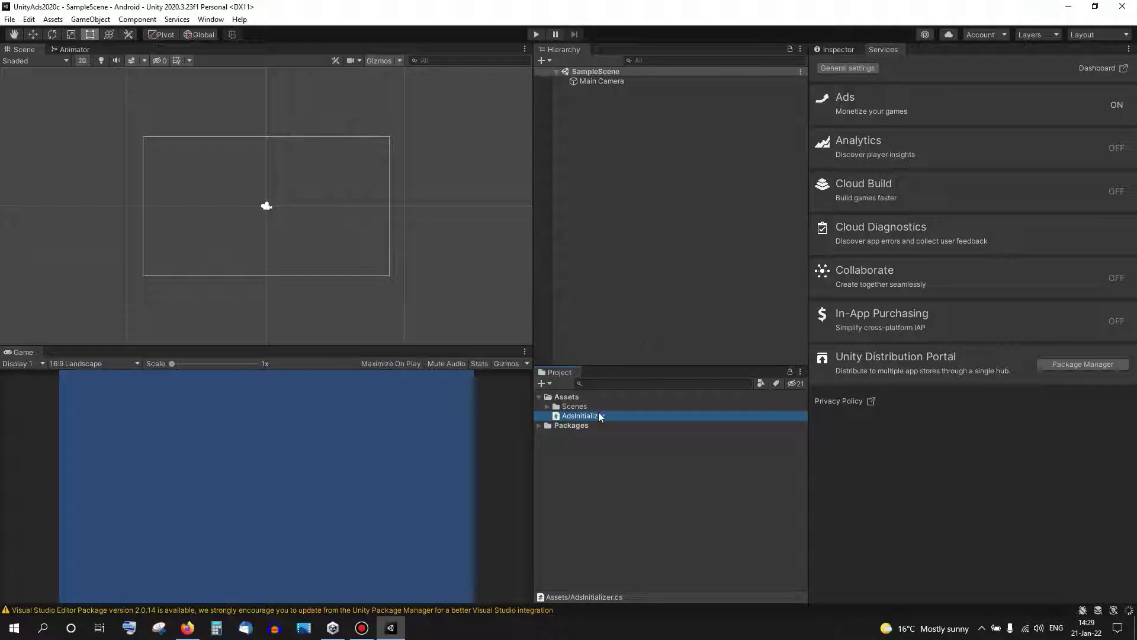
pyautogui.doubleClick(600, 417)
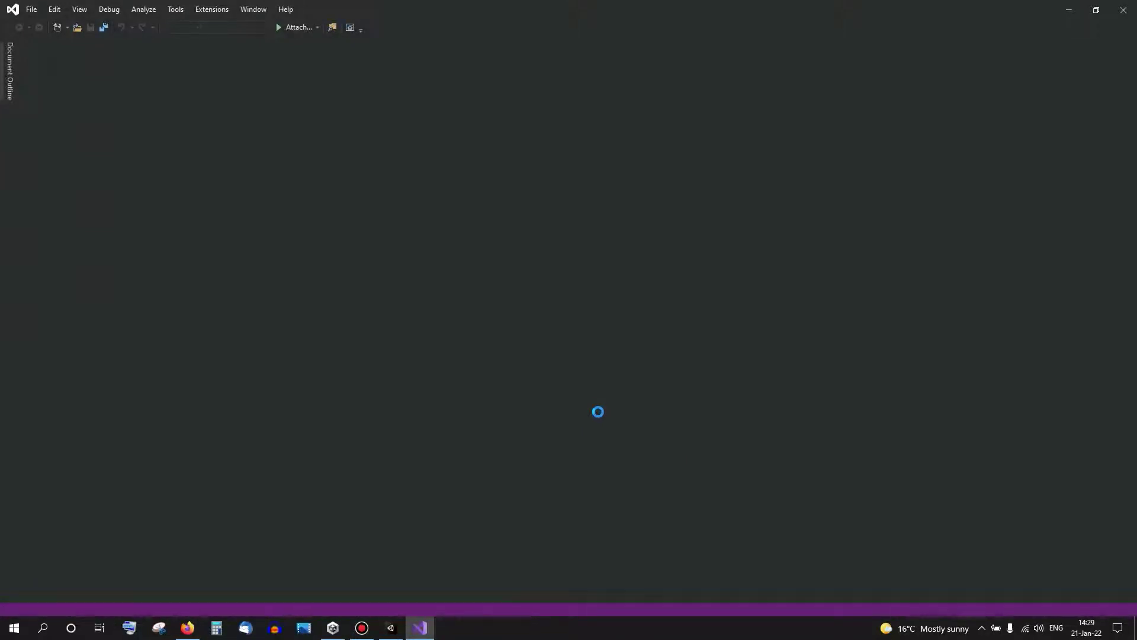
# Step: Replace the AdsInitializer template with the copied Ads initialization code and save it
pyautogui.hotkey('ctrl', 'a')
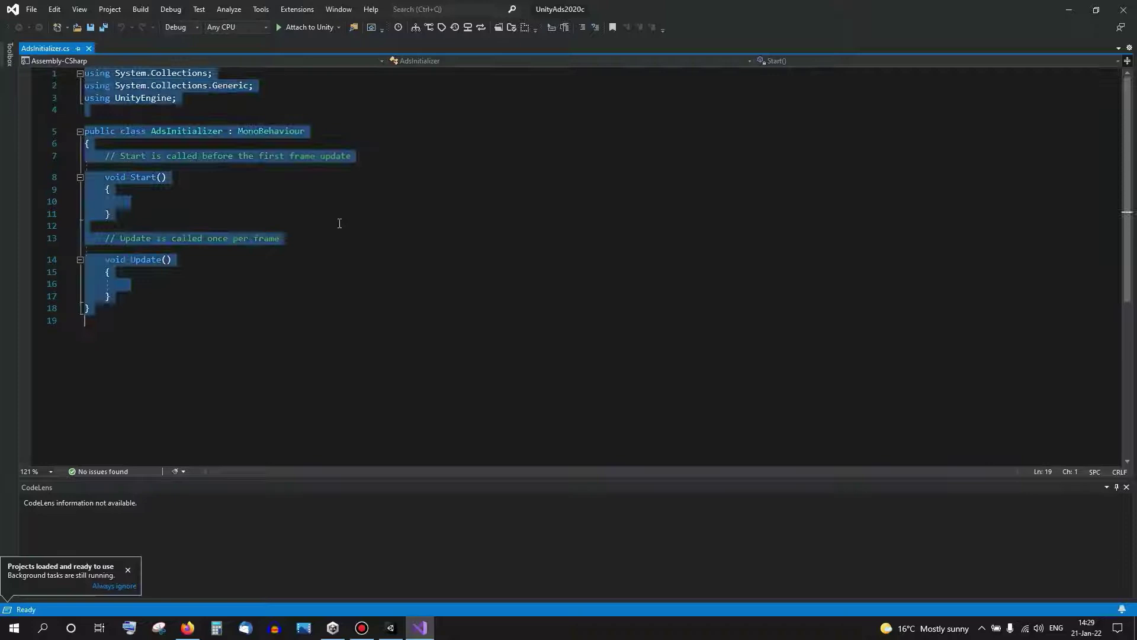
pyautogui.hotkey('ctrl', 'v')
pyautogui.click(371, 154)
pyautogui.hotkey('ctrl', 's')
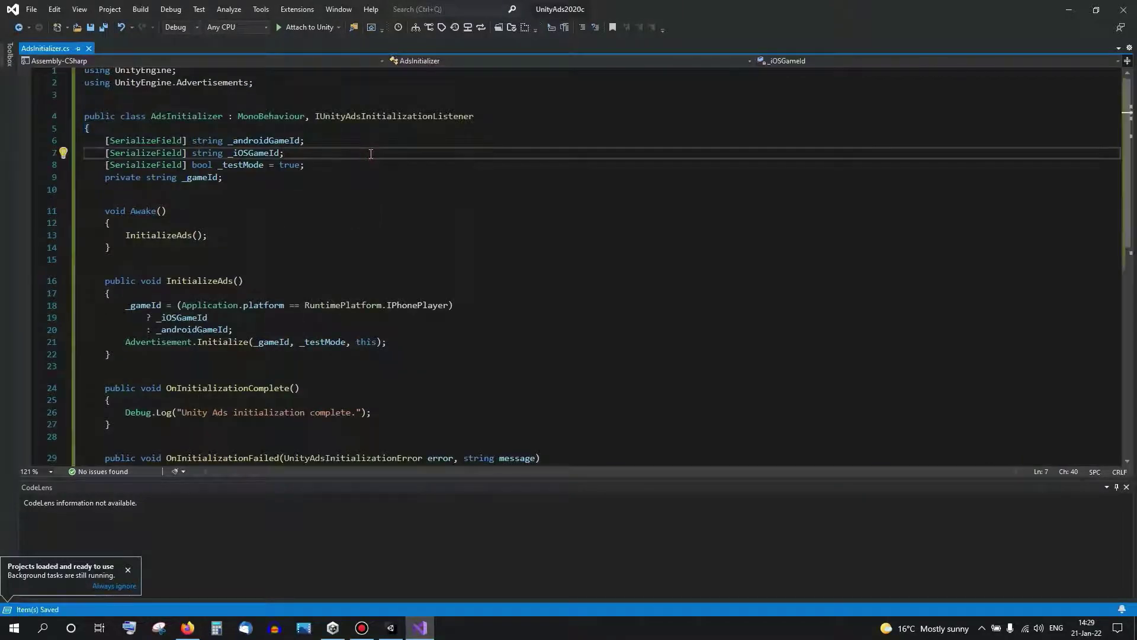
pyautogui.hotkey('alt', 'Tab')
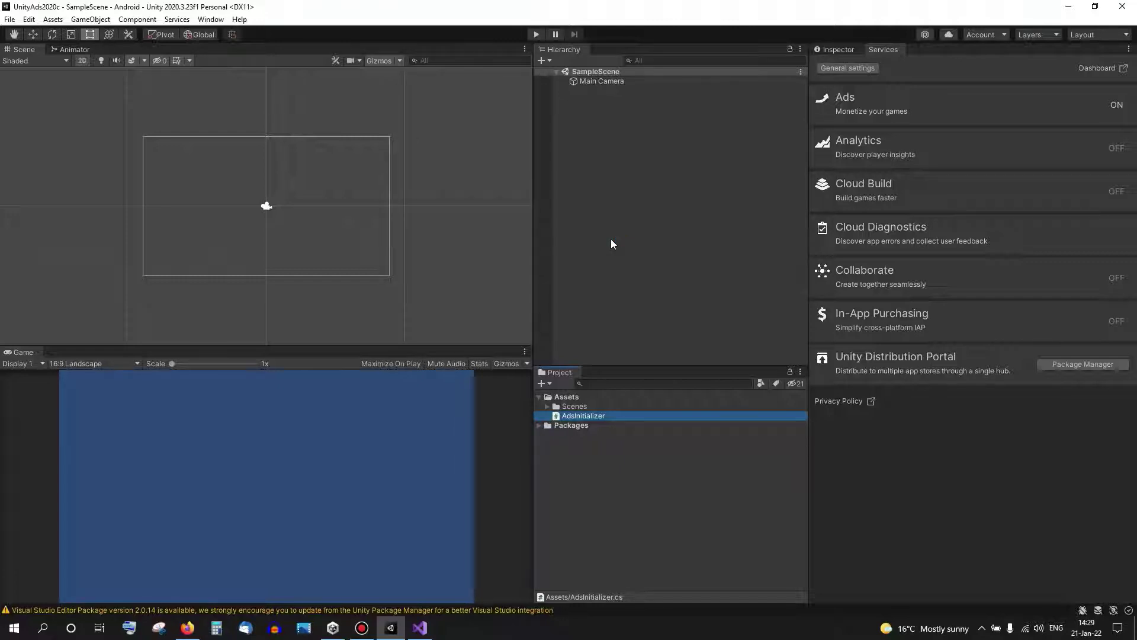
# Step: In Firefox, follow Next steps to the Implementing basic ads in Unity guide's interstitial sample
pyautogui.click(187, 628)
pyautogui.middleClick(680, 286)
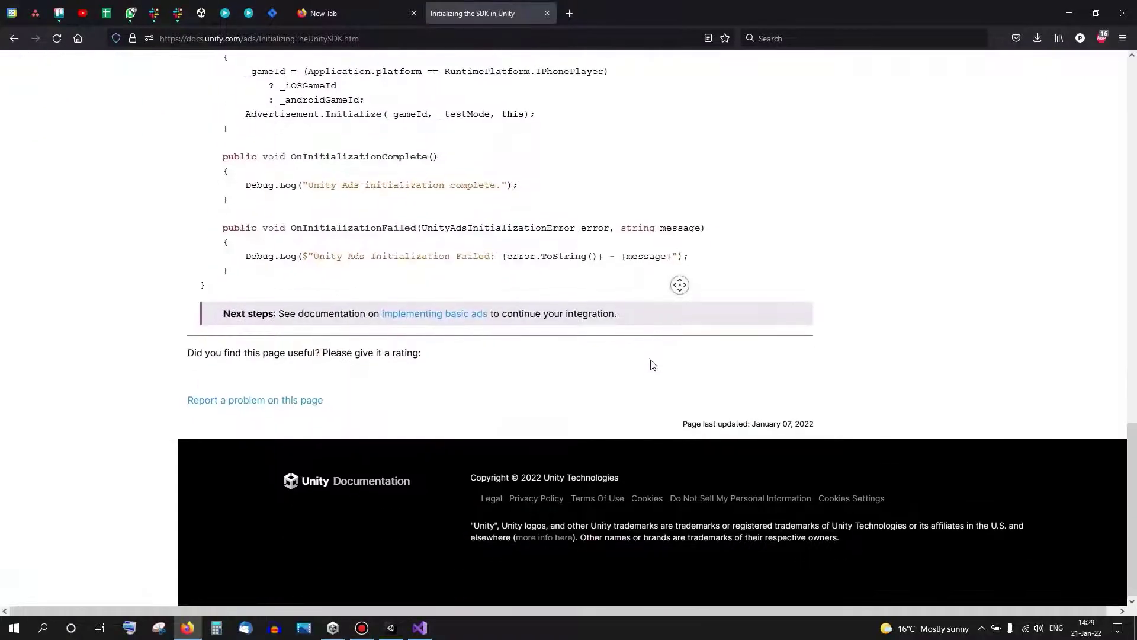
pyautogui.middleClick(652, 364)
pyautogui.click(473, 318)
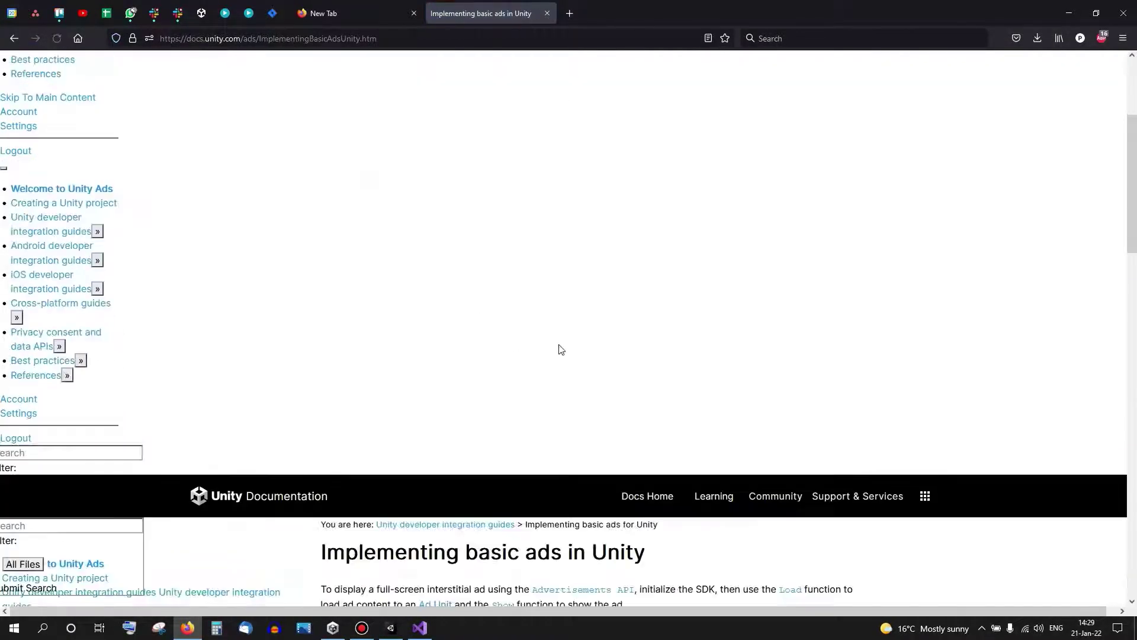
pyautogui.middleClick(805, 286)
pyautogui.middleClick(831, 291)
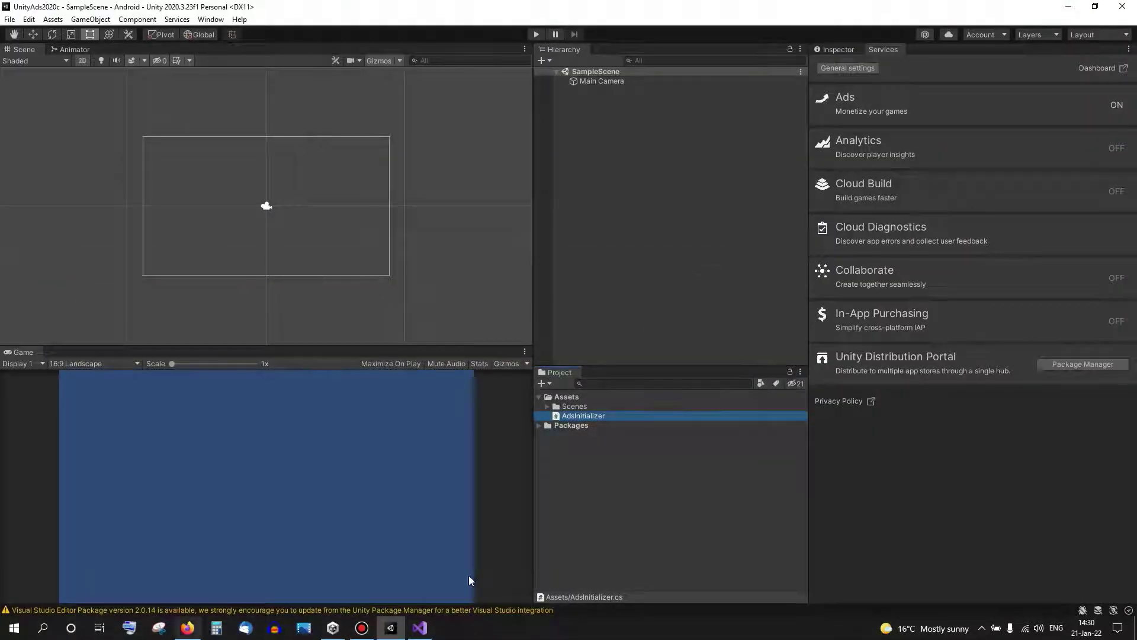
# Step: Create a C# script named InterstitialAd in Assets, then minimize Visual Studio
pyautogui.rightClick(599, 417)
pyautogui.moveTo(622, 109)
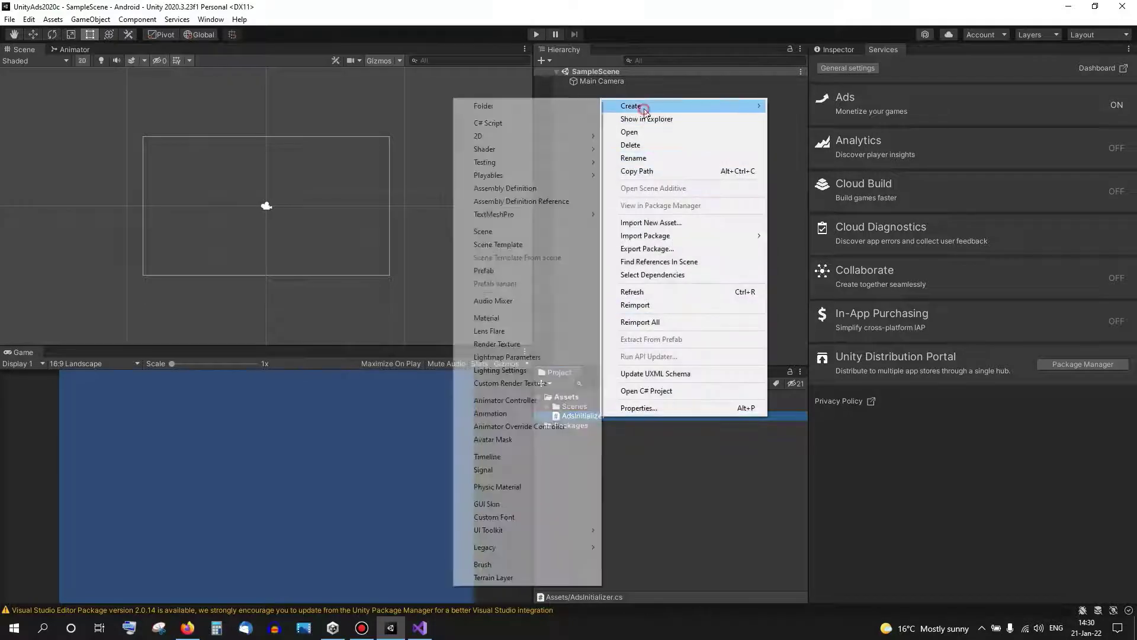
pyautogui.click(515, 121)
pyautogui.write('Interstit')
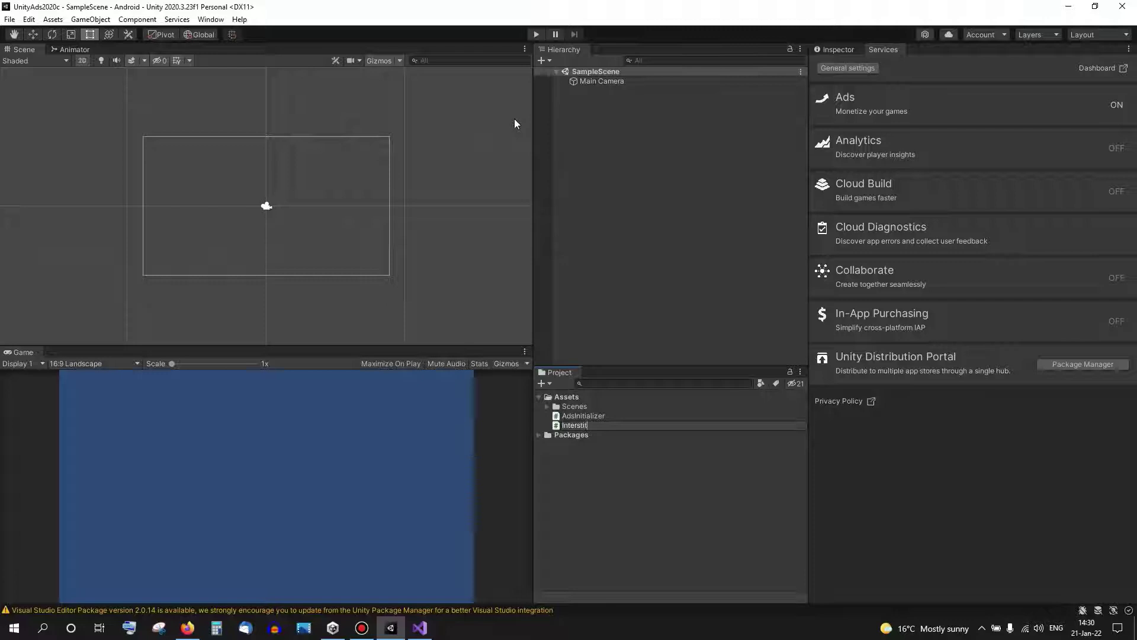
pyautogui.write('ialAd')
pyautogui.press('Return')
pyautogui.hotkey('alt', 'Tab')
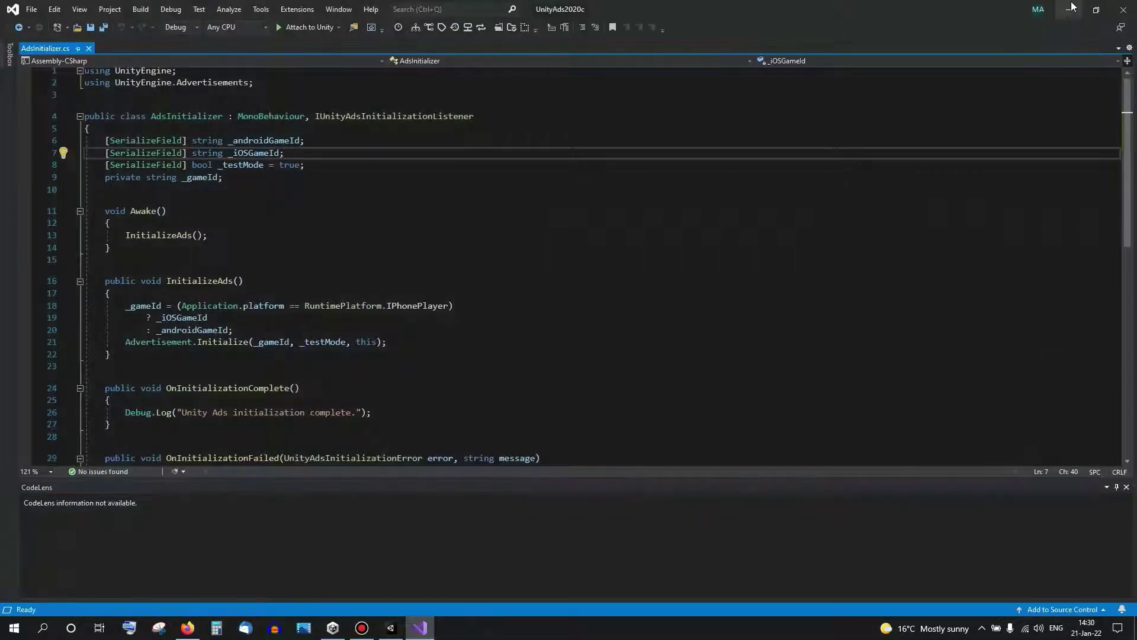
pyautogui.click(1071, 8)
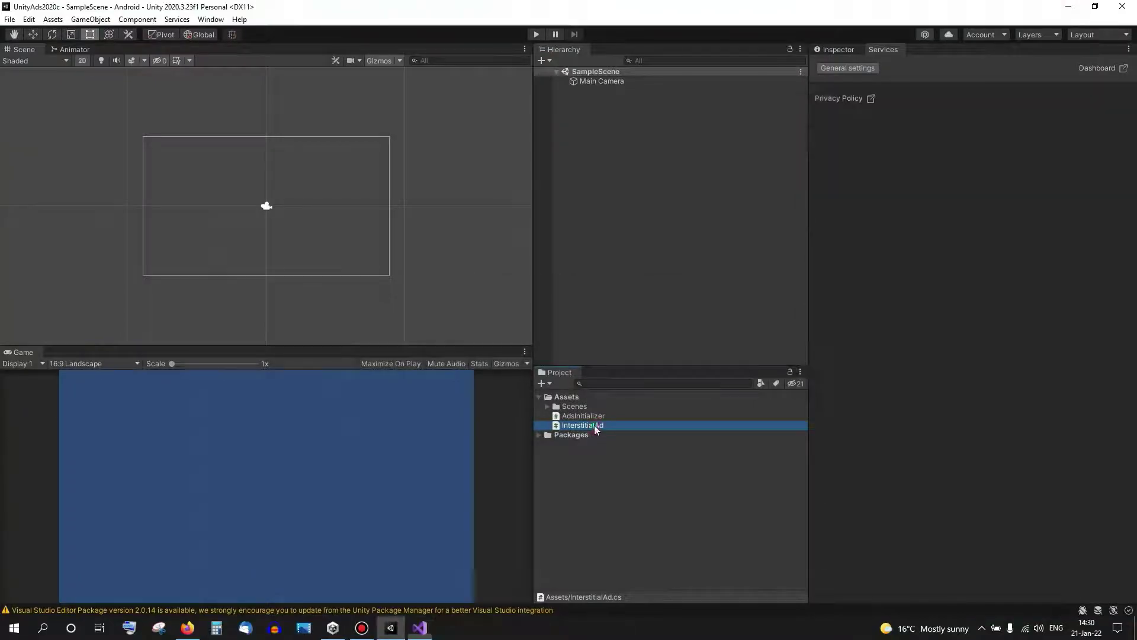
# Step: Replace the InterstitialAd script with the interstitial sample code, rename the class to InterstitialAd, and save
pyautogui.doubleClick(595, 425)
pyautogui.hotkey('ctrl', 'a')
pyautogui.hotkey('ctrl', 'v')
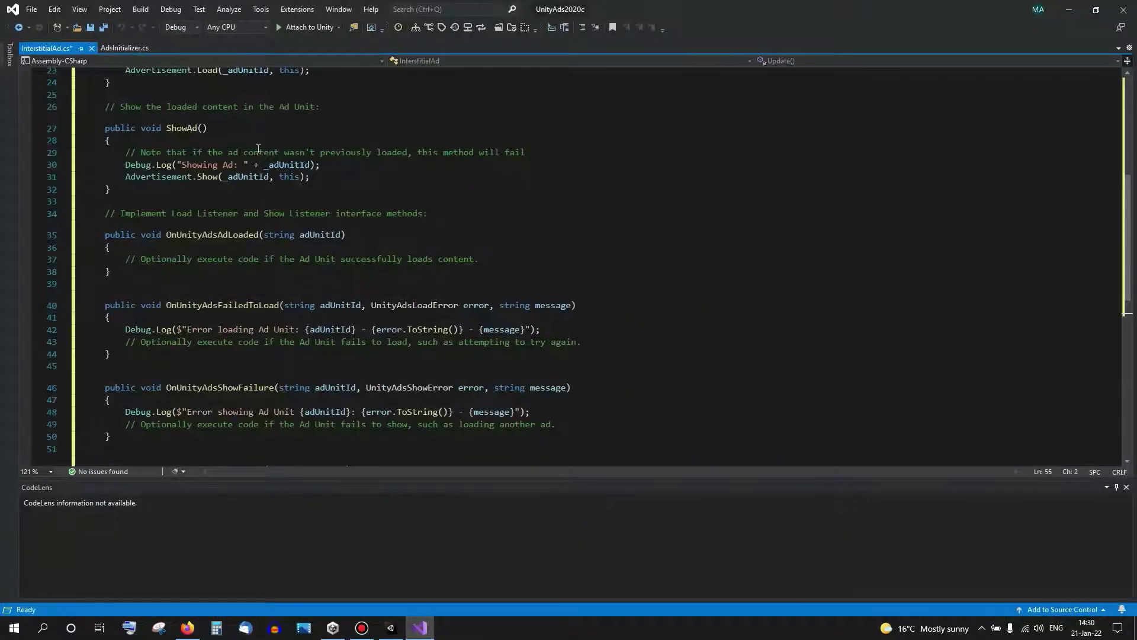
pyautogui.scroll(4, 258, 149)
pyautogui.scroll(4, 260, 136)
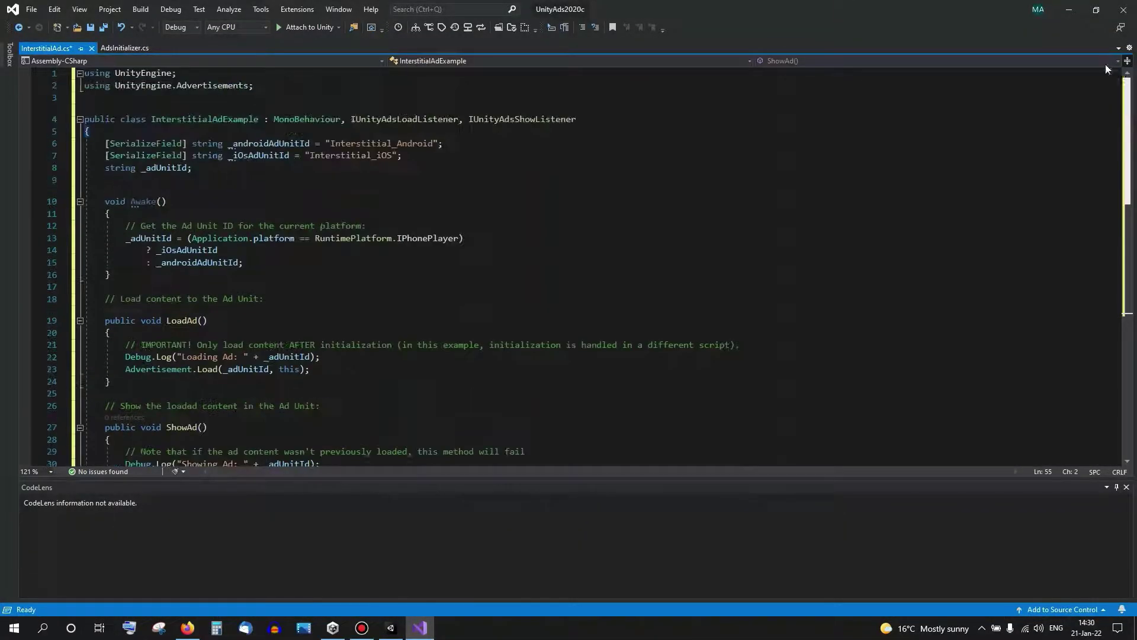
pyautogui.click(263, 118)
pyautogui.press('BackSpace')
pyautogui.press('BackSpace')
pyautogui.press('BackSpace')
pyautogui.press('BackSpace')
pyautogui.press('BackSpace')
pyautogui.press('BackSpace')
pyautogui.press('BackSpace')
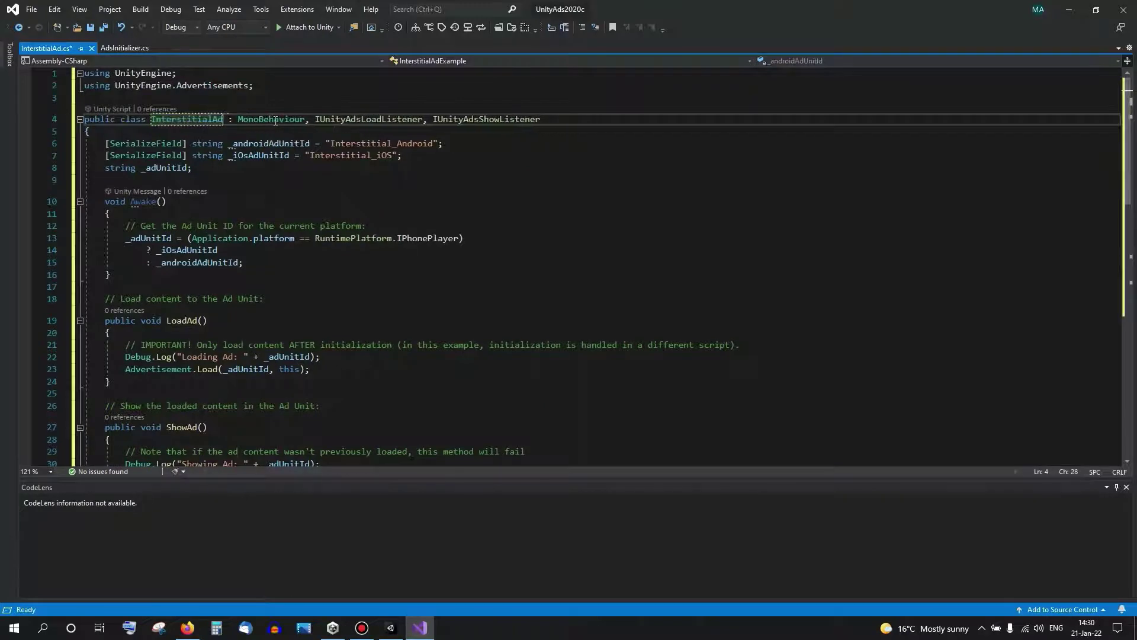
pyautogui.hotkey('ctrl', 's')
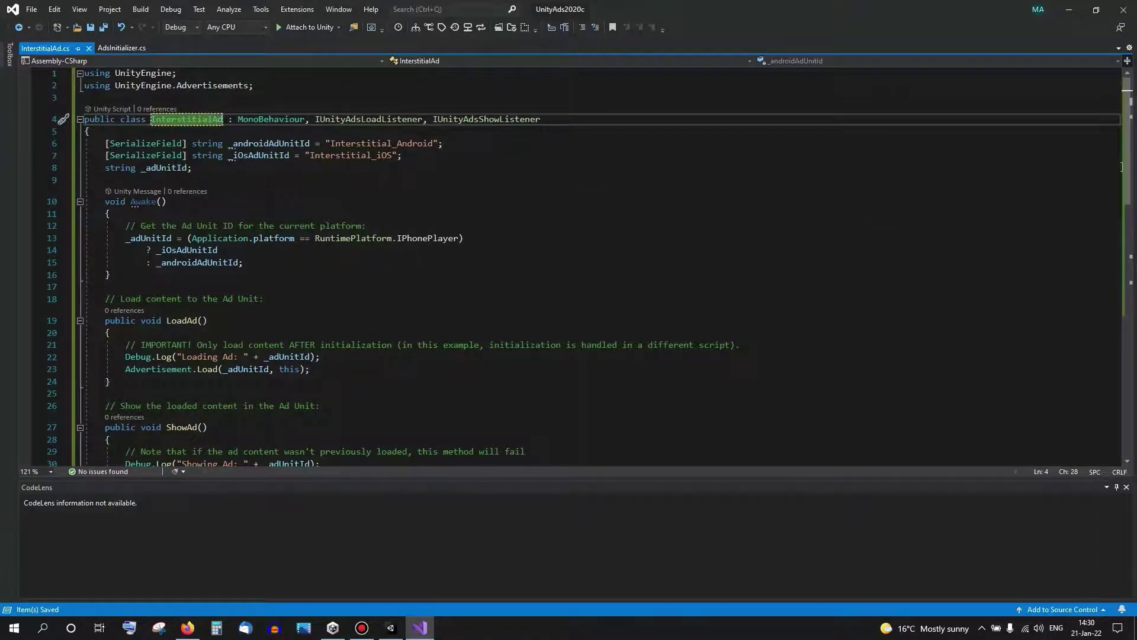
# Step: Check the LoadAd() and ShowAd() methods, then return to Unity so the scripts recompile
pyautogui.scroll(-4, 1128, 215)
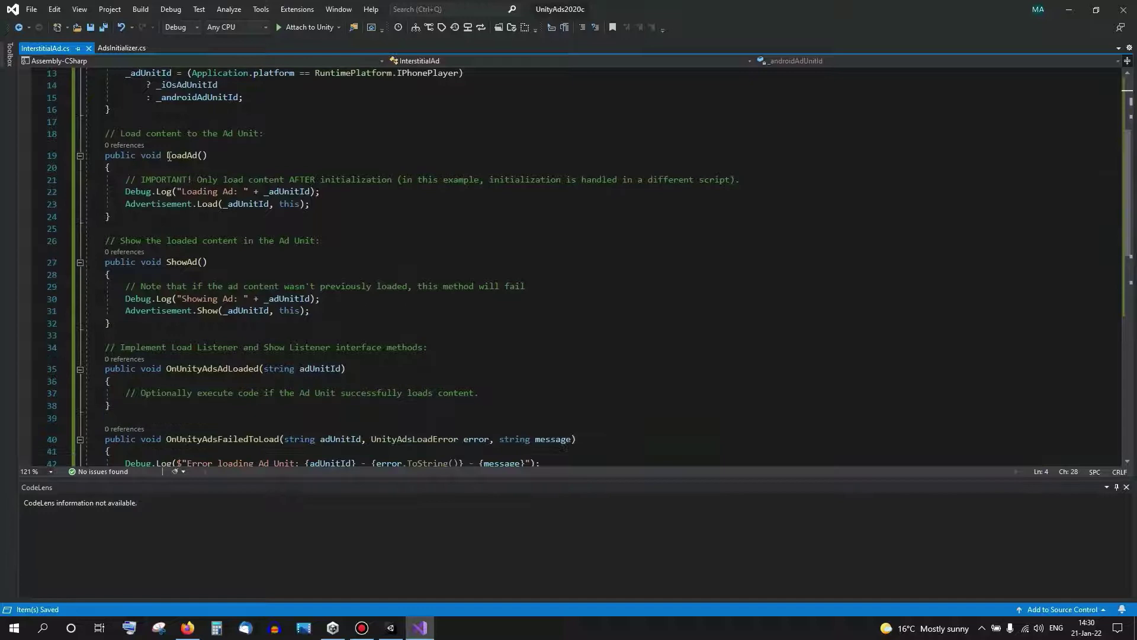
pyautogui.moveTo(169, 156); pyautogui.dragTo(208, 156)
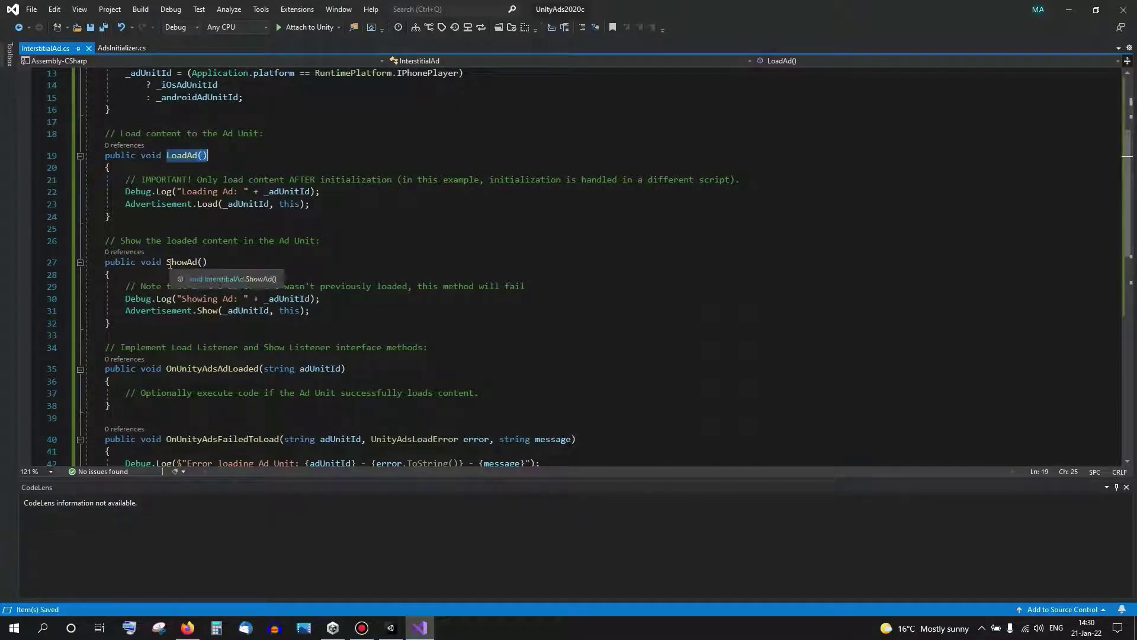
pyautogui.moveTo(167, 262); pyautogui.dragTo(208, 262)
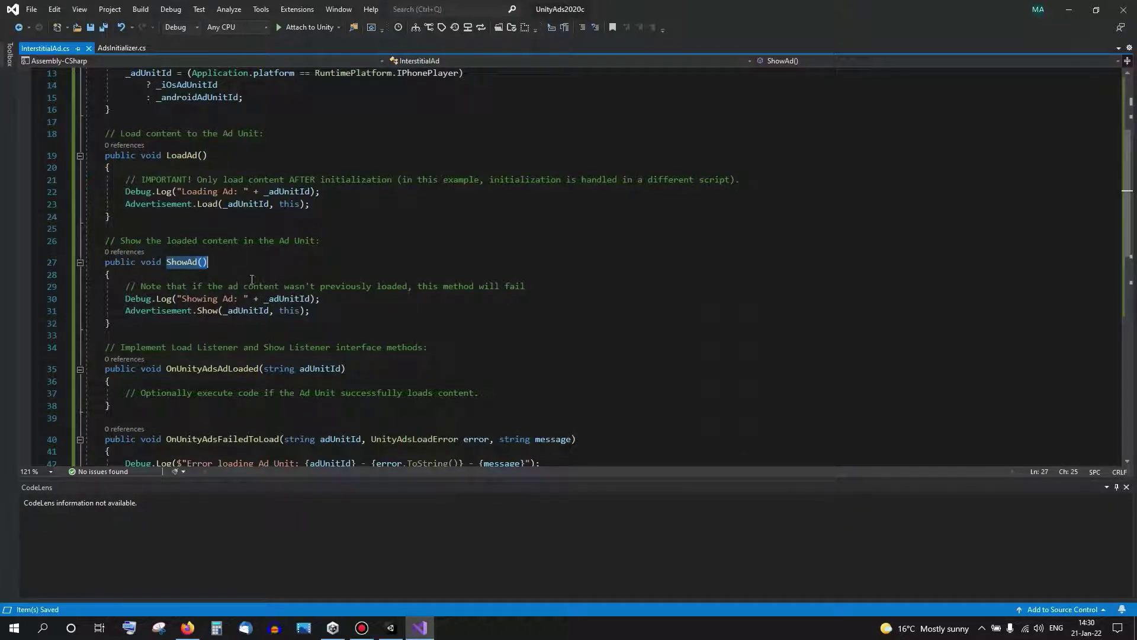
pyautogui.click(1069, 9)
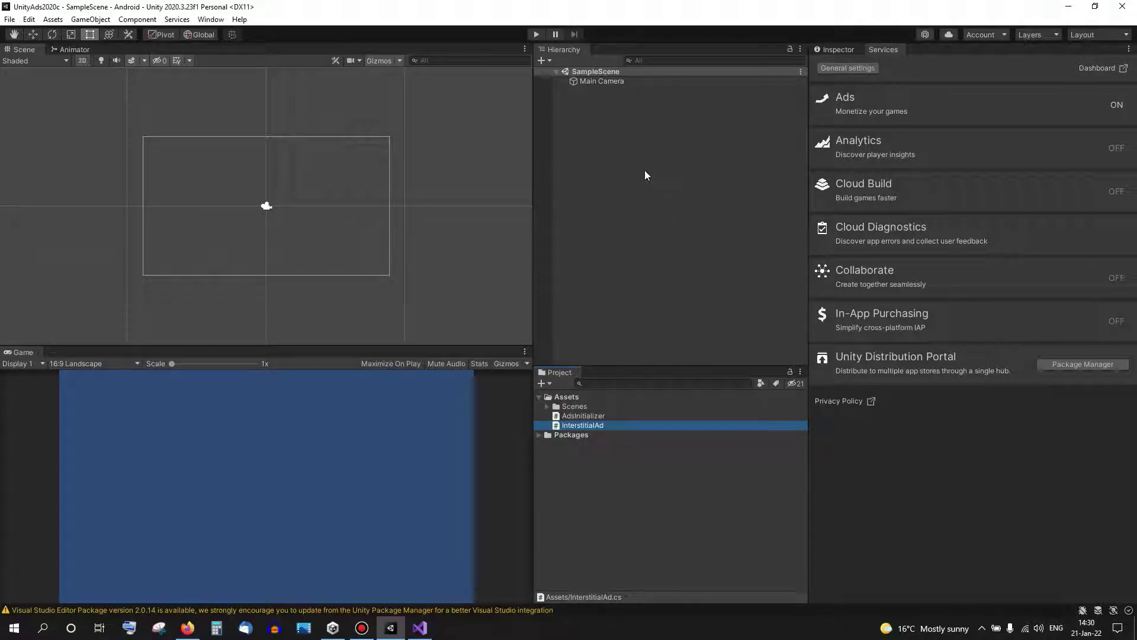
# Step: Import all files of Infinite Platform Hopper Game from My Assets, accepting the project settings overwrite
pyautogui.click(216, 23)
pyautogui.click(148, 140)
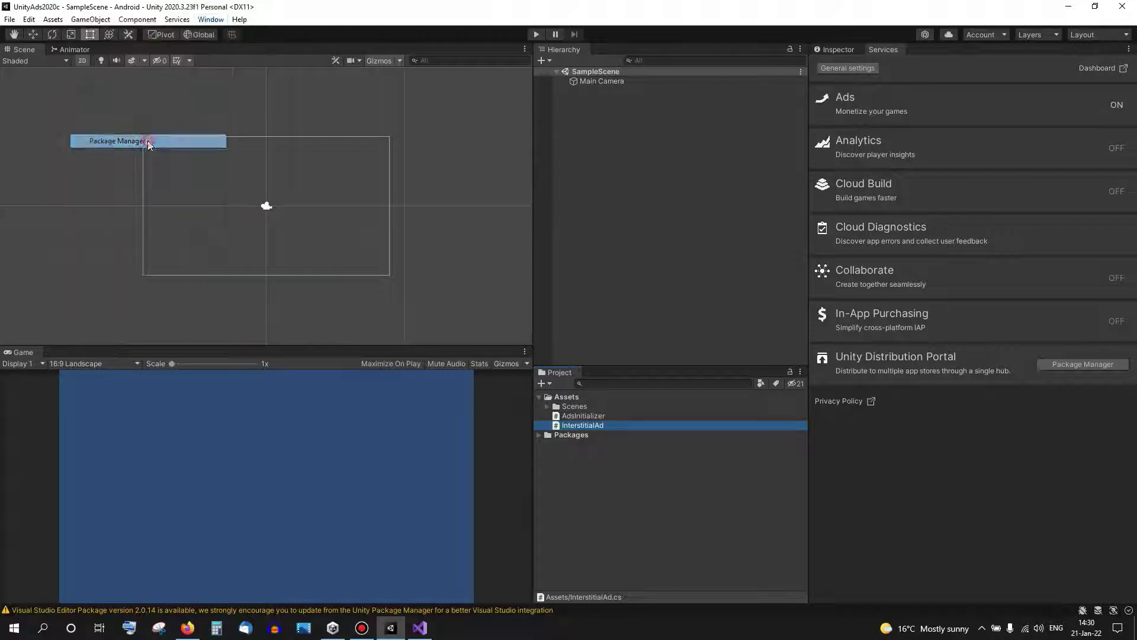
pyautogui.click(112, 95)
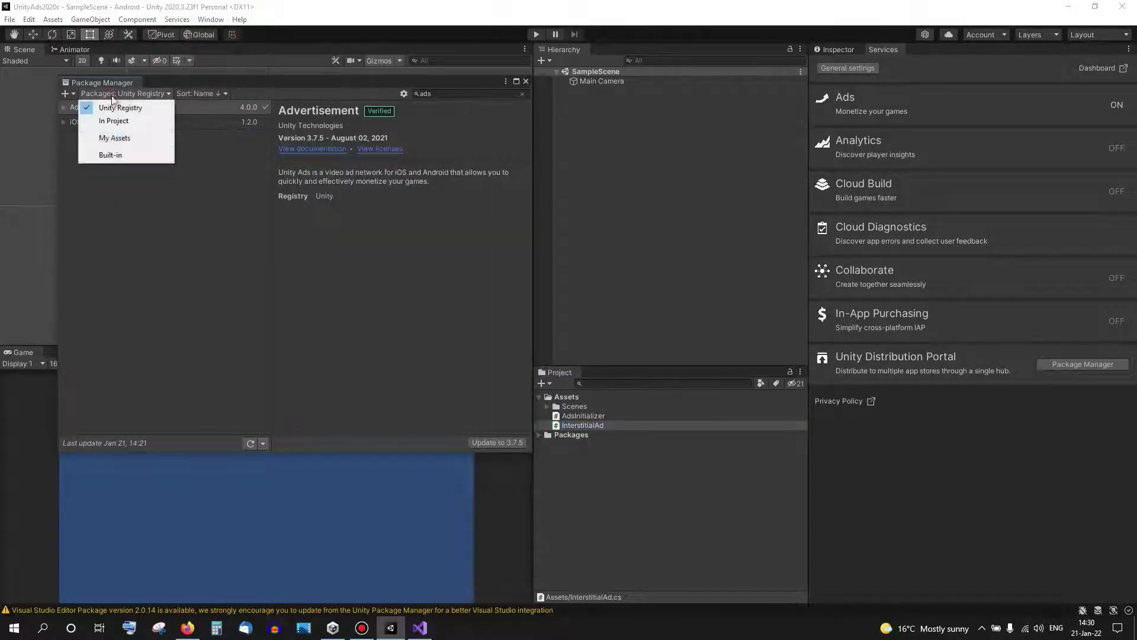
pyautogui.click(118, 139)
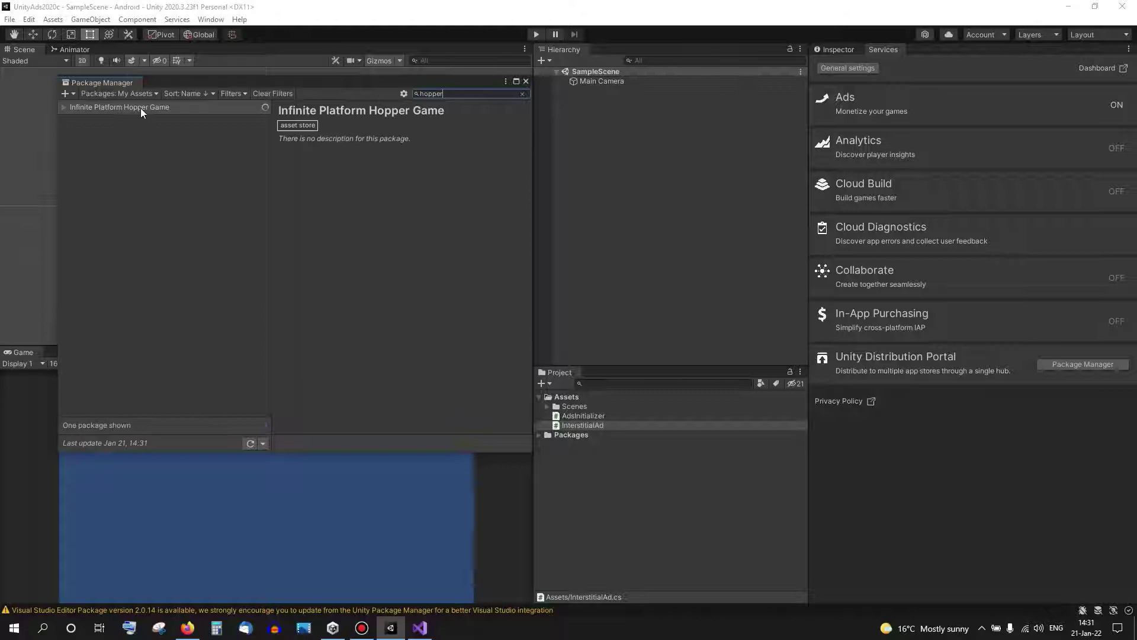
pyautogui.click(141, 108)
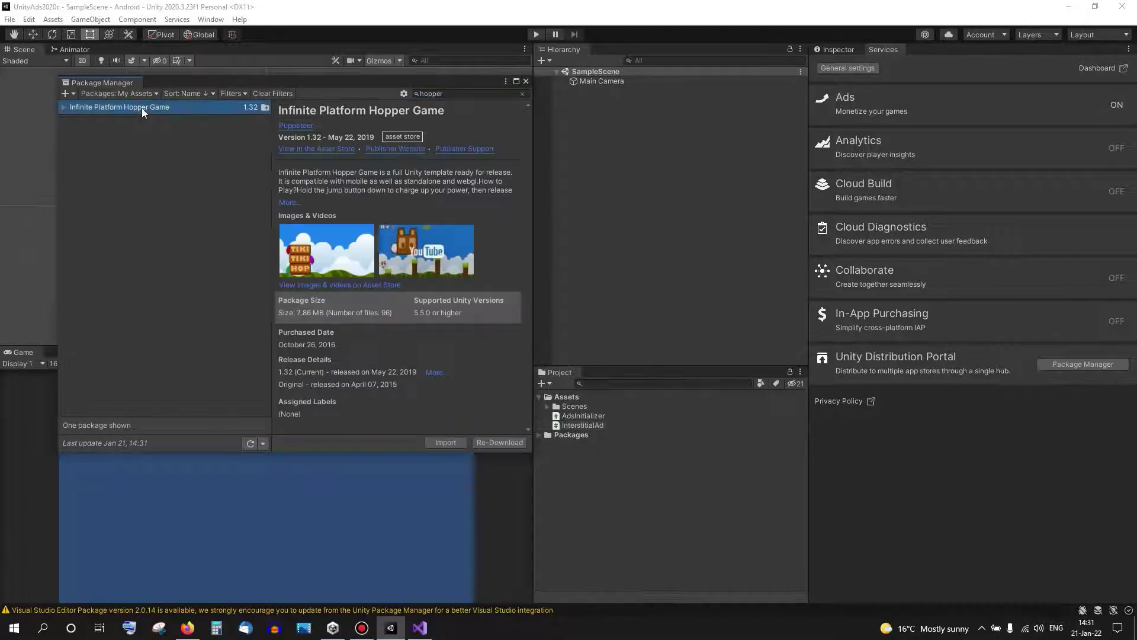
pyautogui.click(445, 444)
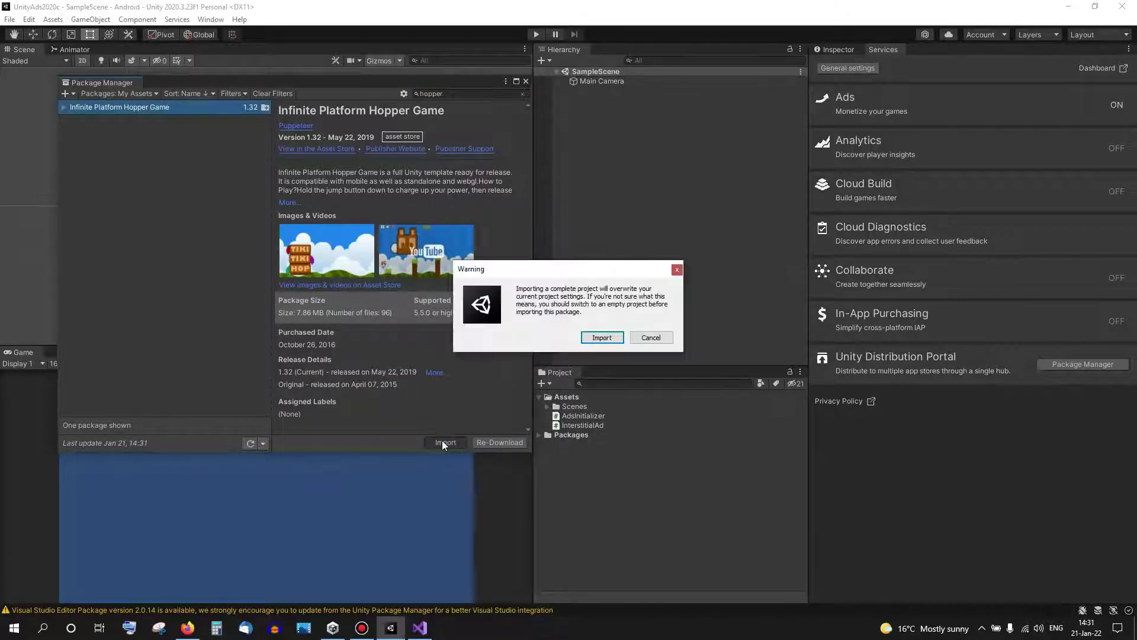
pyautogui.click(602, 338)
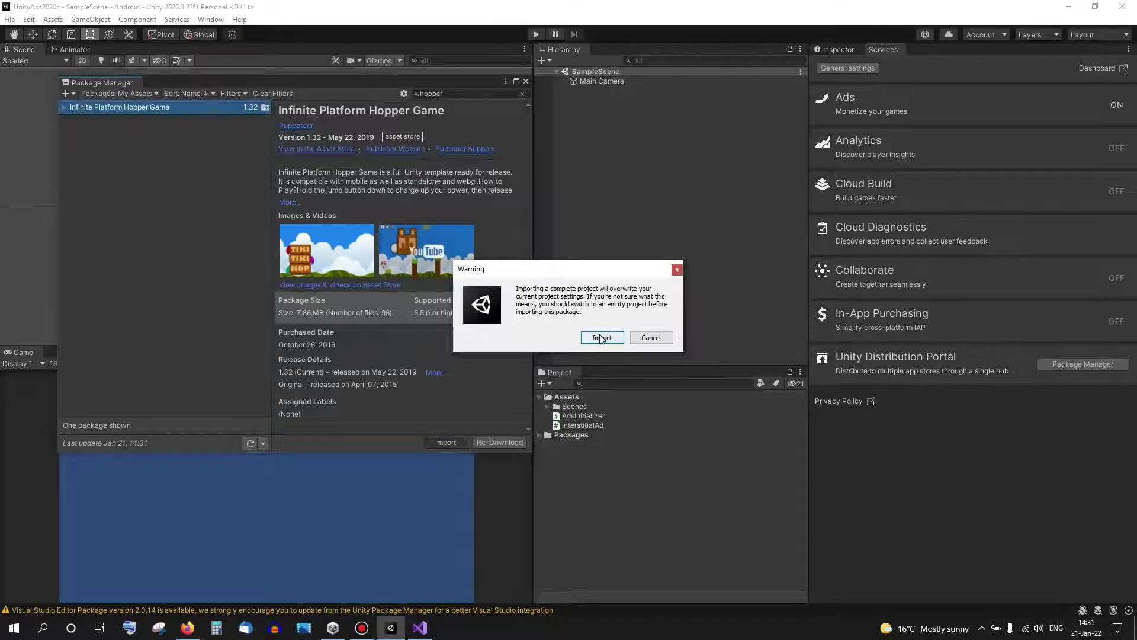
pyautogui.click(933, 516)
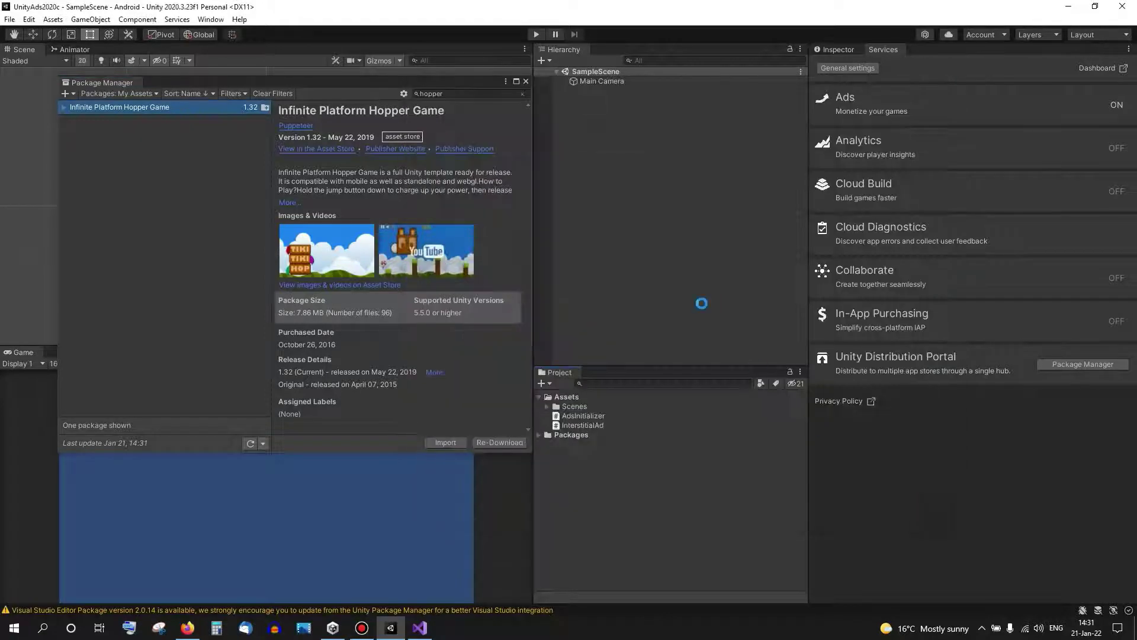
pyautogui.click(527, 81)
# Step: Open the CS_StartMenu scene from IPHAssets/CS_Assets/CS_Scenes
pyautogui.click(547, 407)
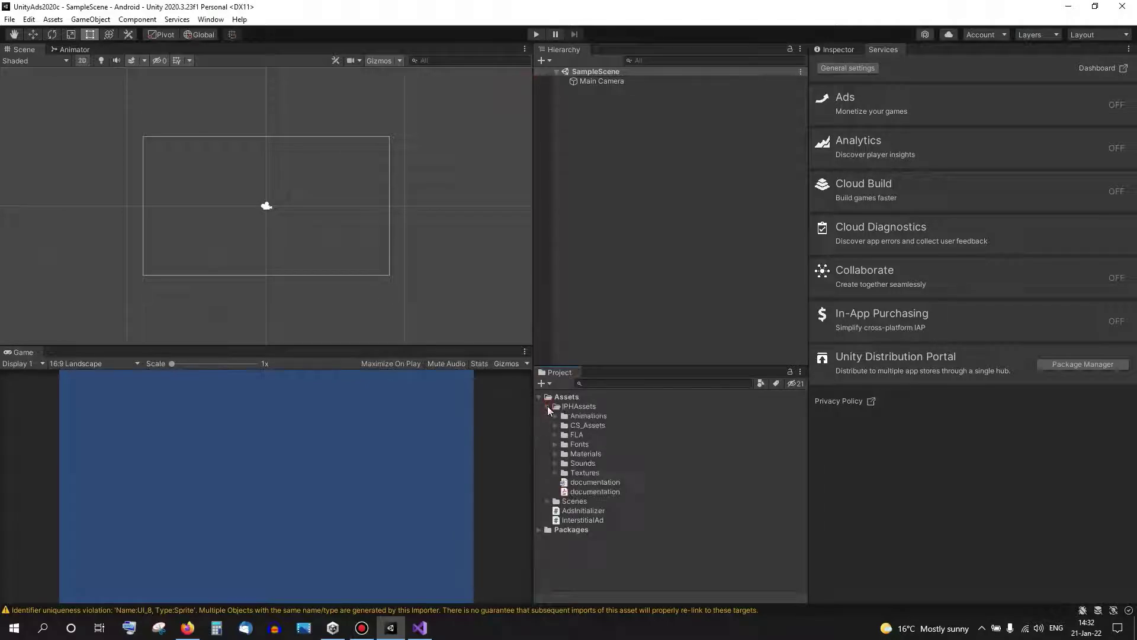
pyautogui.click(556, 425)
pyautogui.click(564, 444)
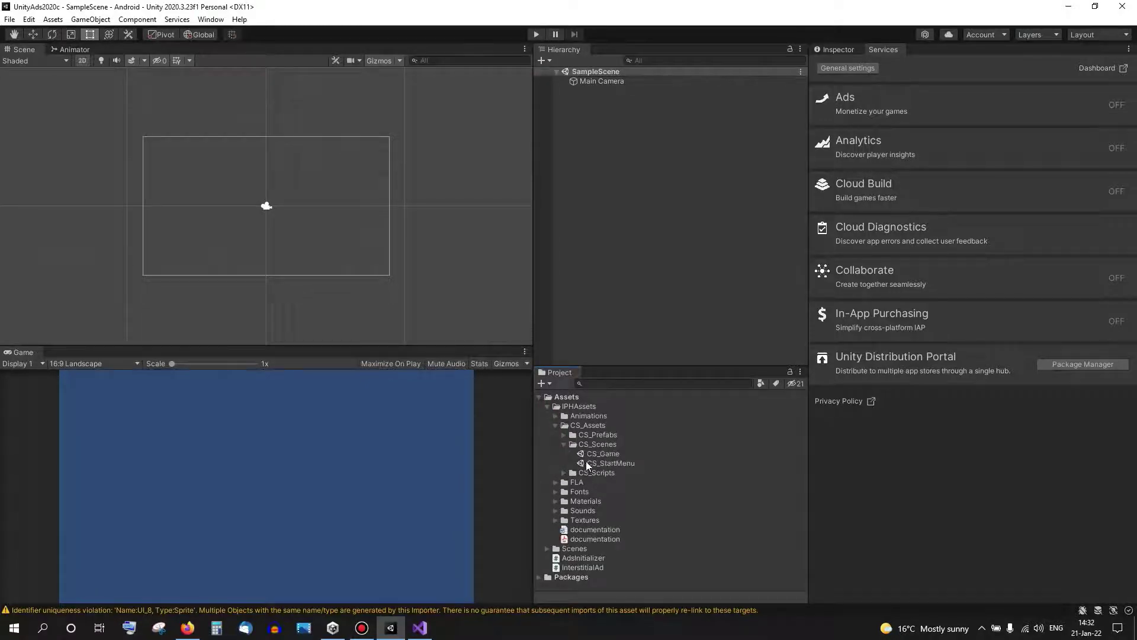
pyautogui.doubleClick(588, 463)
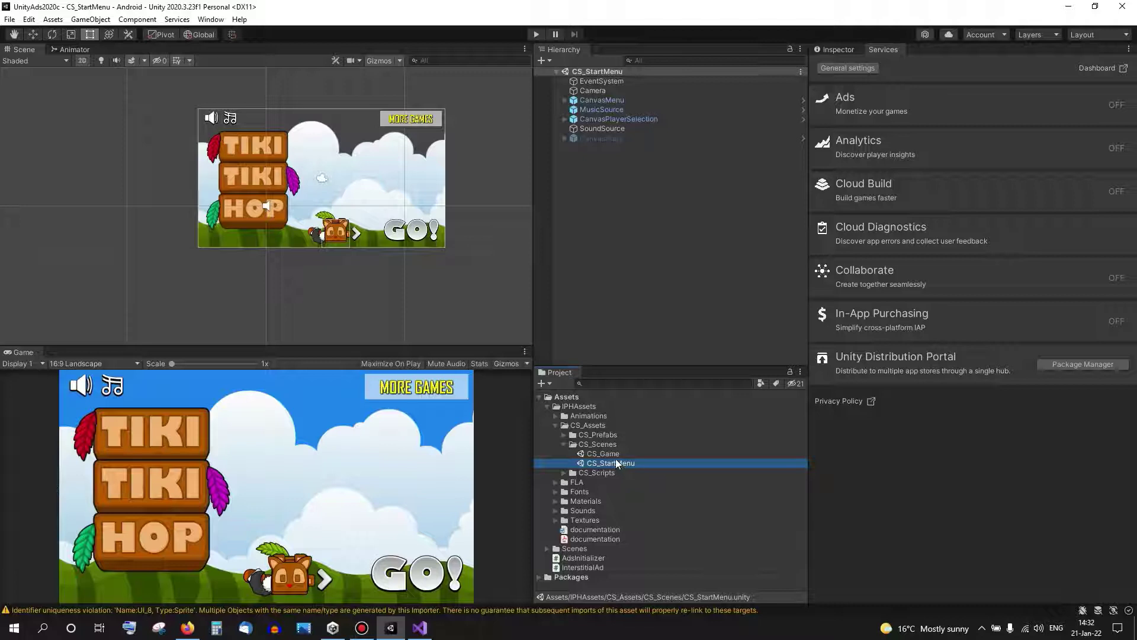
pyautogui.doubleClick(614, 455)
pyautogui.doubleClick(611, 463)
# Step: Create an empty object named AdsInitializer and attach the AdsInitializer script to it
pyautogui.rightClick(607, 199)
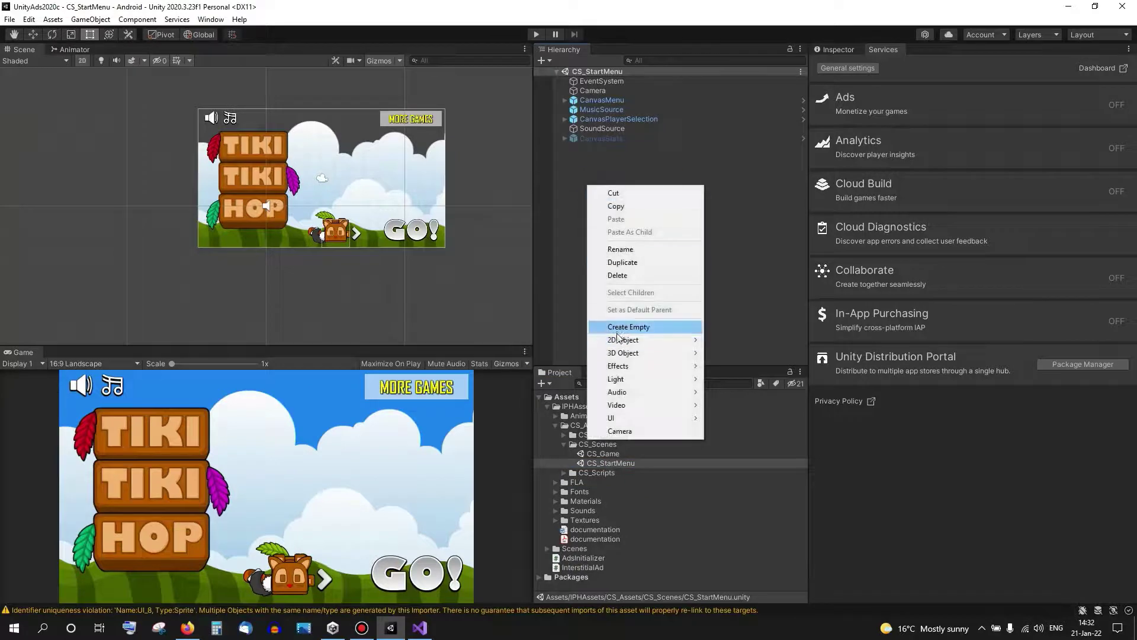
pyautogui.click(616, 331)
pyautogui.write('AdsIn')
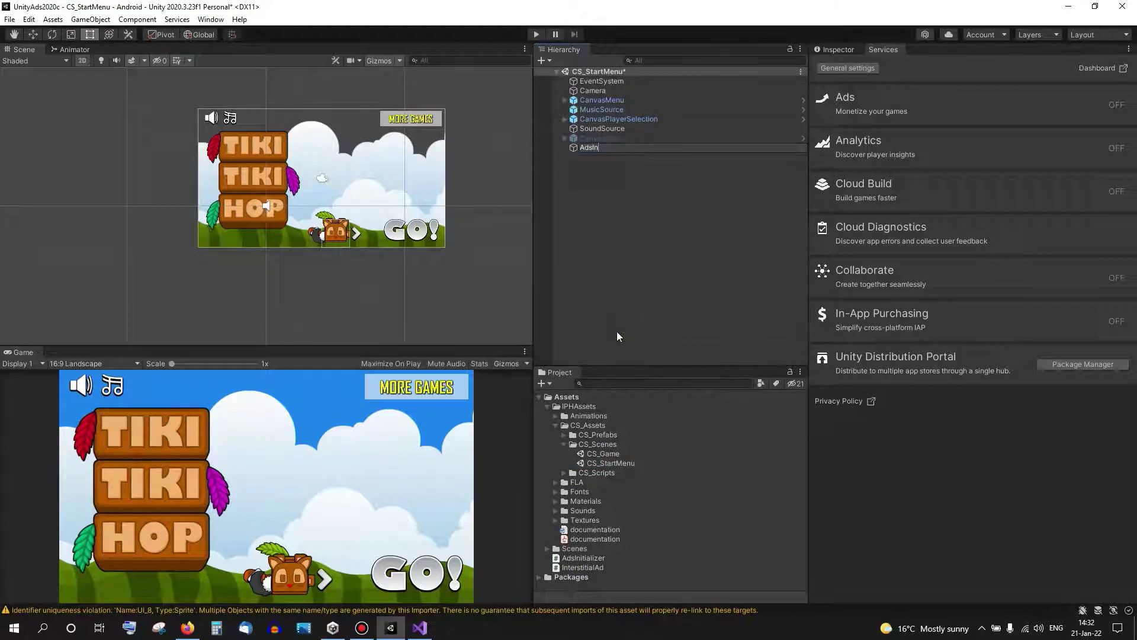
pyautogui.write('itializer')
pyautogui.press('Return')
pyautogui.click(835, 50)
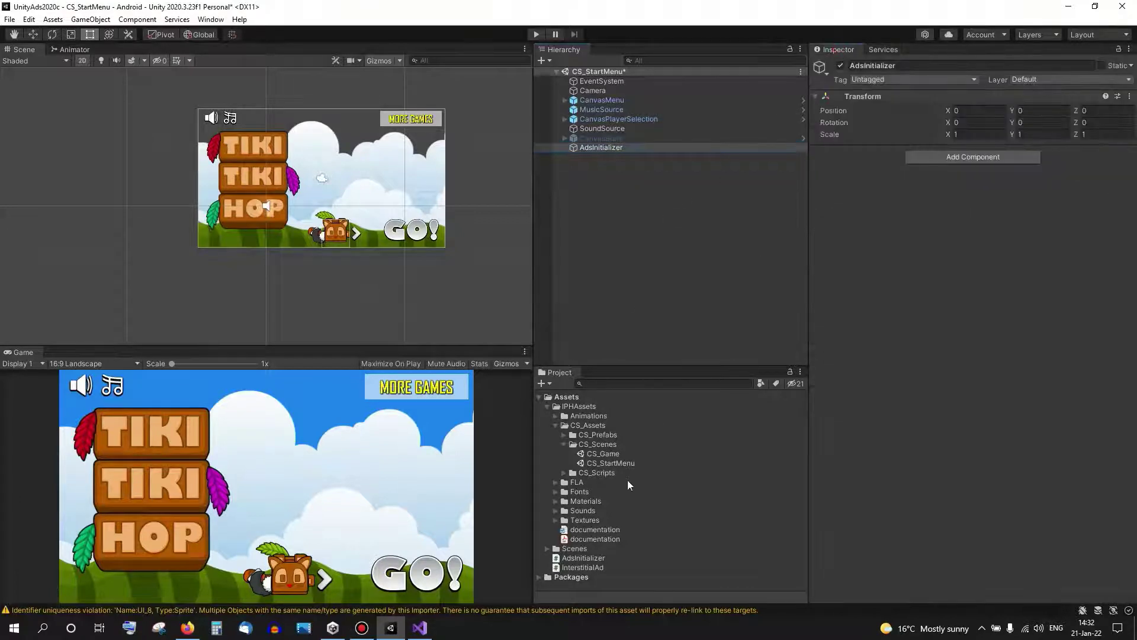
pyautogui.moveTo(595, 557); pyautogui.dragTo(879, 225)
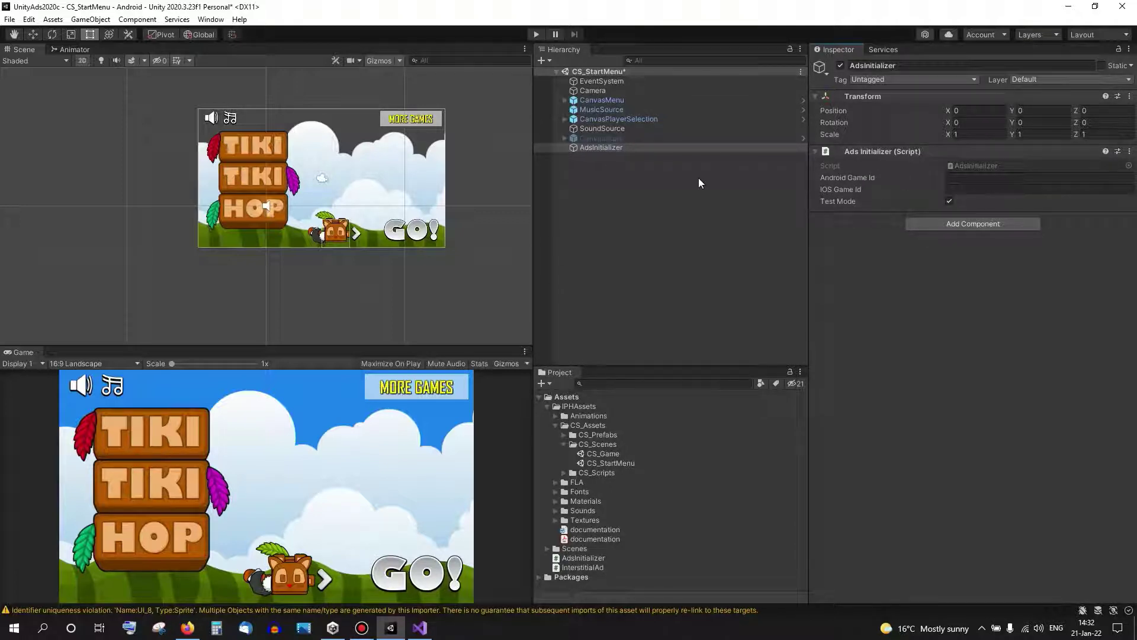
# Step: Turn Unity Ads on in the Services Ads settings
pyautogui.click(879, 49)
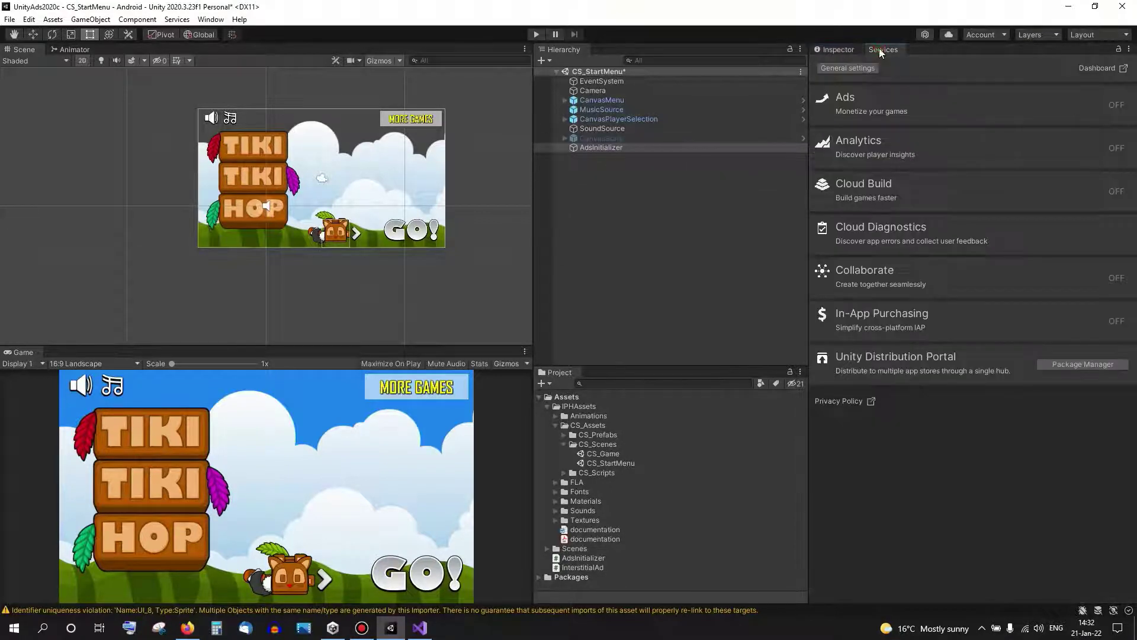
pyautogui.click(870, 105)
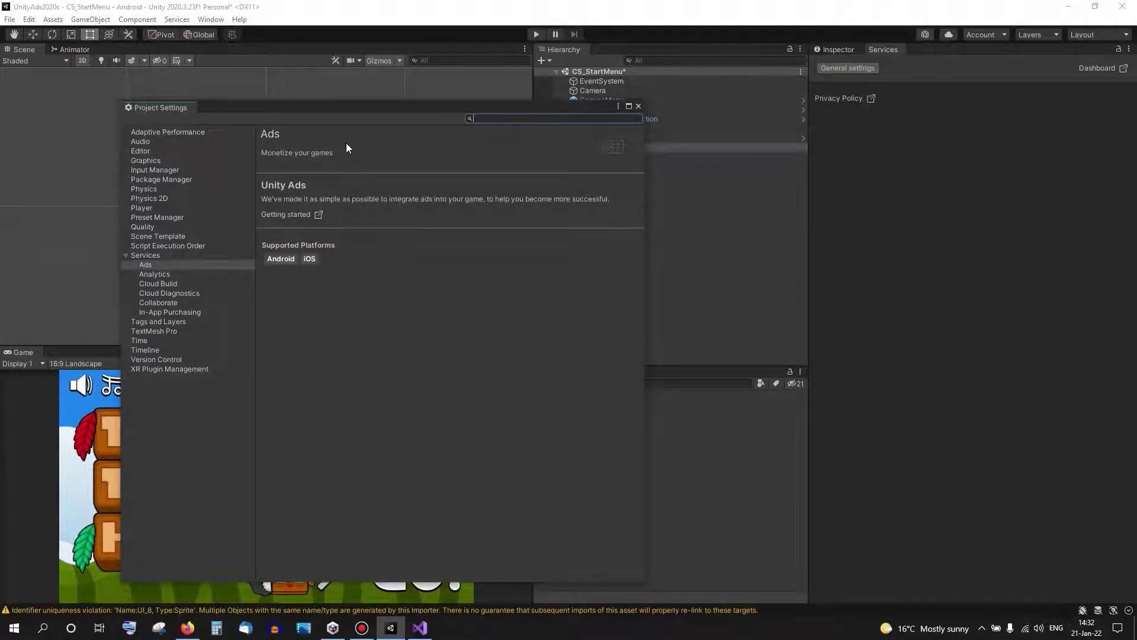
pyautogui.moveTo(401, 111); pyautogui.dragTo(430, 105)
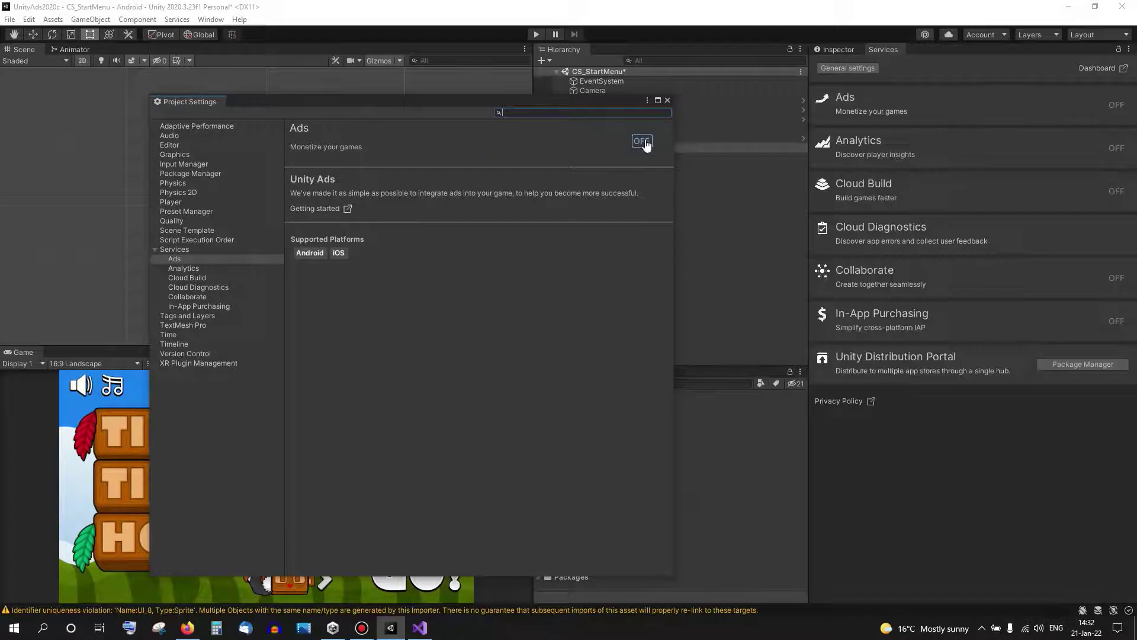
pyautogui.click(642, 142)
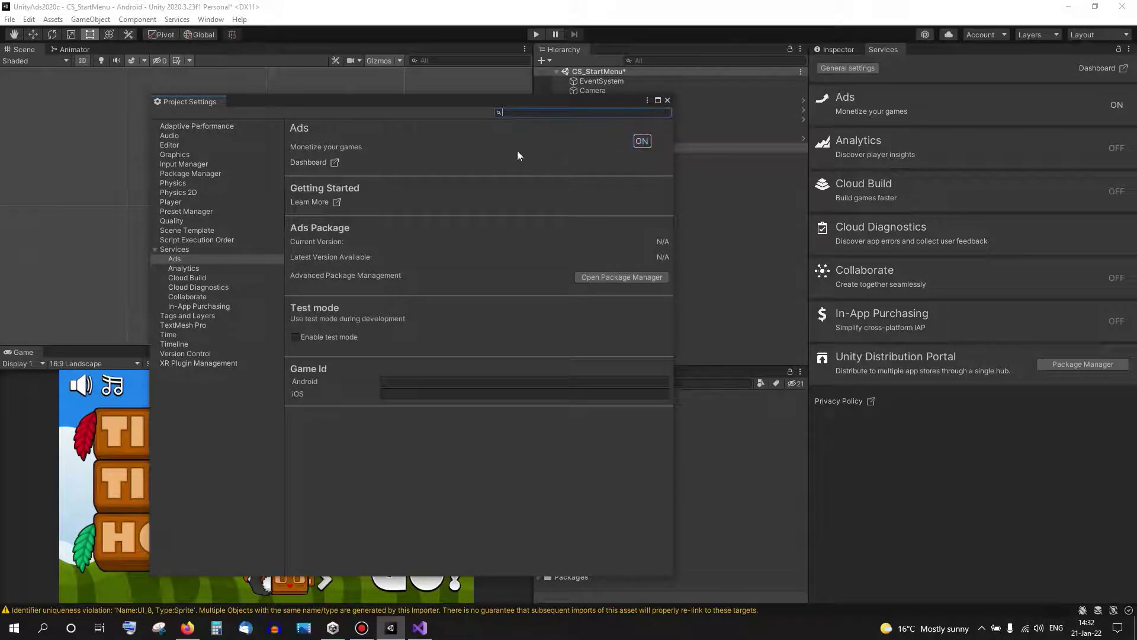
pyautogui.moveTo(510, 101); pyautogui.dragTo(554, 99)
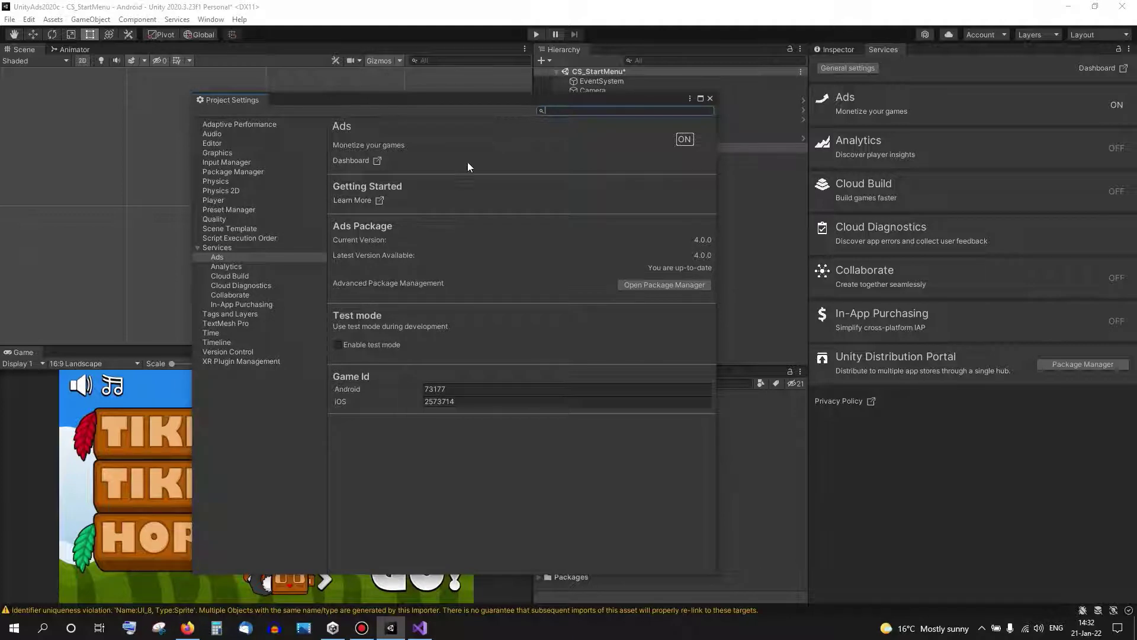
# Step: Copy the Android and iOS Game Ids into the AdsInitializer fields and enable ads test mode
pyautogui.click(441, 388)
pyautogui.hotkey('ctrl', 'c')
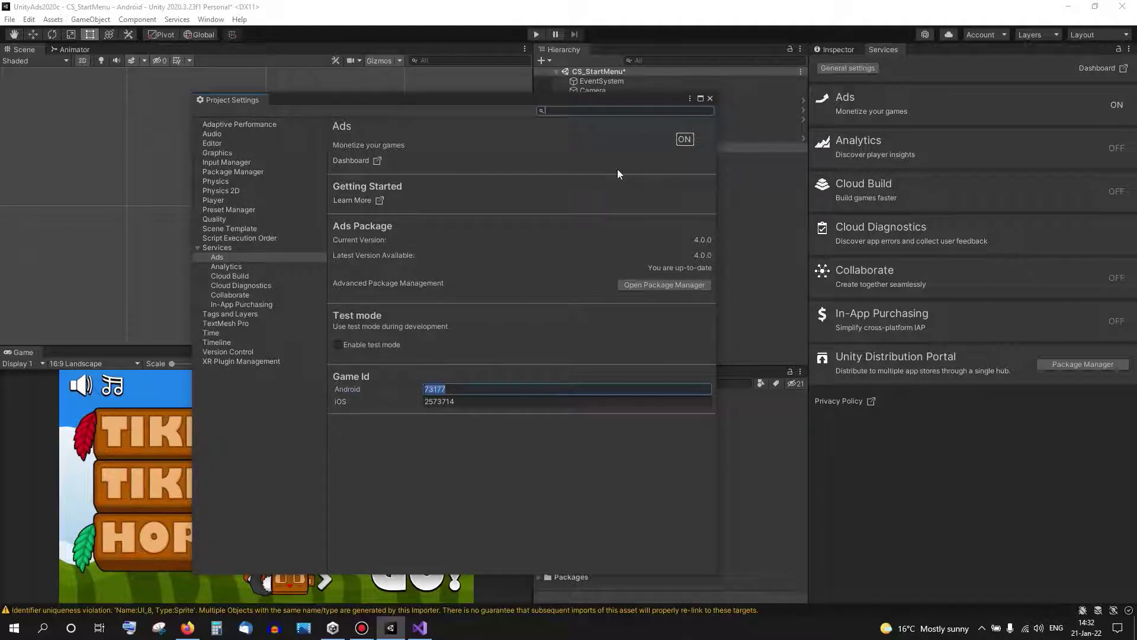
pyautogui.moveTo(644, 101); pyautogui.dragTo(448, 93)
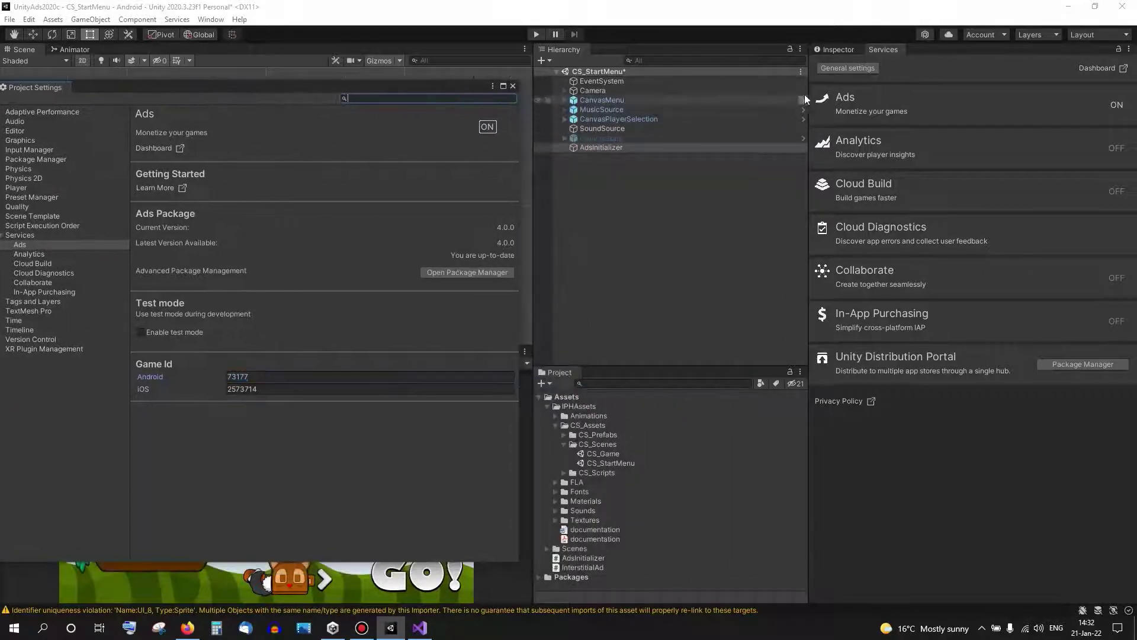
pyautogui.click(601, 147)
pyautogui.hotkey('ctrl', 'v')
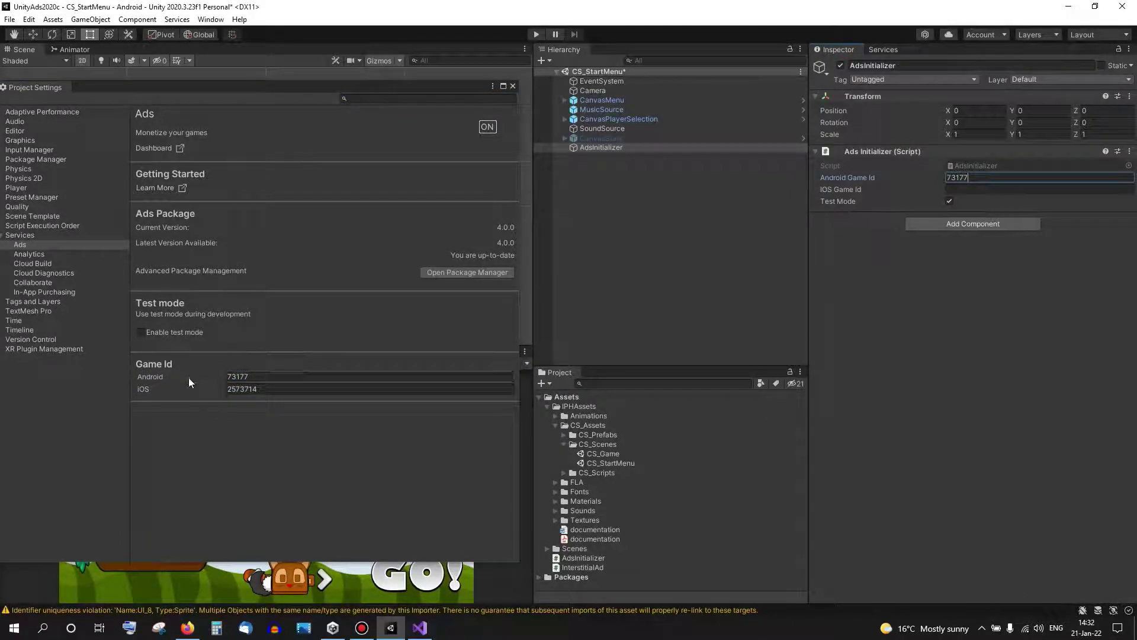
pyautogui.click(252, 390)
pyautogui.hotkey('ctrl', 'c')
pyautogui.click(978, 190)
pyautogui.hotkey('ctrl', 'v')
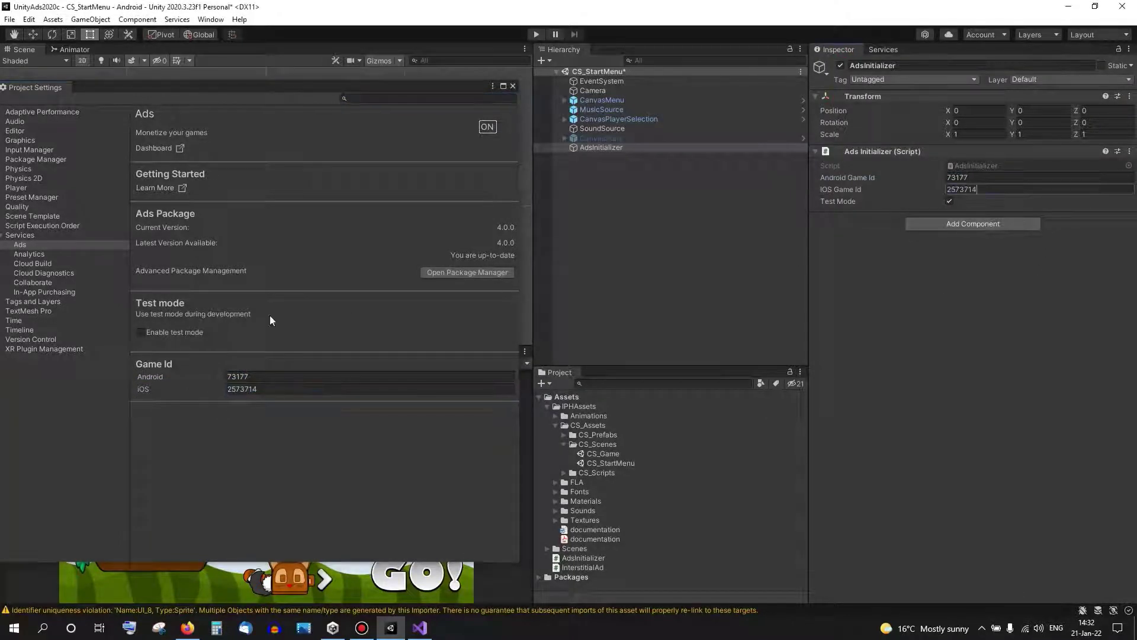
pyautogui.click(187, 334)
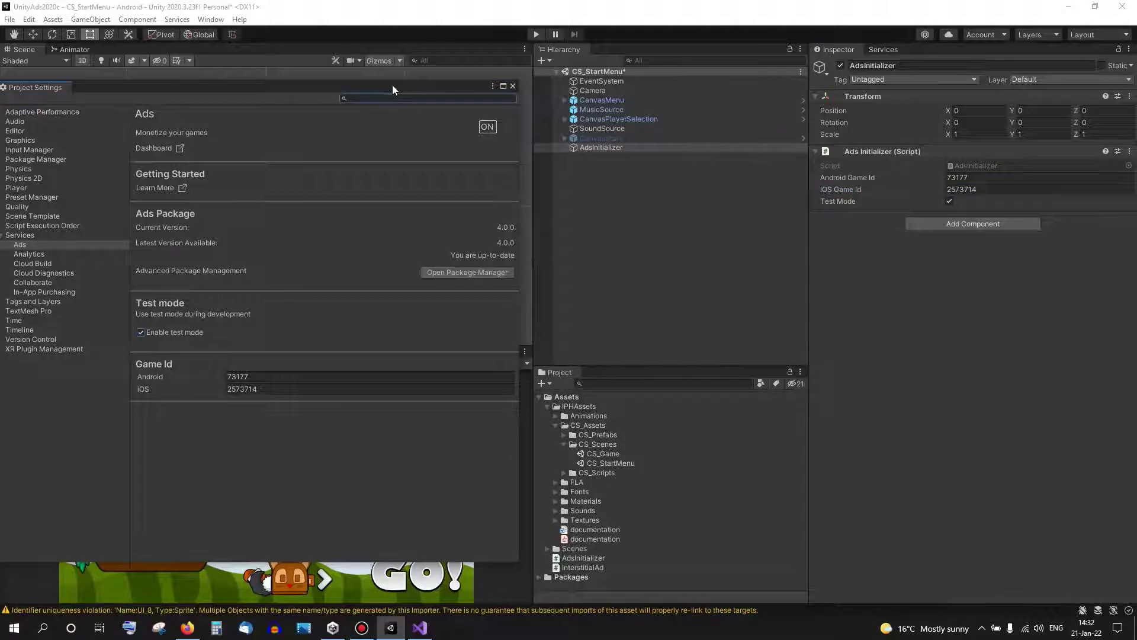
pyautogui.moveTo(392, 89); pyautogui.dragTo(478, 102)
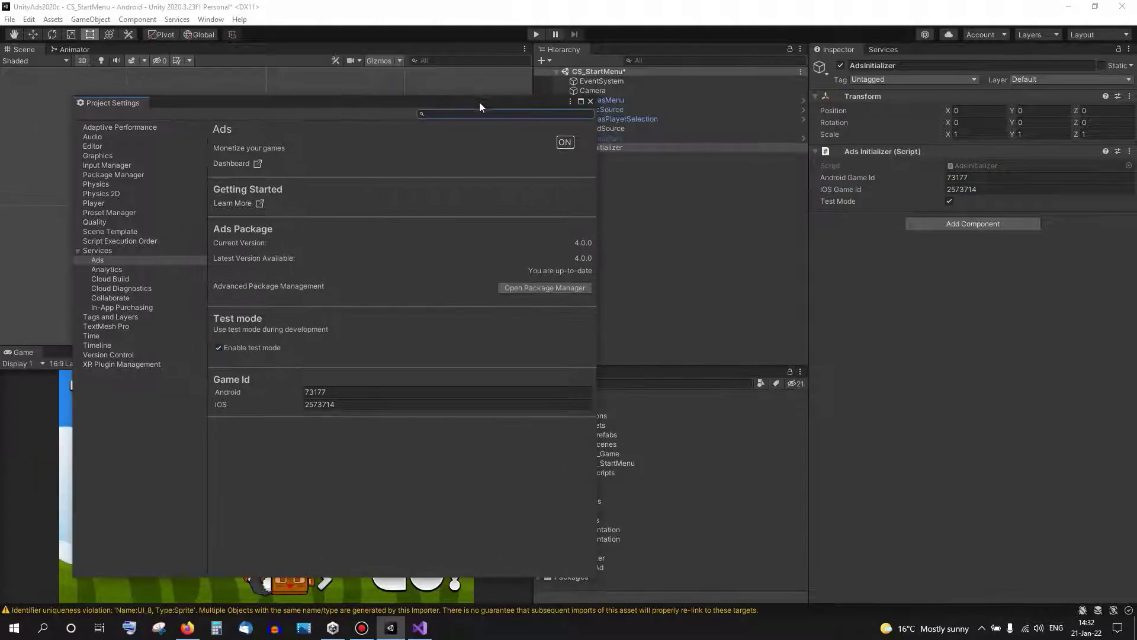
# Step: Close Project Settings and save the CS_StartMenu scene
pyautogui.click(590, 102)
pyautogui.click(642, 235)
pyautogui.hotkey('ctrl', 's')
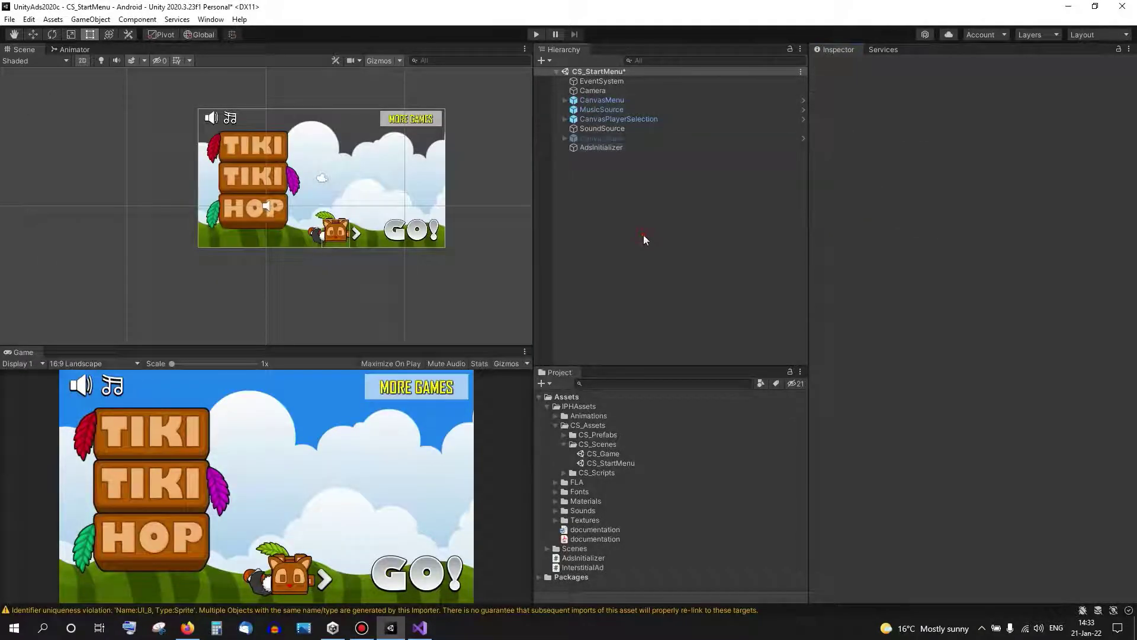
# Step: In the CS_Game scene, create an empty AdLoader object with the InterstitialAd script attached
pyautogui.doubleClick(603, 454)
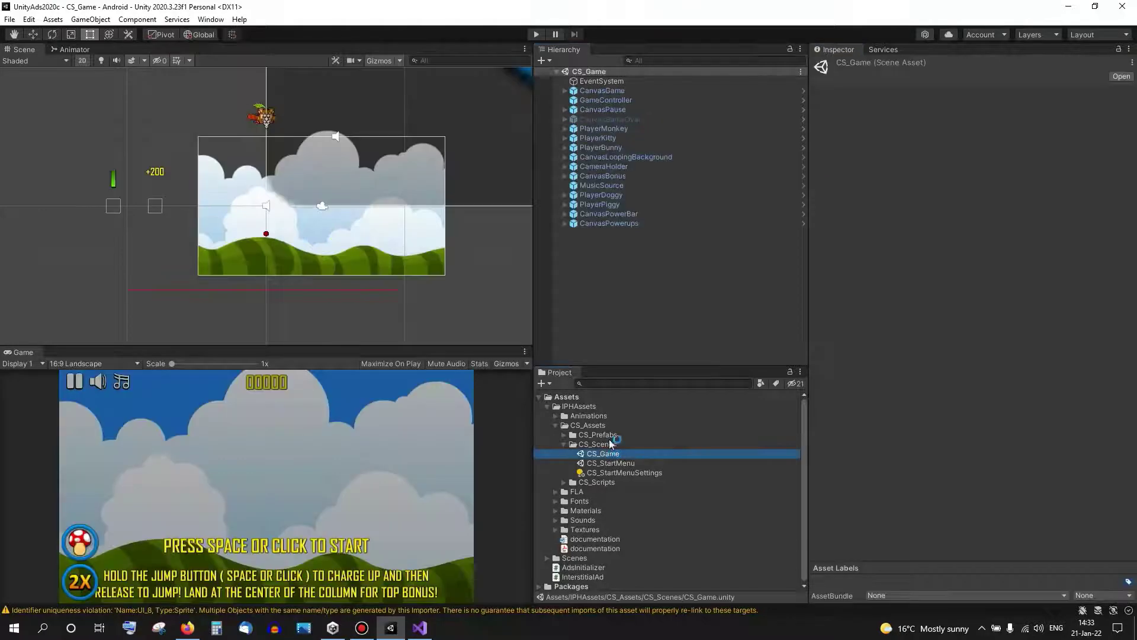
pyautogui.rightClick(608, 264)
pyautogui.click(632, 401)
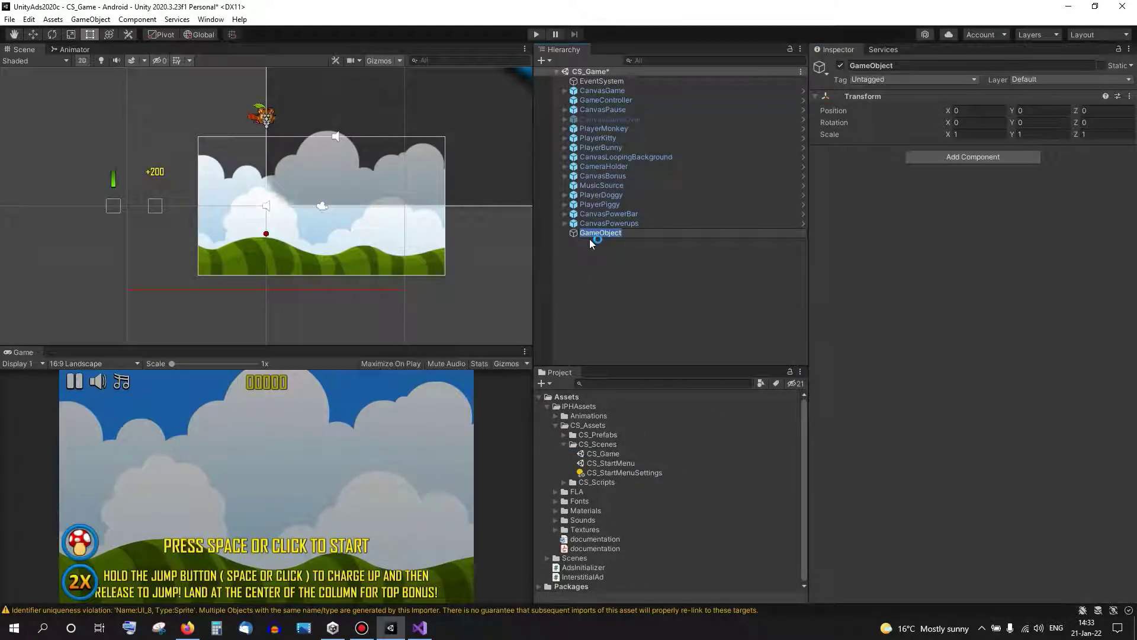
pyautogui.write('AdLoader')
pyautogui.press('Return')
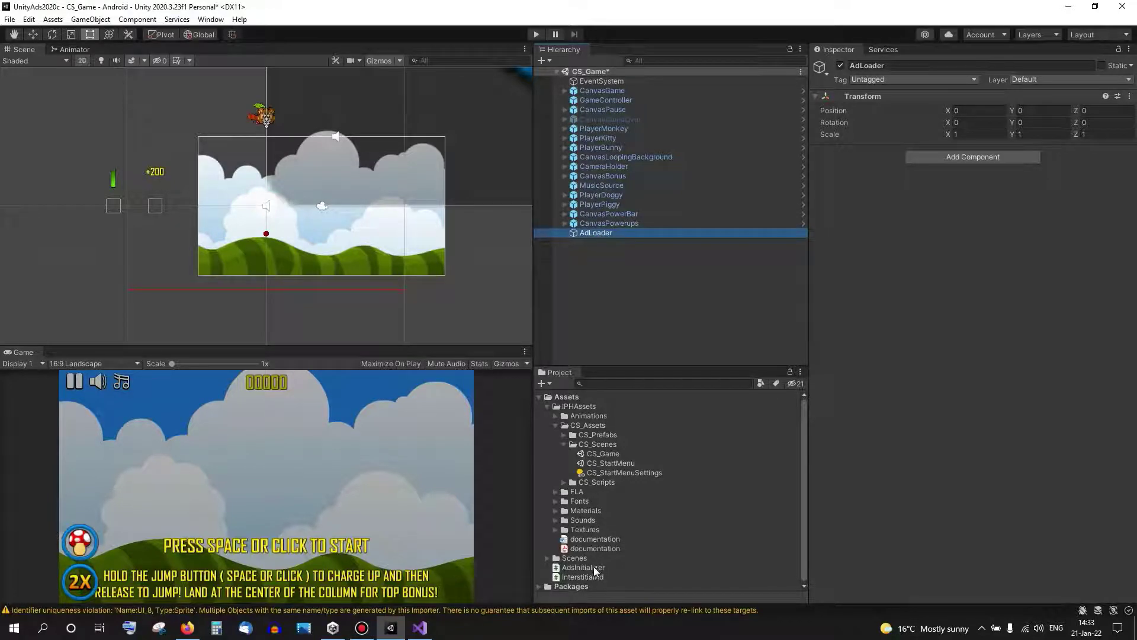
pyautogui.moveTo(594, 577); pyautogui.dragTo(888, 190)
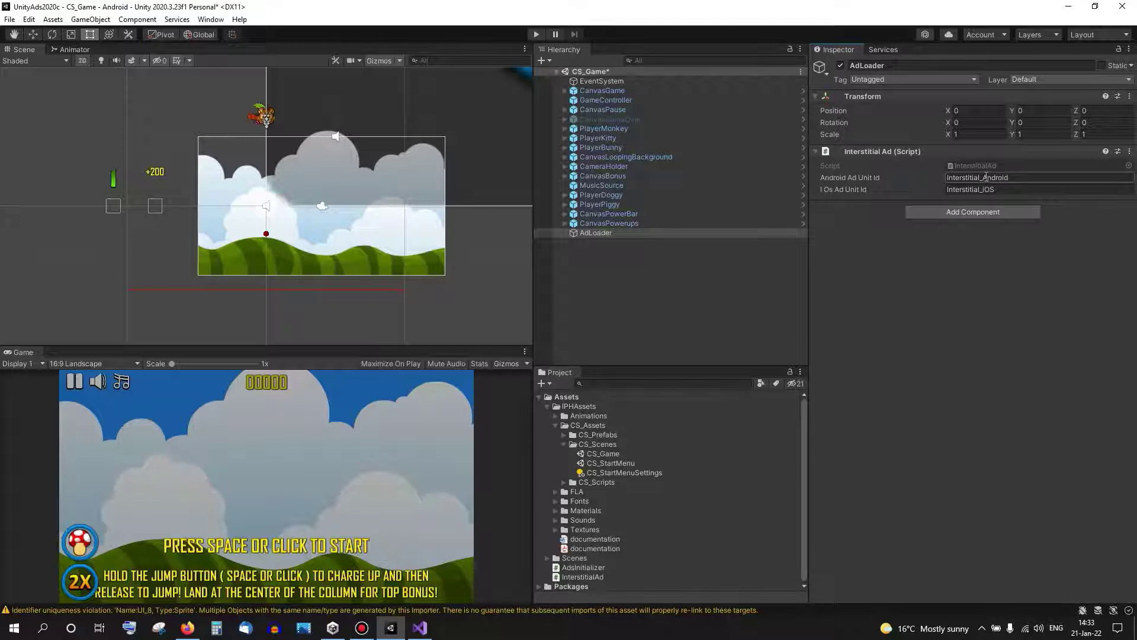
# Step: Open the Unity Ads dashboard from the Services menu's Ads settings
pyautogui.click(886, 51)
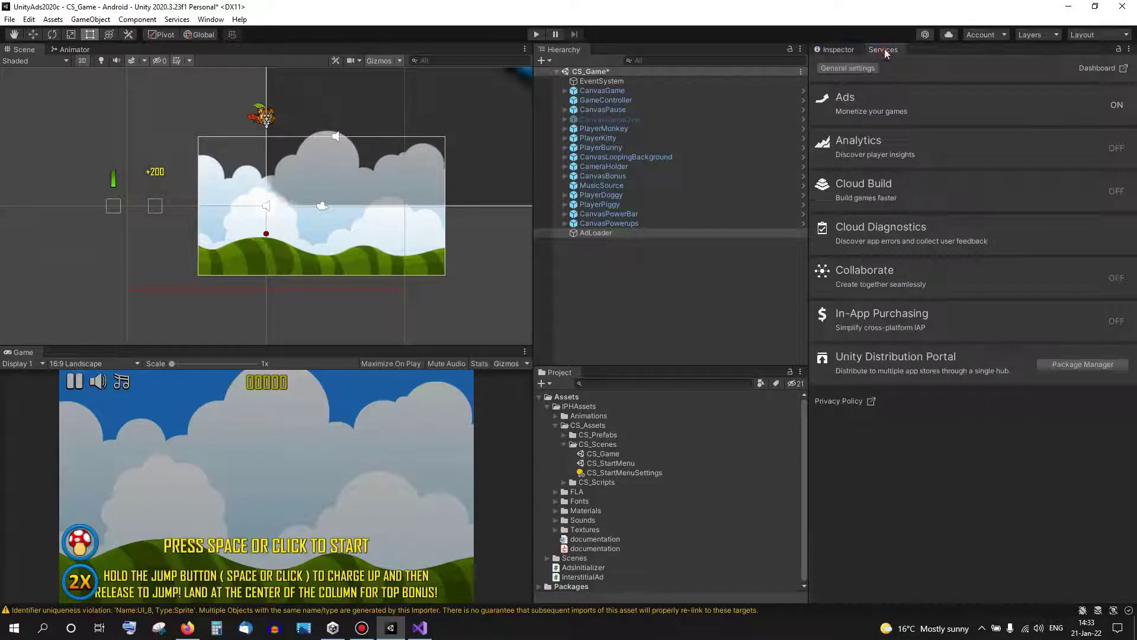
pyautogui.click(866, 113)
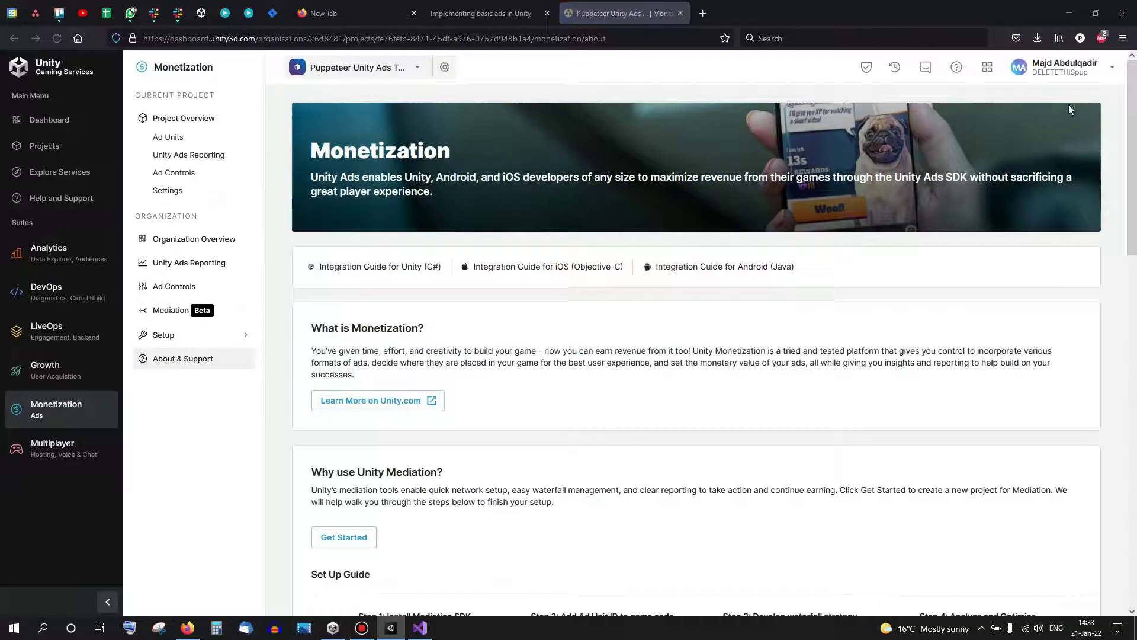
pyautogui.click(1108, 70)
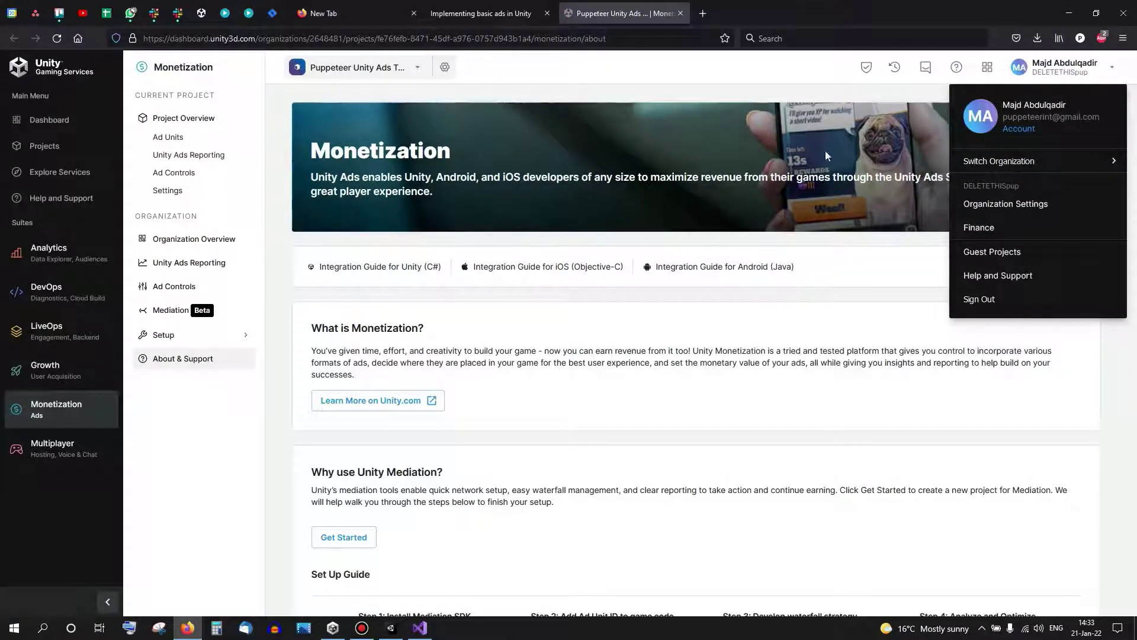
pyautogui.click(416, 70)
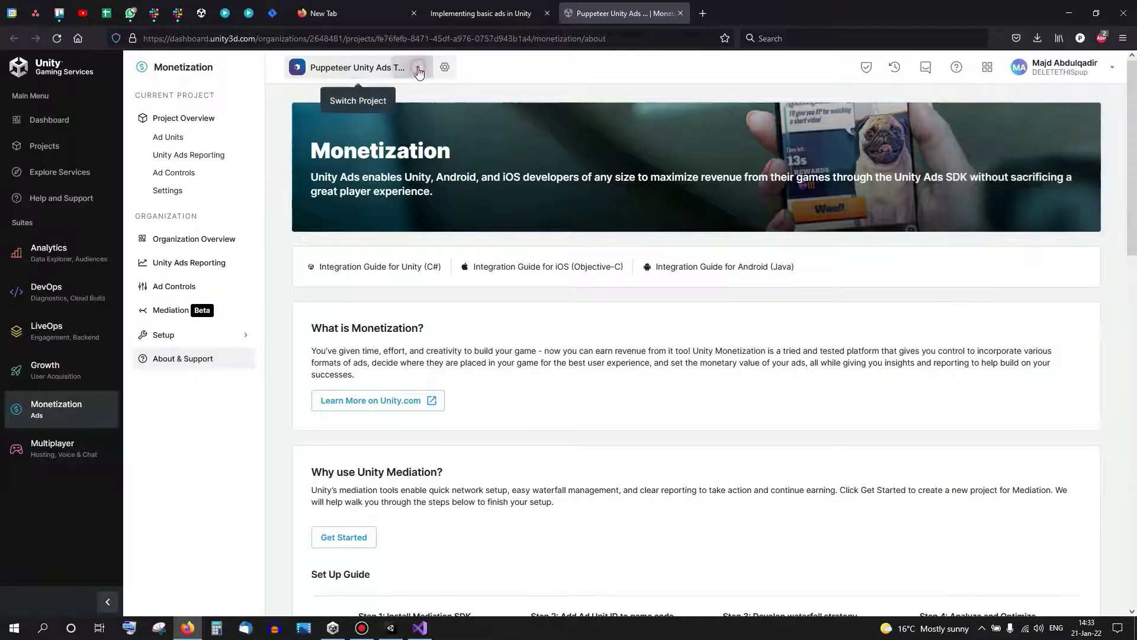
# Step: Switch to the Puppeteer Unity Ads Test project and view its Ad Units page
pyautogui.click(417, 70)
pyautogui.moveTo(738, 317); pyautogui.dragTo(739, 461)
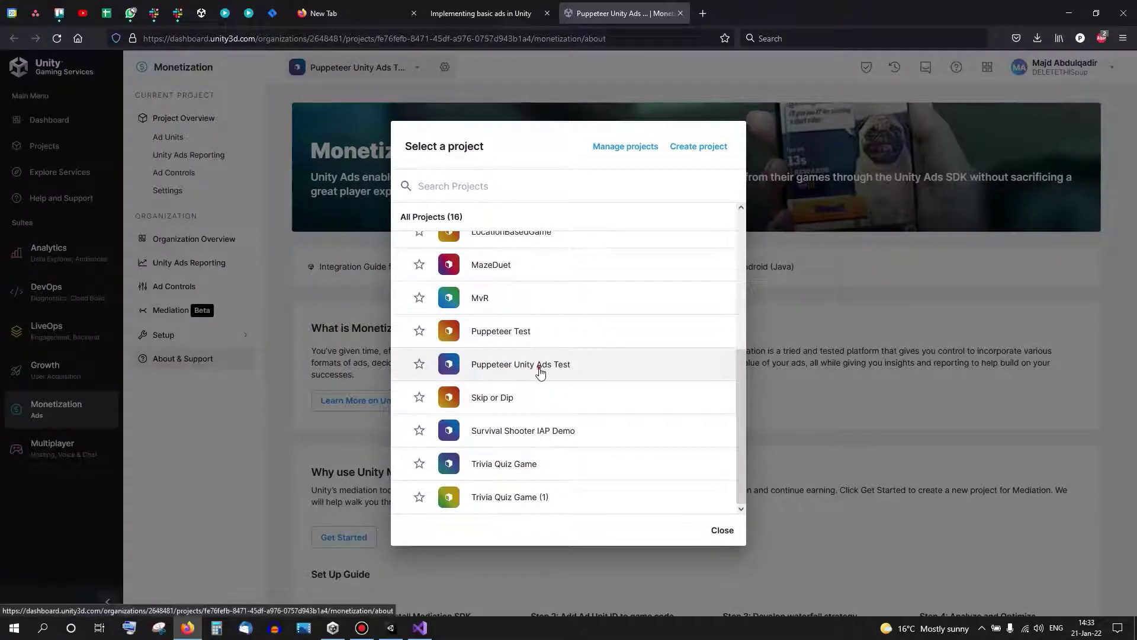
pyautogui.click(586, 363)
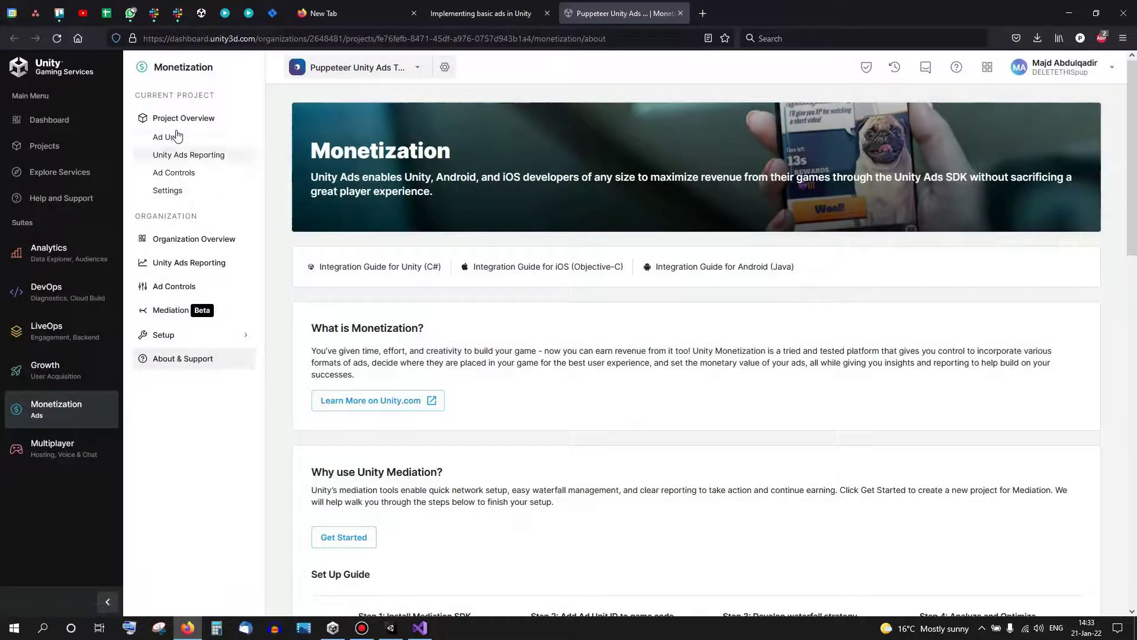
pyautogui.click(171, 137)
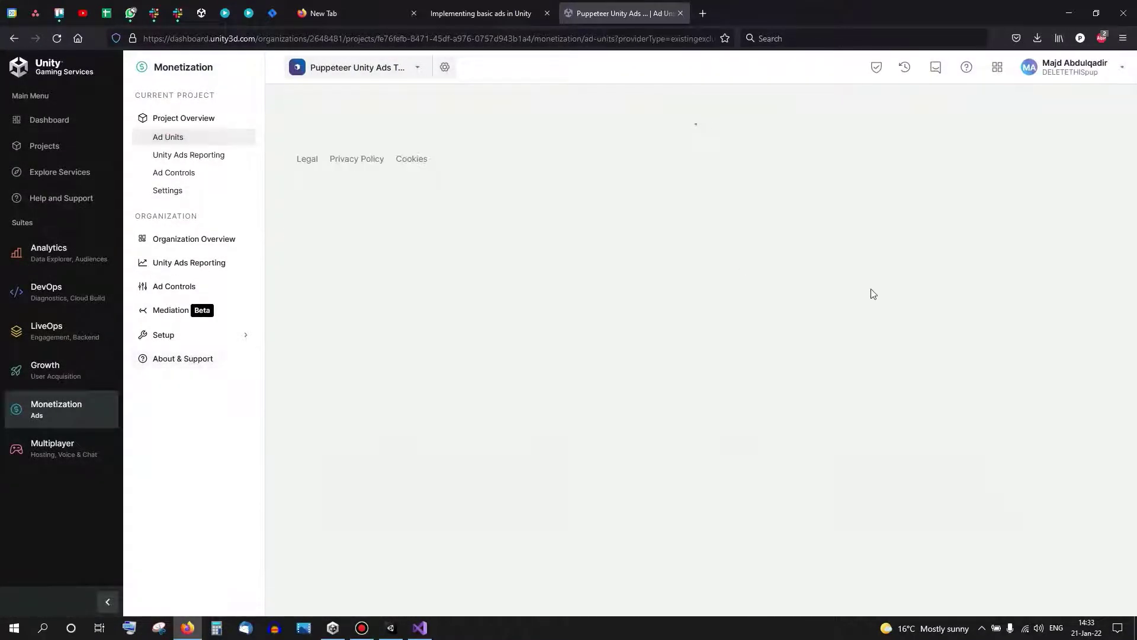
pyautogui.scroll(-3, 1125, 317)
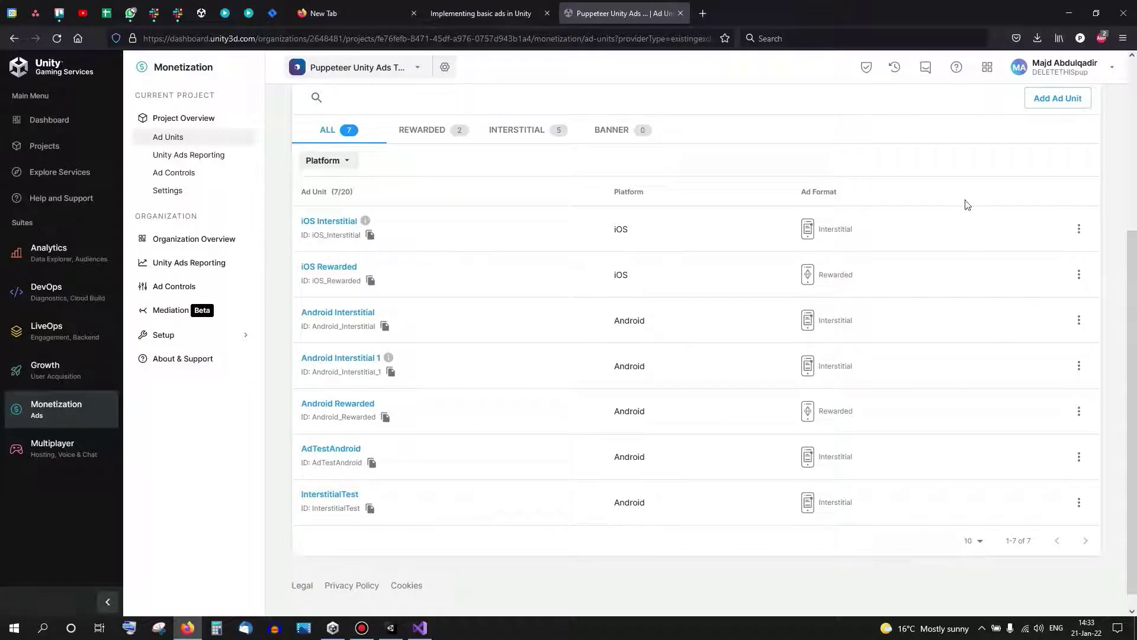
pyautogui.scroll(2, 1131, 191)
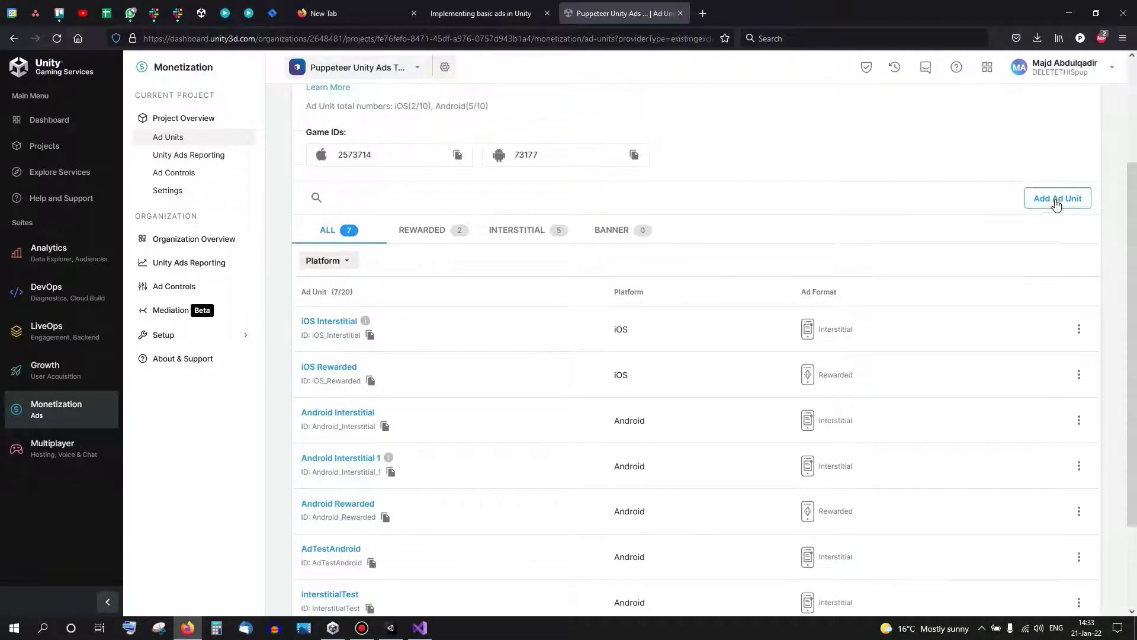
# Step: Add an ad unit named TestAdUnit with platform Android and format Interstitial, then dismiss the confirmation
pyautogui.click(1049, 205)
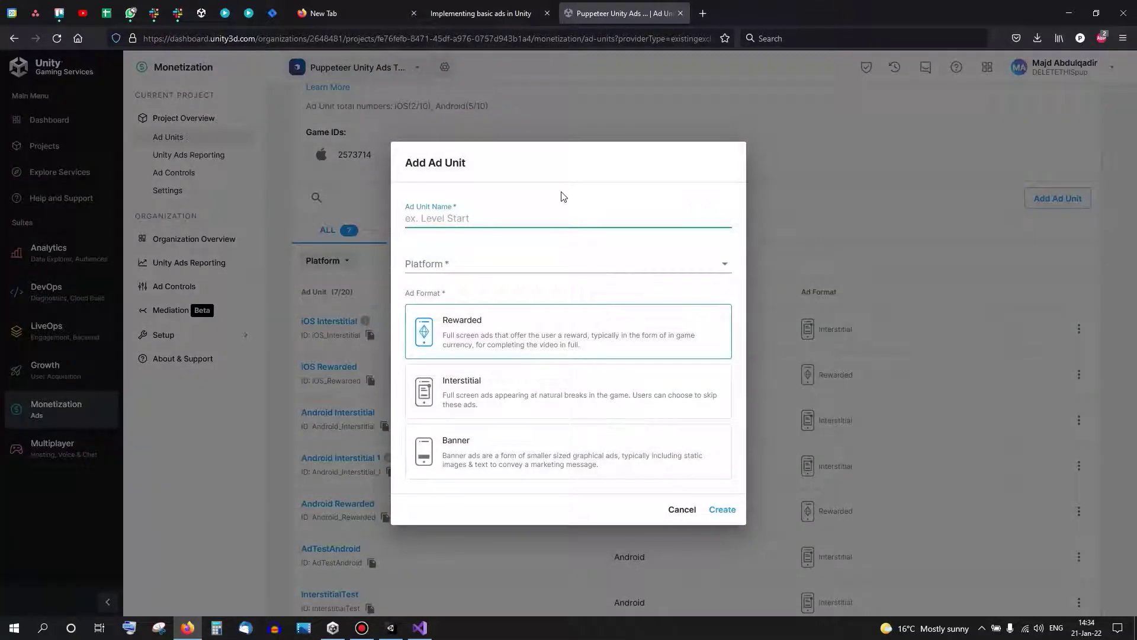
pyautogui.write('Test')
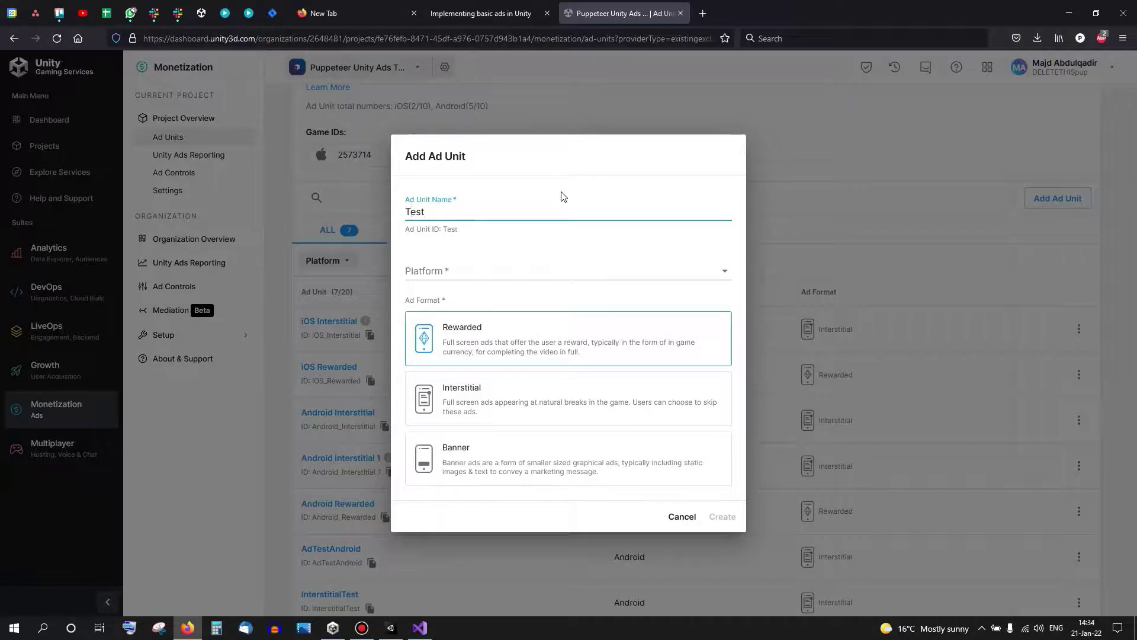
pyautogui.write('AdUnit')
pyautogui.click(442, 271)
pyautogui.click(438, 297)
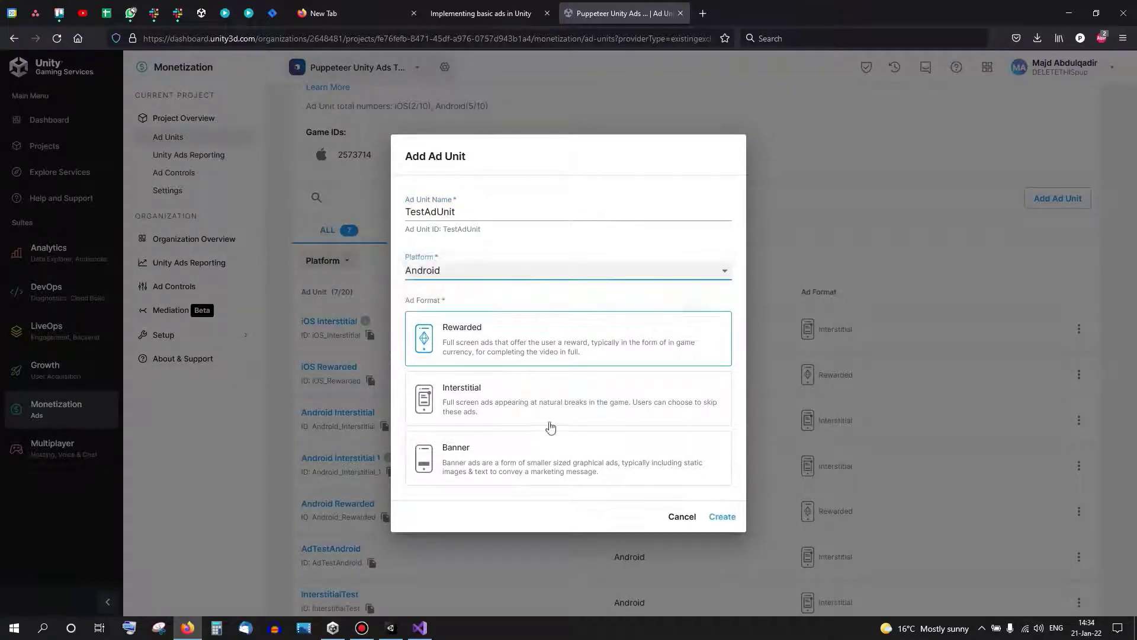
pyautogui.click(468, 395)
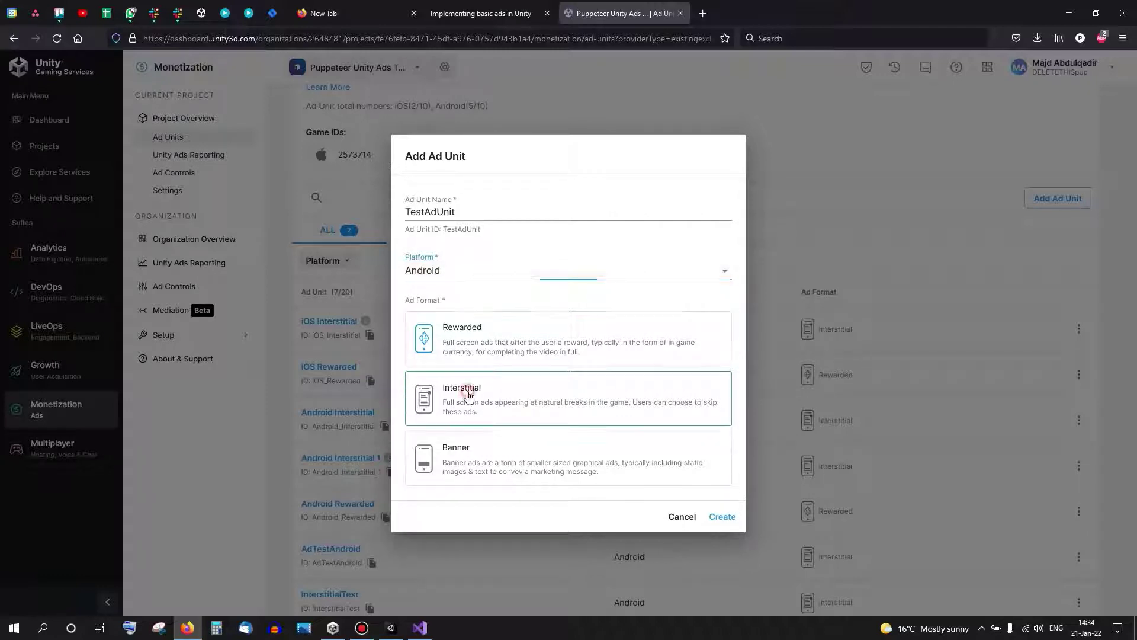
pyautogui.click(723, 517)
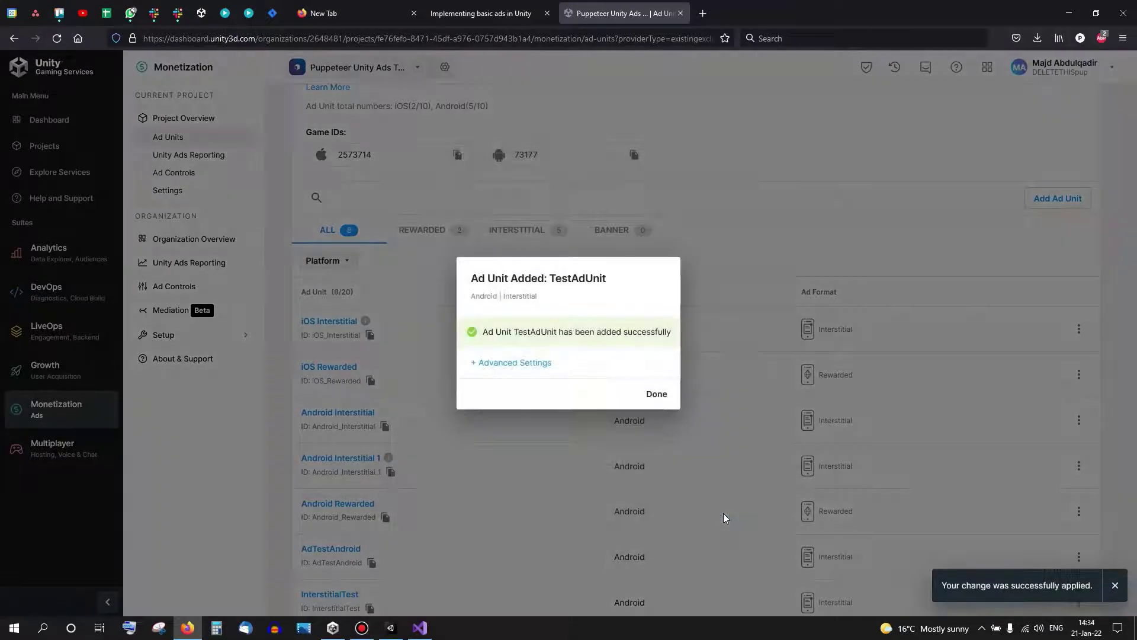
pyautogui.click(656, 395)
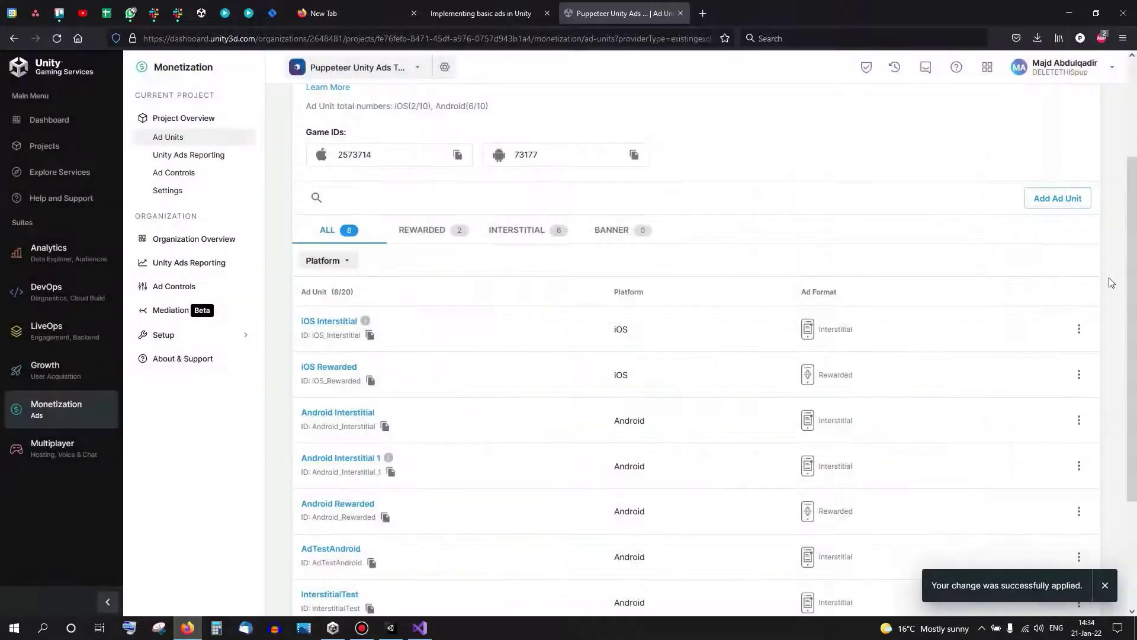
pyautogui.scroll(-3, 1132, 290)
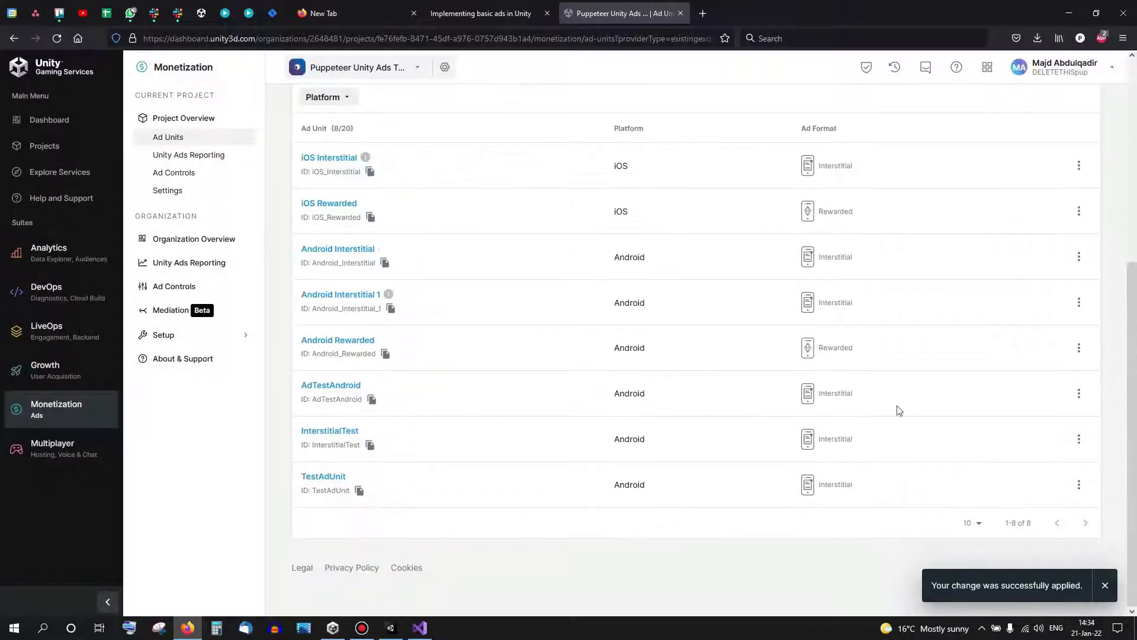
# Step: Copy the TestAdUnit ID and paste it into AdLoader's Android Ad Unit Id, replacing Interstitial_Android
pyautogui.click(359, 490)
pyautogui.click(1081, 7)
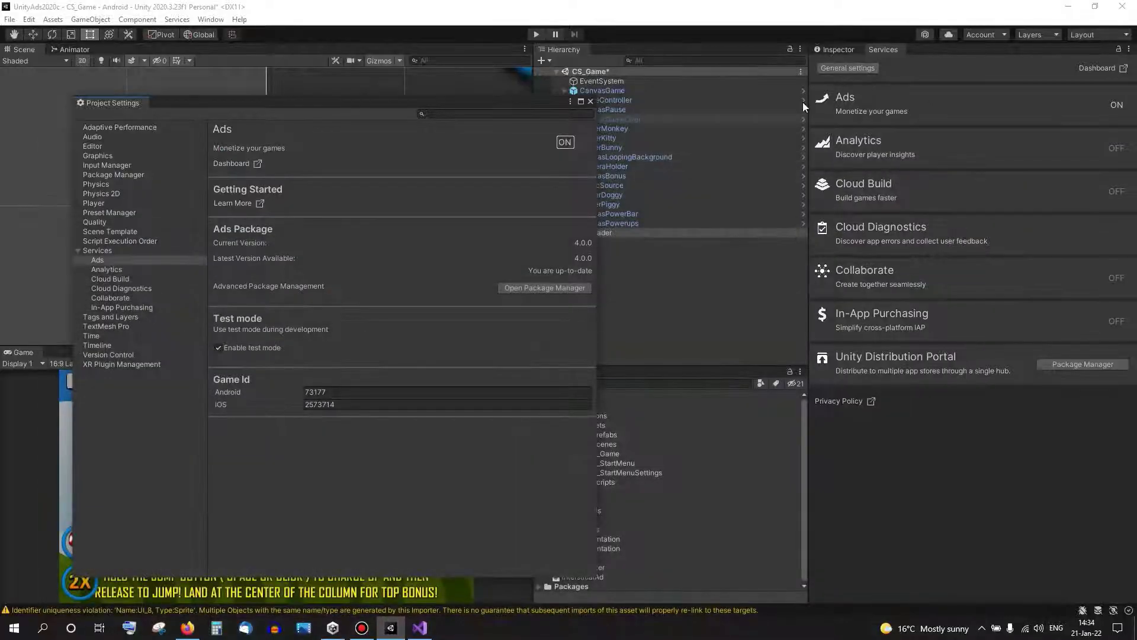
pyautogui.click(1014, 181)
pyautogui.hotkey('ctrl', 'a')
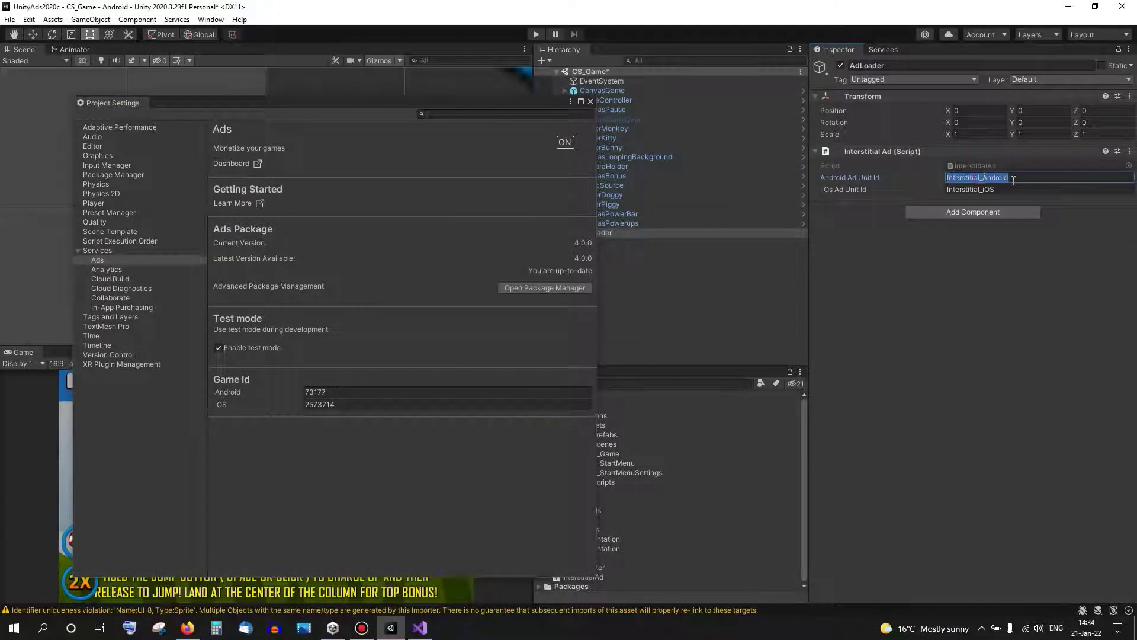
pyautogui.hotkey('ctrl', 'v')
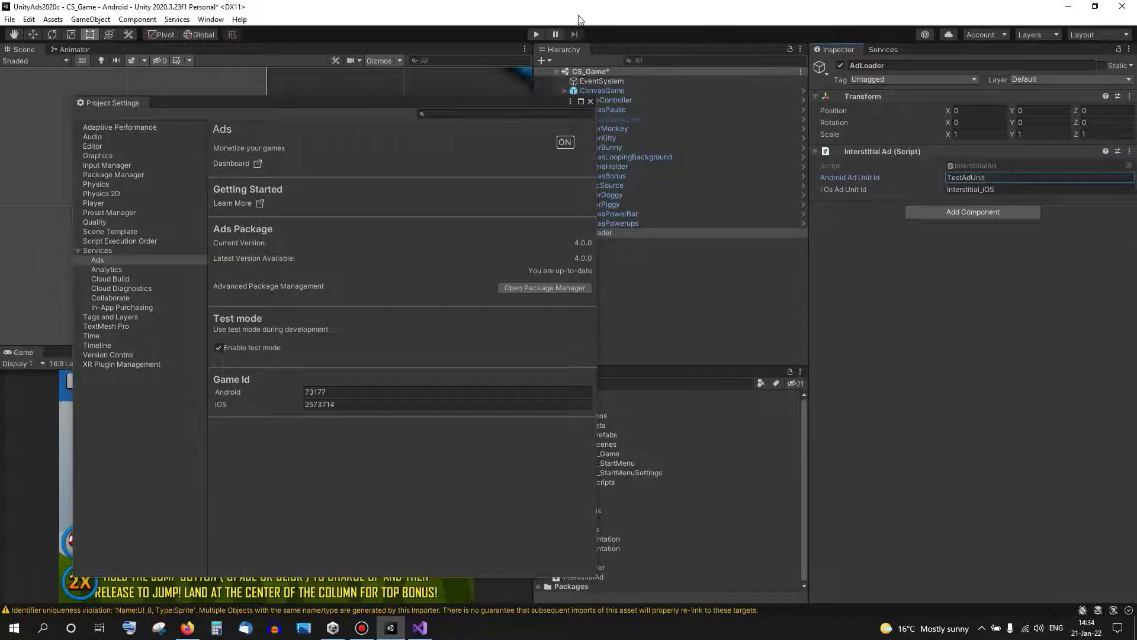
# Step: Close Project Settings, recheck AdLoader's ad unit IDs, and select GameController
pyautogui.click(591, 101)
pyautogui.click(609, 270)
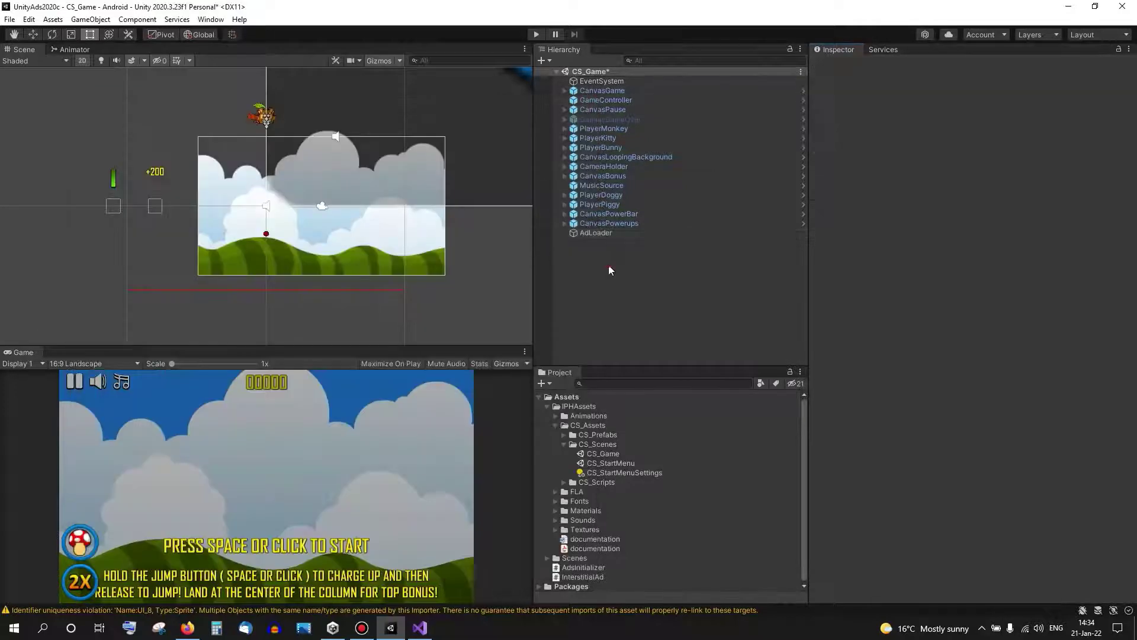
pyautogui.click(596, 234)
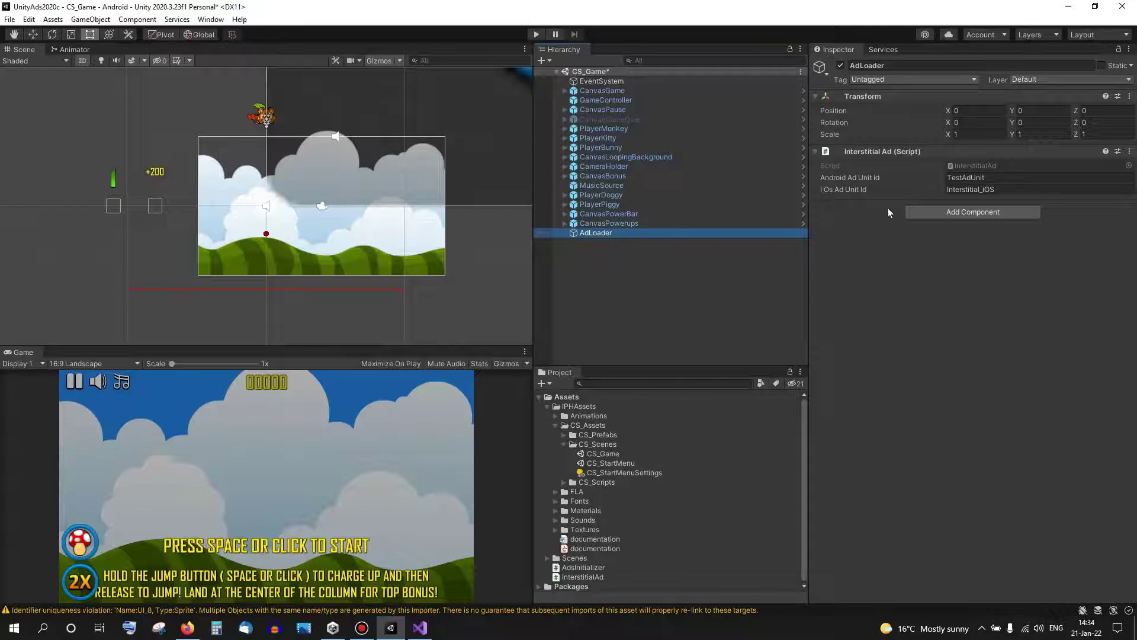
pyautogui.click(622, 101)
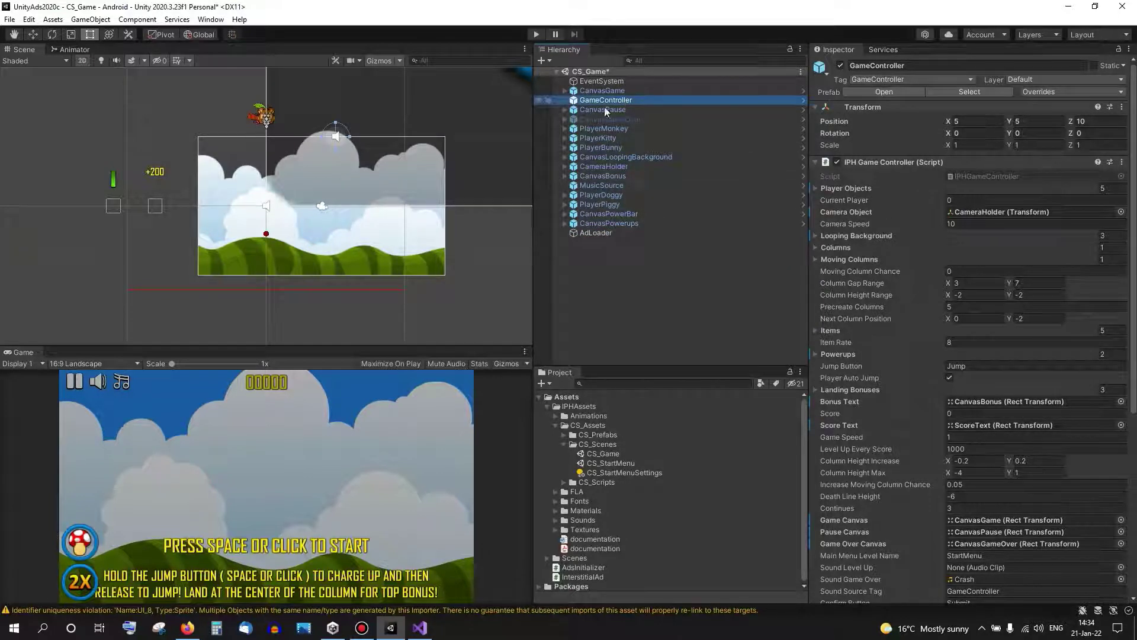
# Step: Open the IPH Game Controller script and declare 'public InterstitialAd adLoader;' at the top of the class
pyautogui.rightClick(888, 160)
pyautogui.click(914, 311)
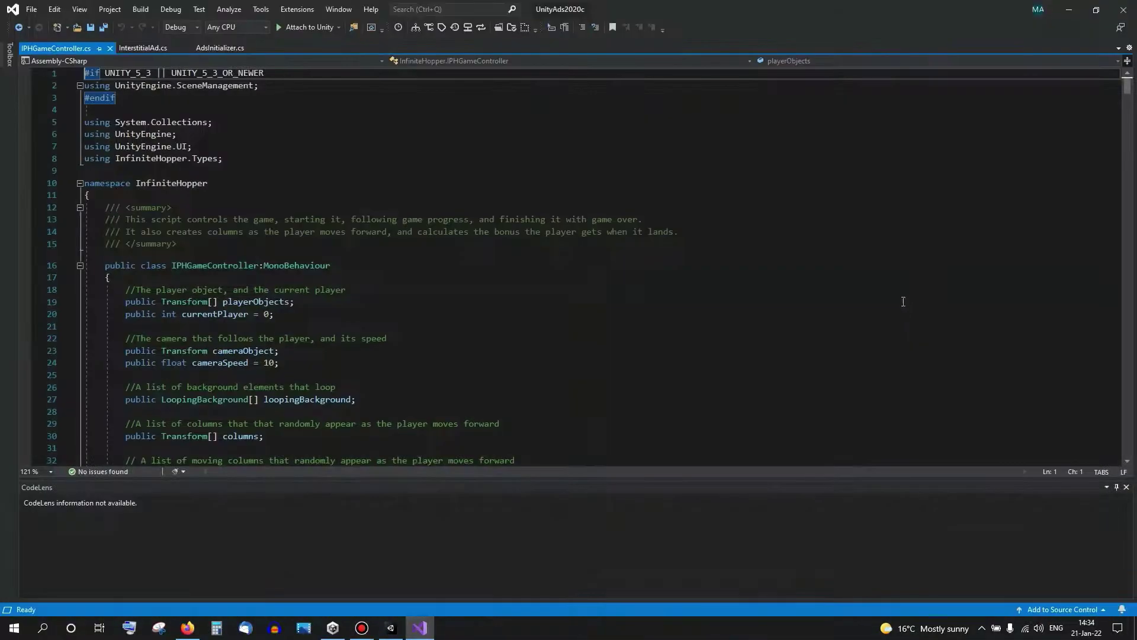
pyautogui.click(233, 283)
pyautogui.press('Return')
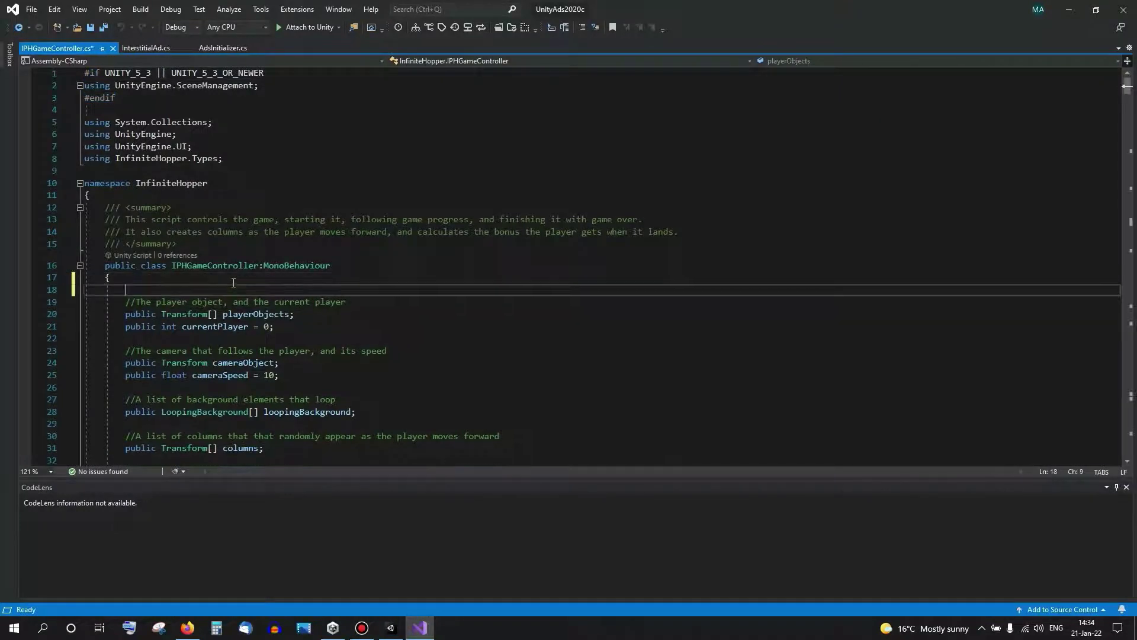
pyautogui.write('public ')
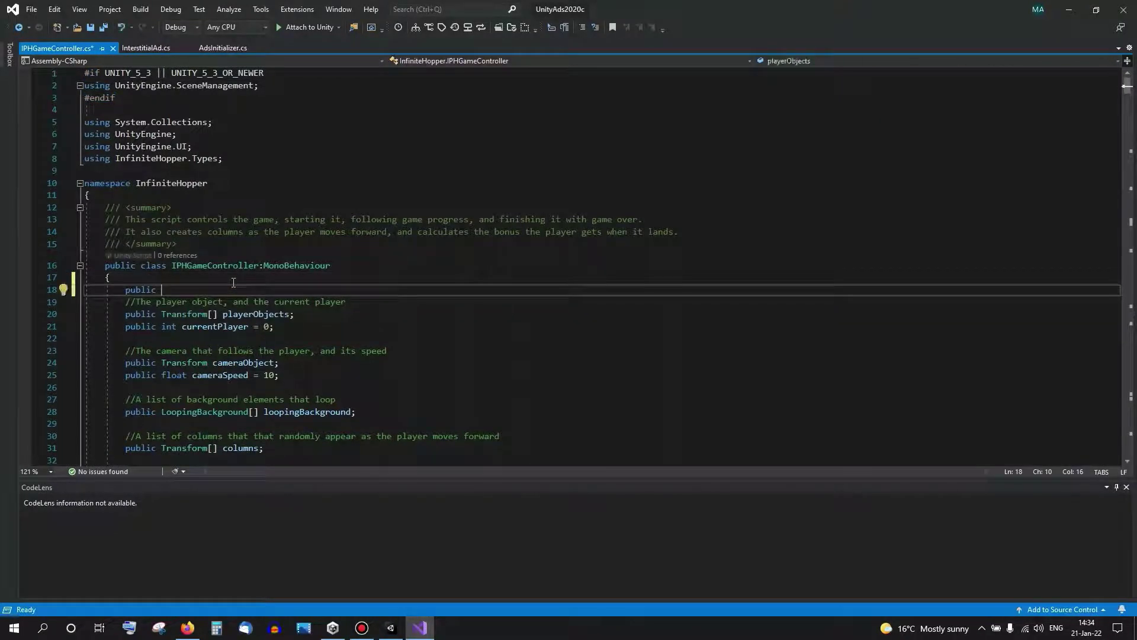
pyautogui.write('Ad')
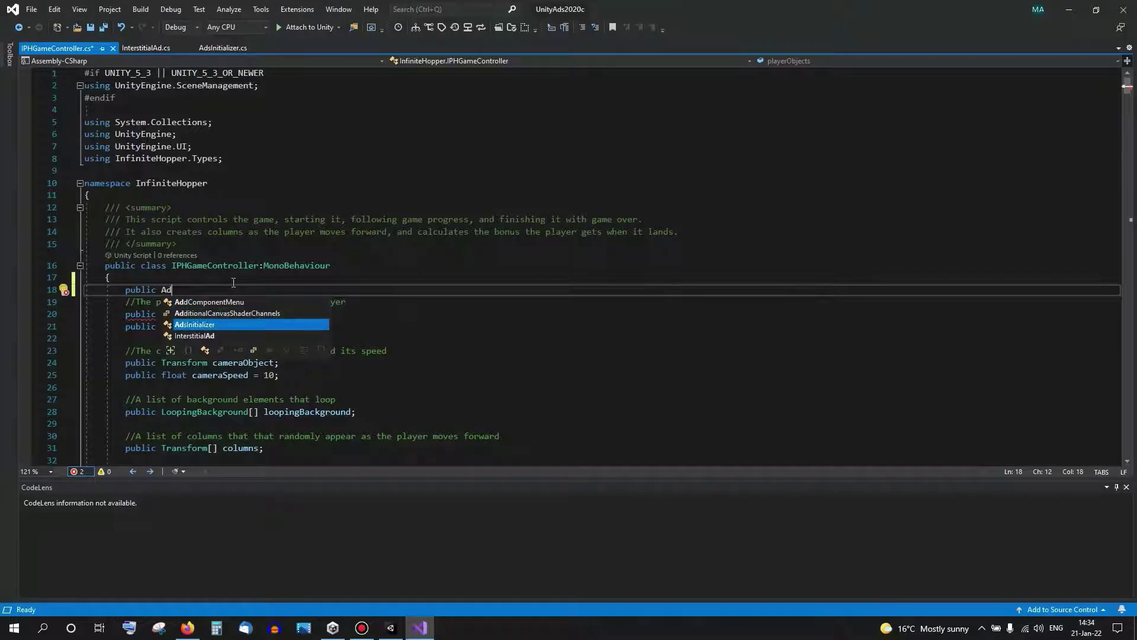
pyautogui.press('Down')
pyautogui.press('Tab')
pyautogui.write('a')
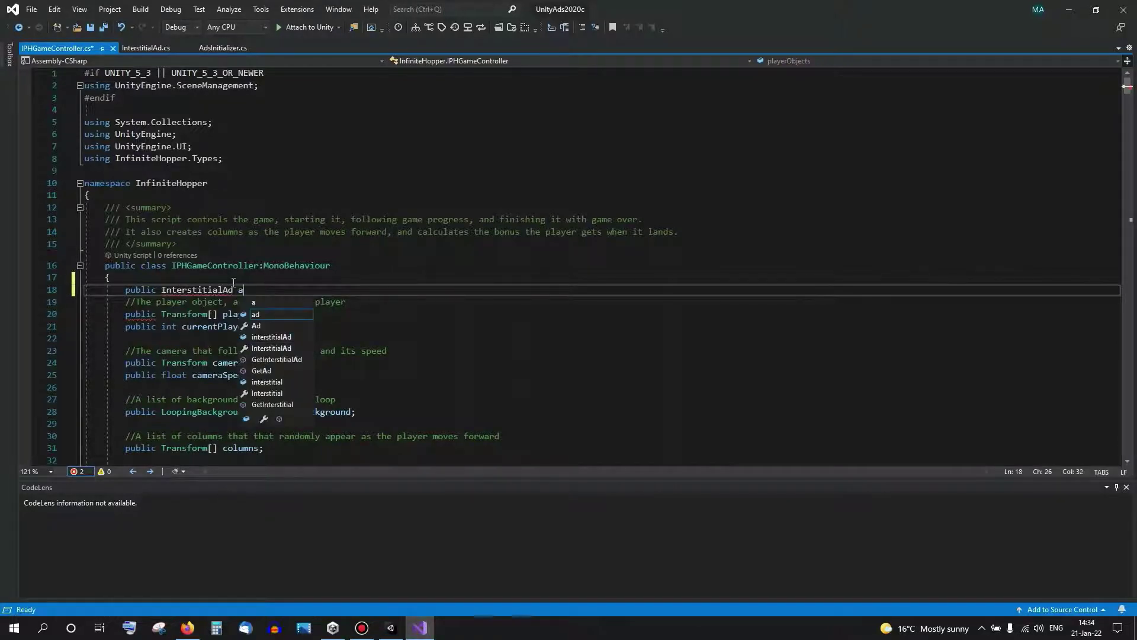
pyautogui.write('dLoader')
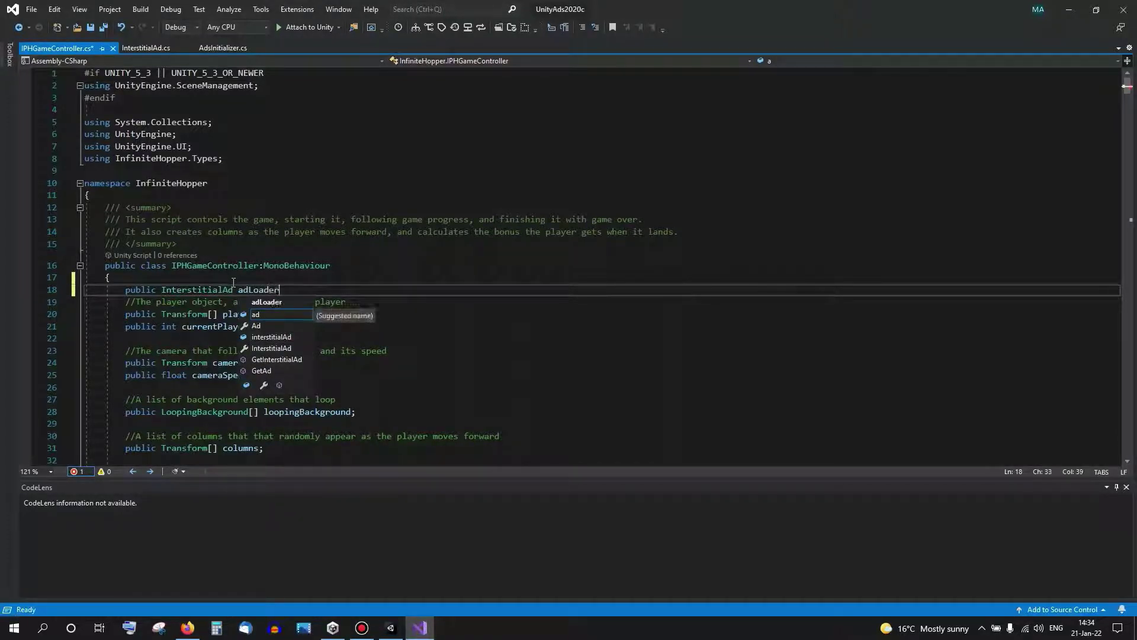
pyautogui.write(';')
pyautogui.press('Return')
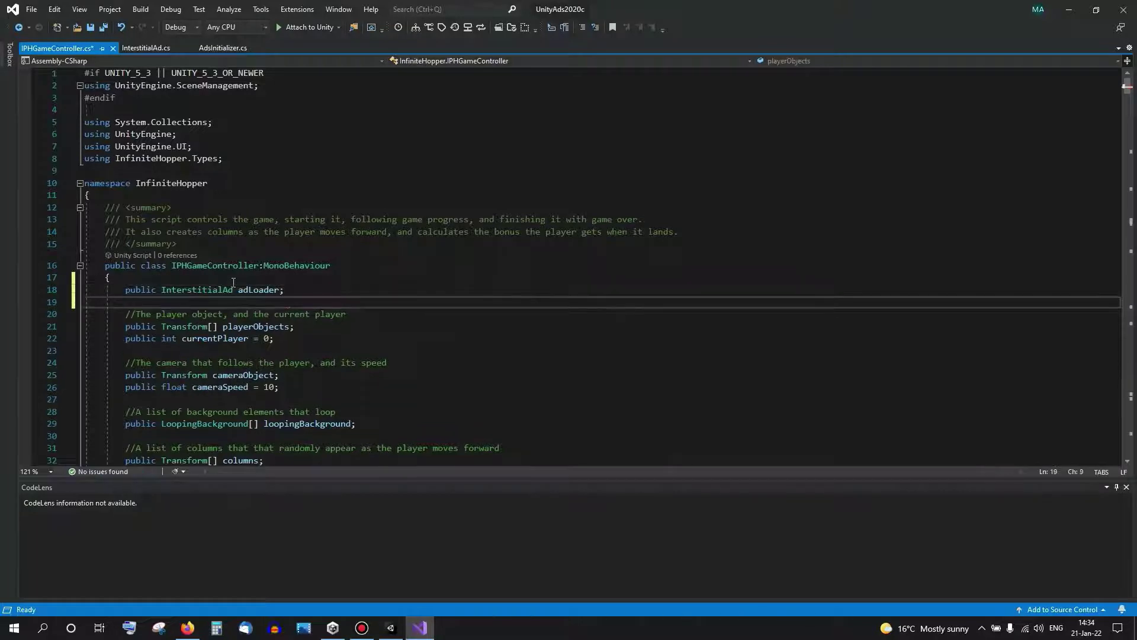
# Step: Search the script for 'gameover(' to find the GameOver coroutine
pyautogui.doubleClick(252, 289)
pyautogui.hotkey('ctrl', 'f')
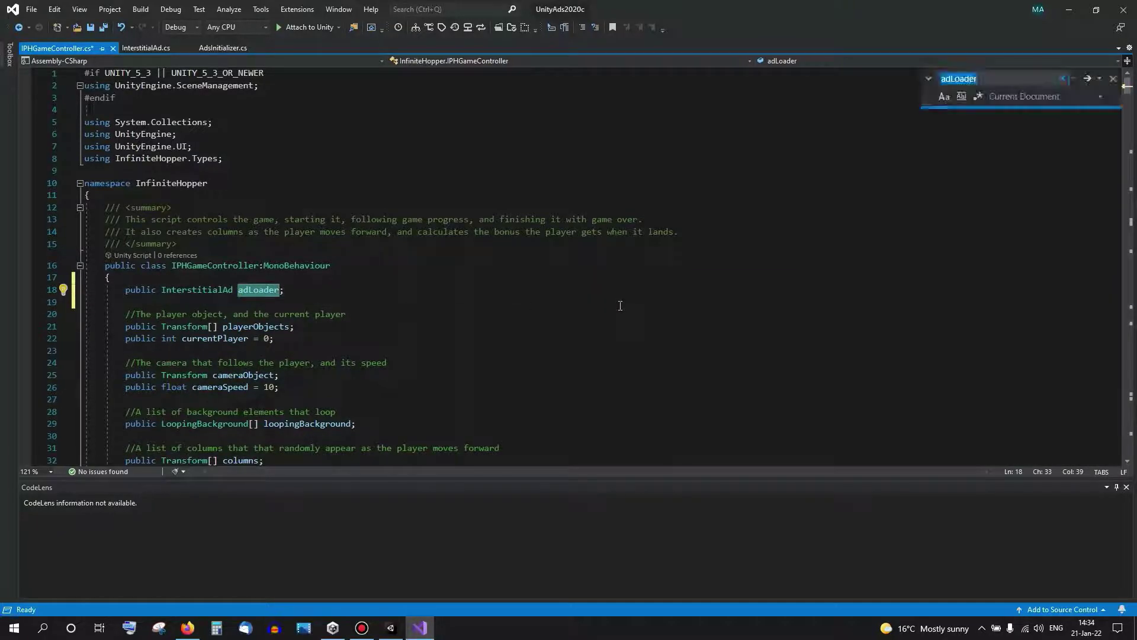
pyautogui.write('gameover(')
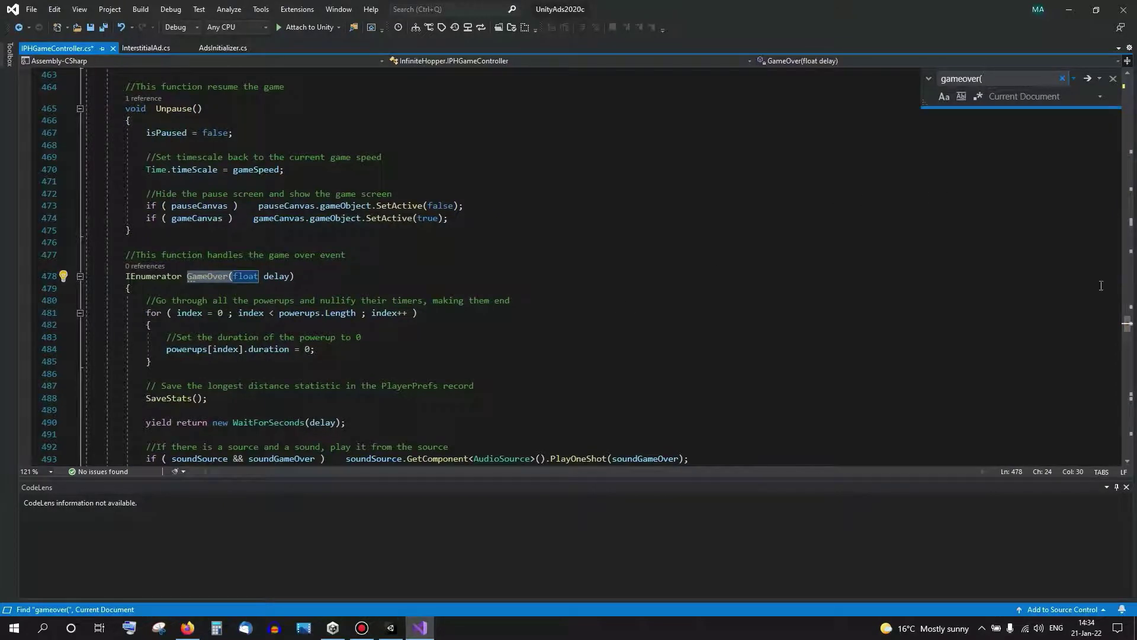
# Step: Add a new line after the gameOverCanvas block in the GameOver coroutine
pyautogui.scroll(-5, 605, 349)
pyautogui.scroll(-4, 606, 349)
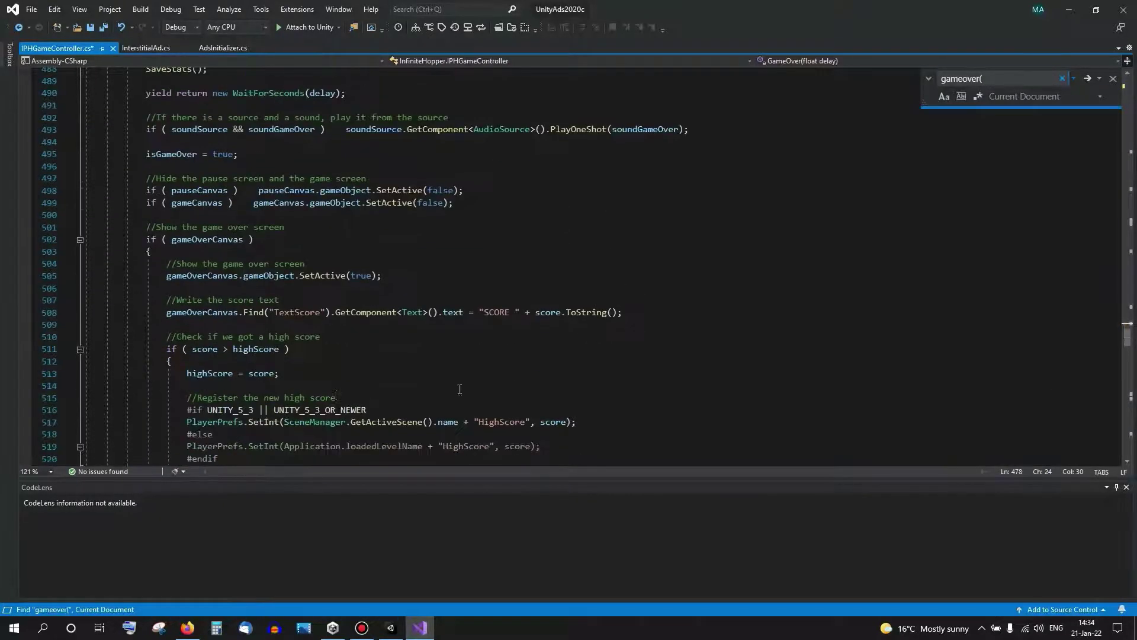
pyautogui.click(332, 396)
pyautogui.press('Down')
pyautogui.press('Down')
pyautogui.press('Down')
pyautogui.press('Down')
pyautogui.press('Down')
pyautogui.press('Down')
pyautogui.press('Down')
pyautogui.press('Down')
pyautogui.press('Down')
pyautogui.press('Down')
pyautogui.press('Down')
pyautogui.press('Down')
pyautogui.press('Down')
pyautogui.press('Down')
pyautogui.press('Down')
pyautogui.press('Down')
pyautogui.press('Down')
pyautogui.press('Down')
pyautogui.press('Down')
pyautogui.press('Down')
pyautogui.press('Down')
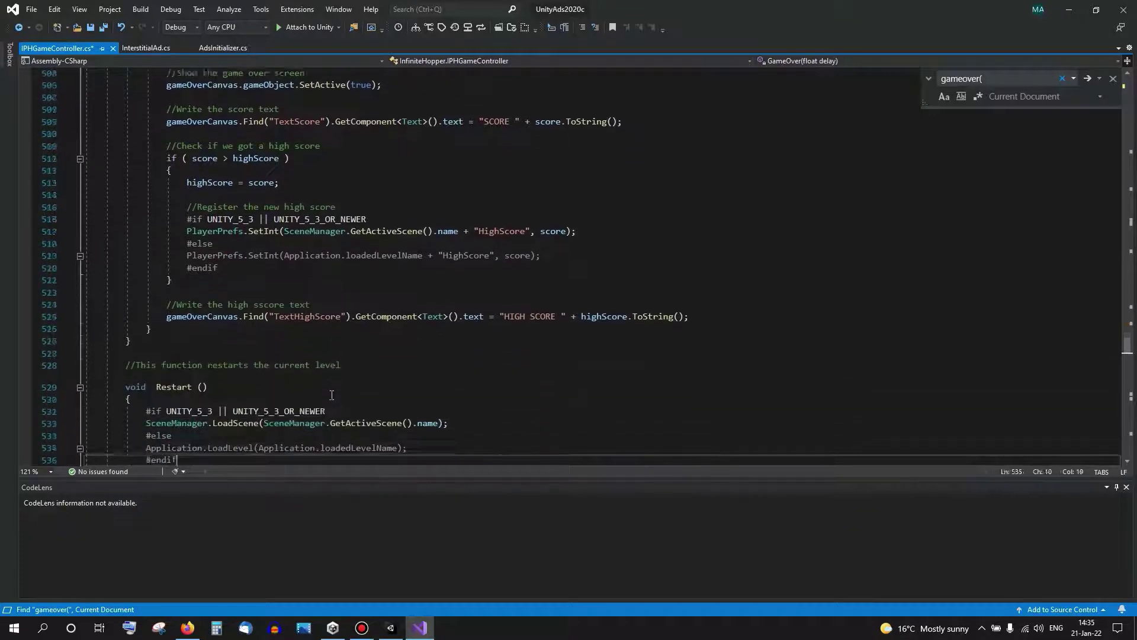
pyautogui.press('Up')
pyautogui.press('Up')
pyautogui.press('Up')
pyautogui.press('Up')
pyautogui.press('Up')
pyautogui.press('Up')
pyautogui.press('Up')
pyautogui.press('Up')
pyautogui.press('Up')
pyautogui.press('Up')
pyautogui.press('Up')
pyautogui.press('Up')
pyautogui.press('Up')
pyautogui.press('Up')
pyautogui.press('Up')
pyautogui.press('Up')
pyautogui.press('Up')
pyautogui.press('Up')
pyautogui.press('Up')
pyautogui.press('Up')
pyautogui.press('Up')
pyautogui.press('Up')
pyautogui.press('Up')
pyautogui.press('Up')
pyautogui.press('Up')
pyautogui.press('Up')
pyautogui.press('Up')
pyautogui.press('Up')
pyautogui.press('Up')
pyautogui.press('Up')
pyautogui.press('Up')
pyautogui.press('Up')
pyautogui.press('Up')
pyautogui.press('Up')
pyautogui.press('Up')
pyautogui.press('Up')
pyautogui.press('Up')
pyautogui.press('Up')
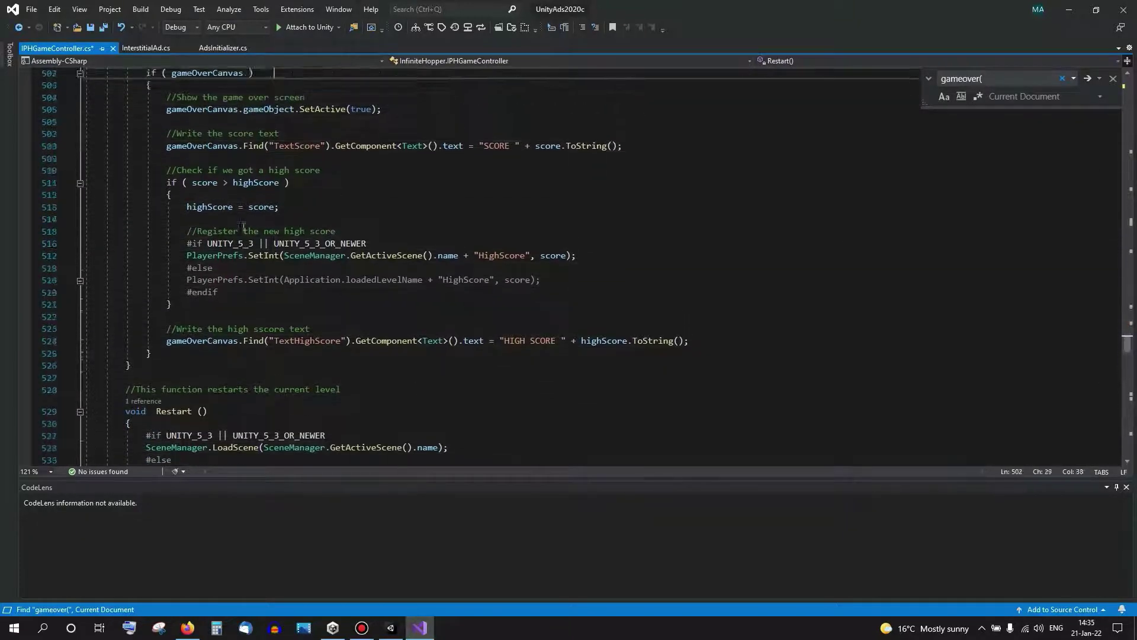
pyautogui.press('Down')
pyautogui.press('Down')
pyautogui.press('Down')
pyautogui.press('Down')
pyautogui.press('Down')
pyautogui.press('Down')
pyautogui.press('Down')
pyautogui.press('Down')
pyautogui.press('Down')
pyautogui.press('Down')
pyautogui.press('Down')
pyautogui.press('Down')
pyautogui.press('Down')
pyautogui.press('Down')
pyautogui.press('Down')
pyautogui.press('Down')
pyautogui.press('Down')
pyautogui.press('Down')
pyautogui.press('Down')
pyautogui.press('Down')
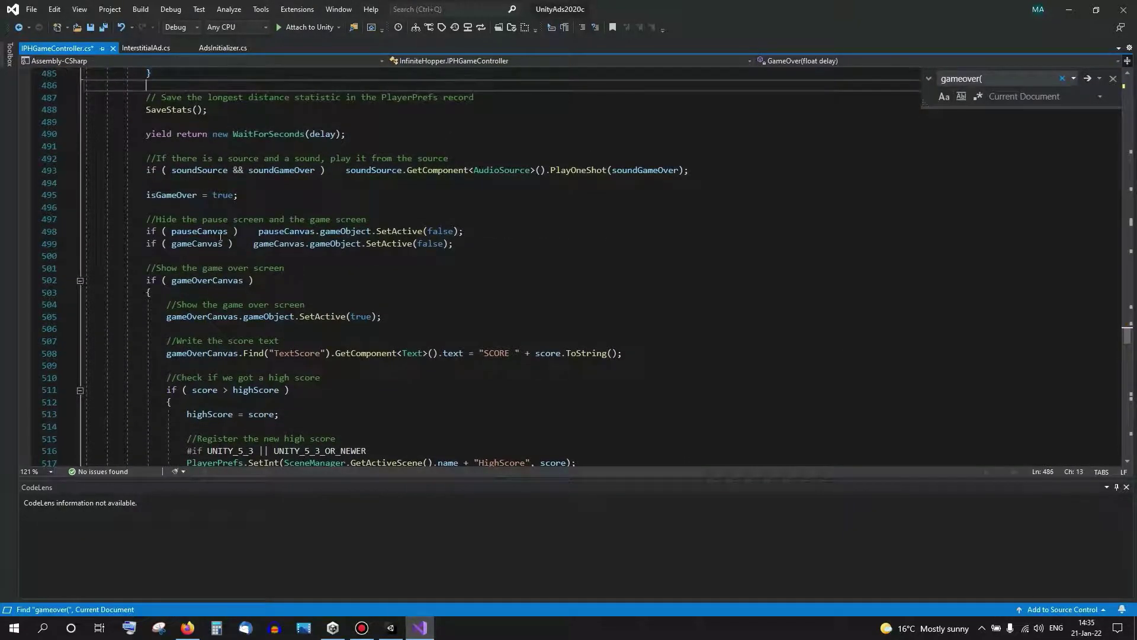
pyautogui.scroll(-2, 217, 236)
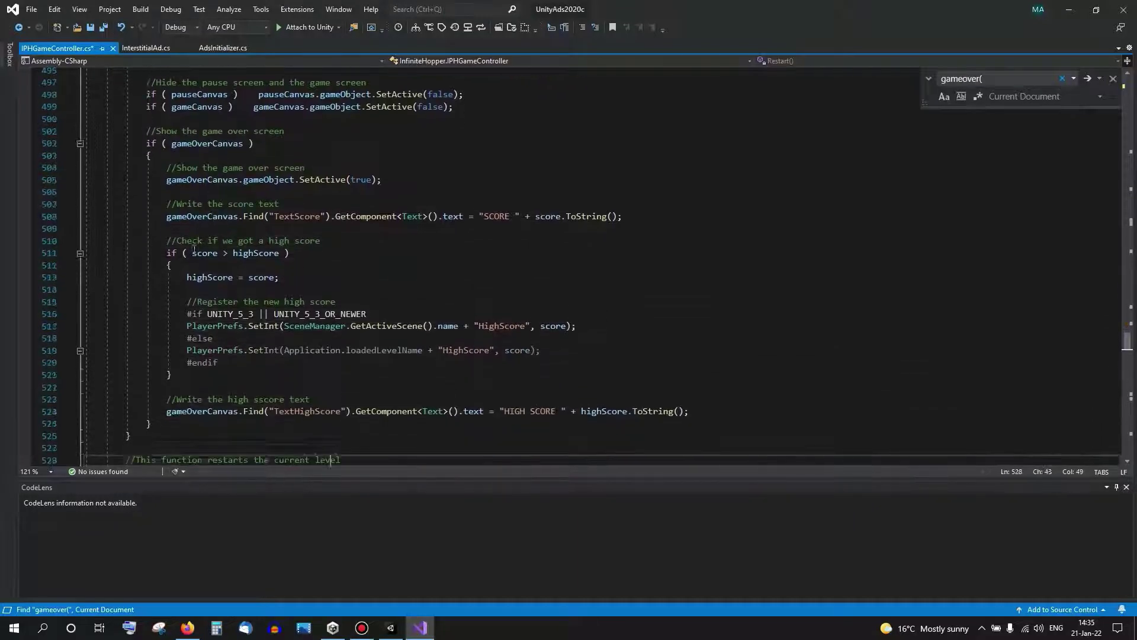
pyautogui.click(175, 403)
pyautogui.press('Return')
pyautogui.press('Return')
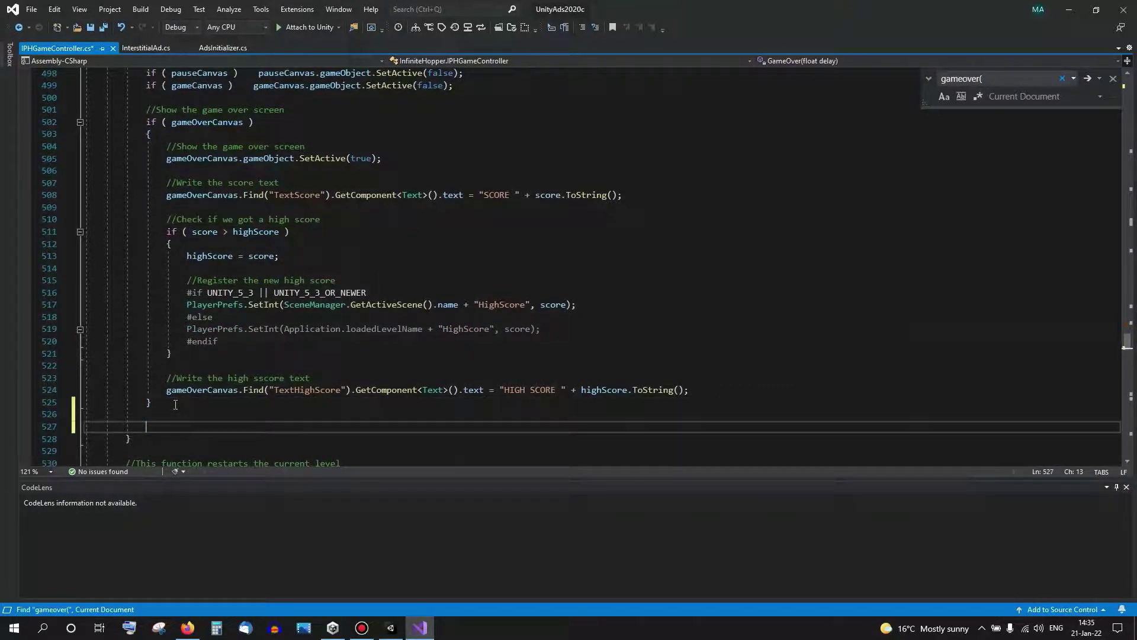
# Step: Write 'yield return new WaitForSeconds(2);' and 'adLoader.ShowAd();' there and save the script
pyautogui.write('yield ret')
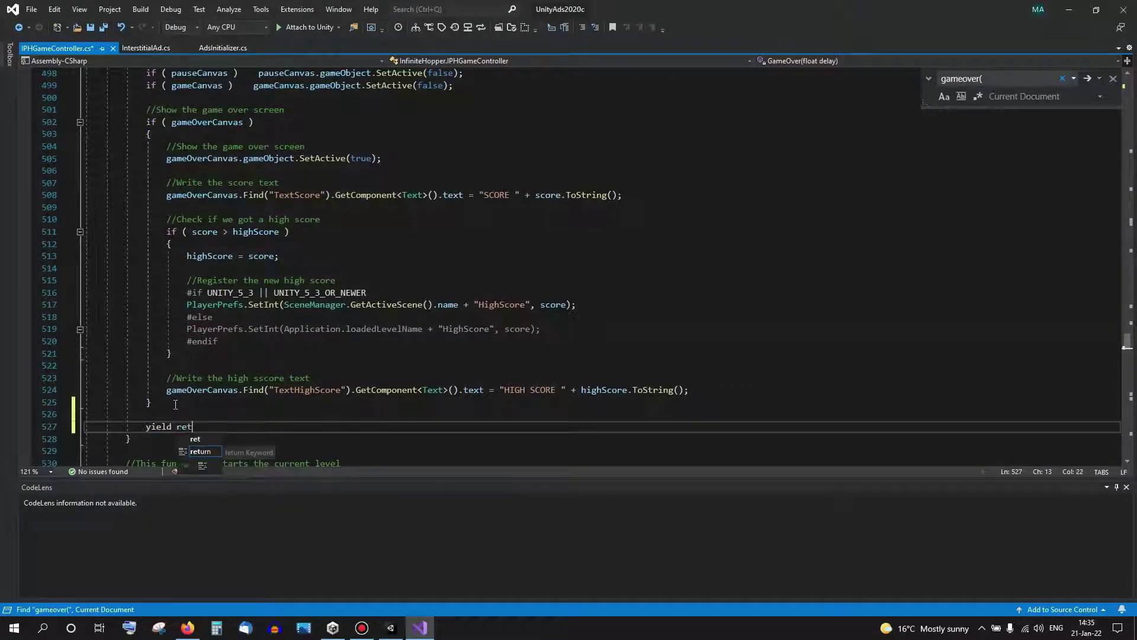
pyautogui.write('urn new Wait')
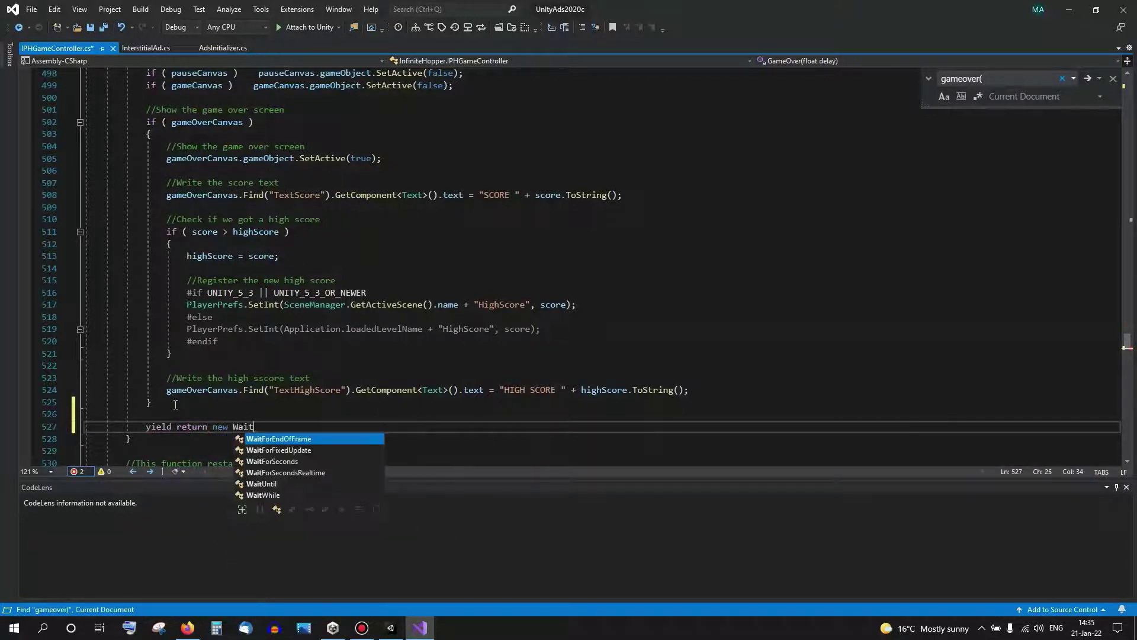
pyautogui.press('Down')
pyautogui.press('Down')
pyautogui.press('Tab')
pyautogui.write('(2)')
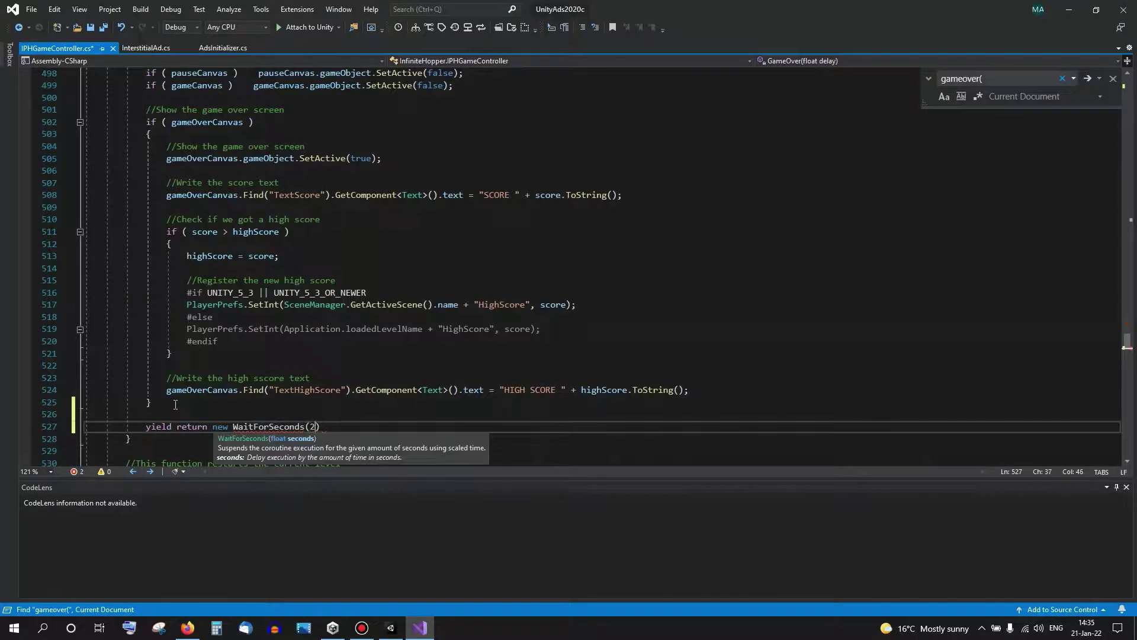
pyautogui.write(';')
pyautogui.press('Return')
pyautogui.press('Return')
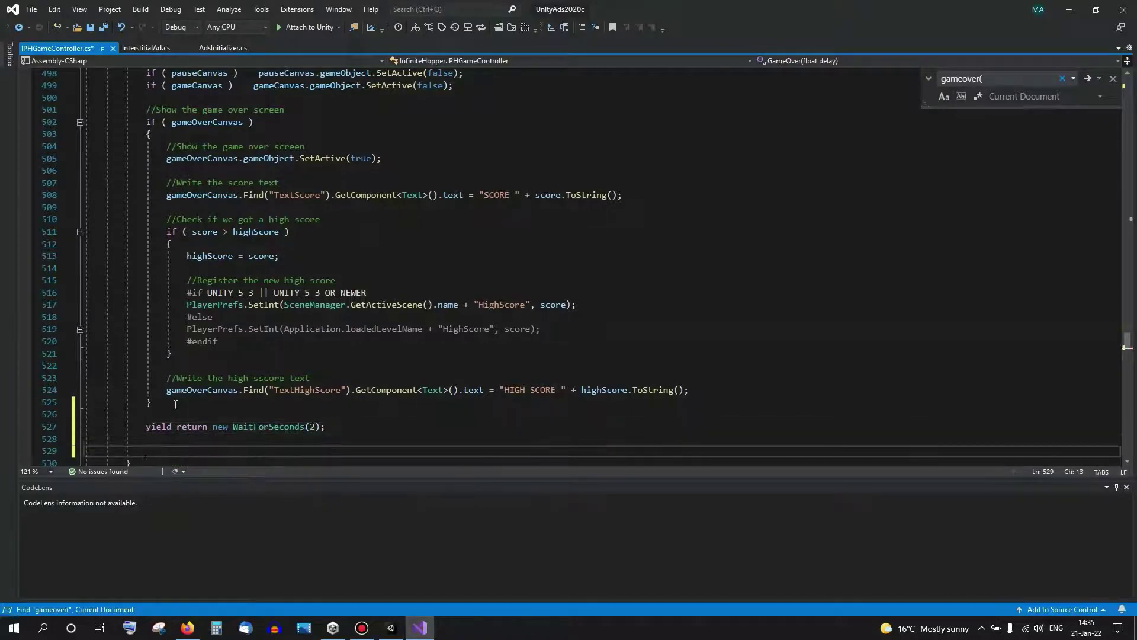
pyautogui.write('adLoader.Show')
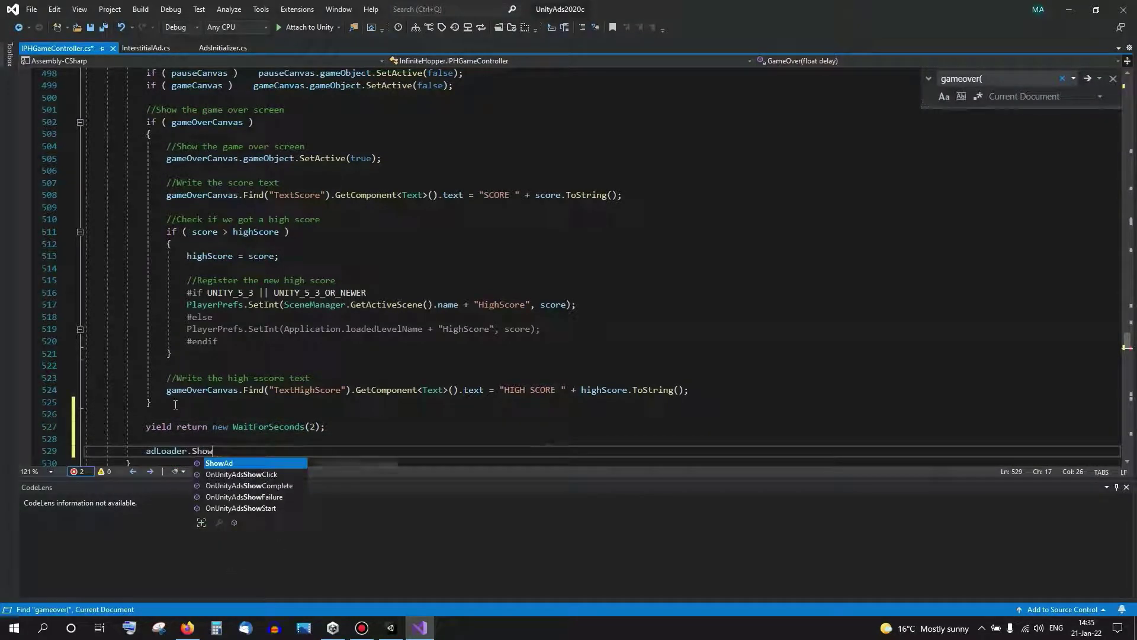
pyautogui.press('Tab')
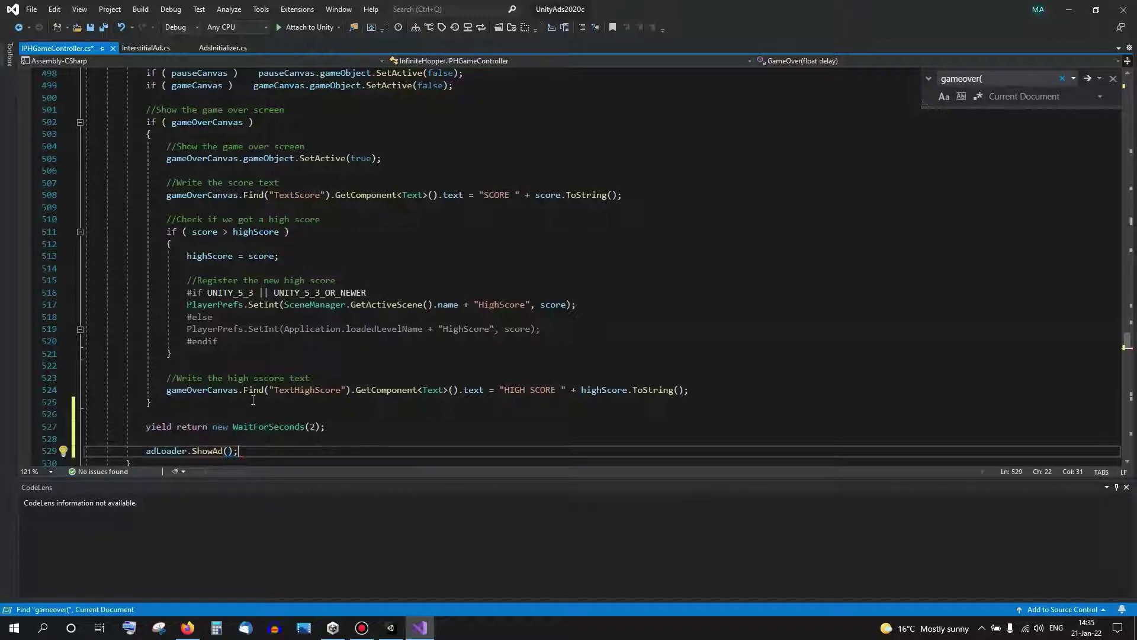
pyautogui.hotkey('ctrl', 's')
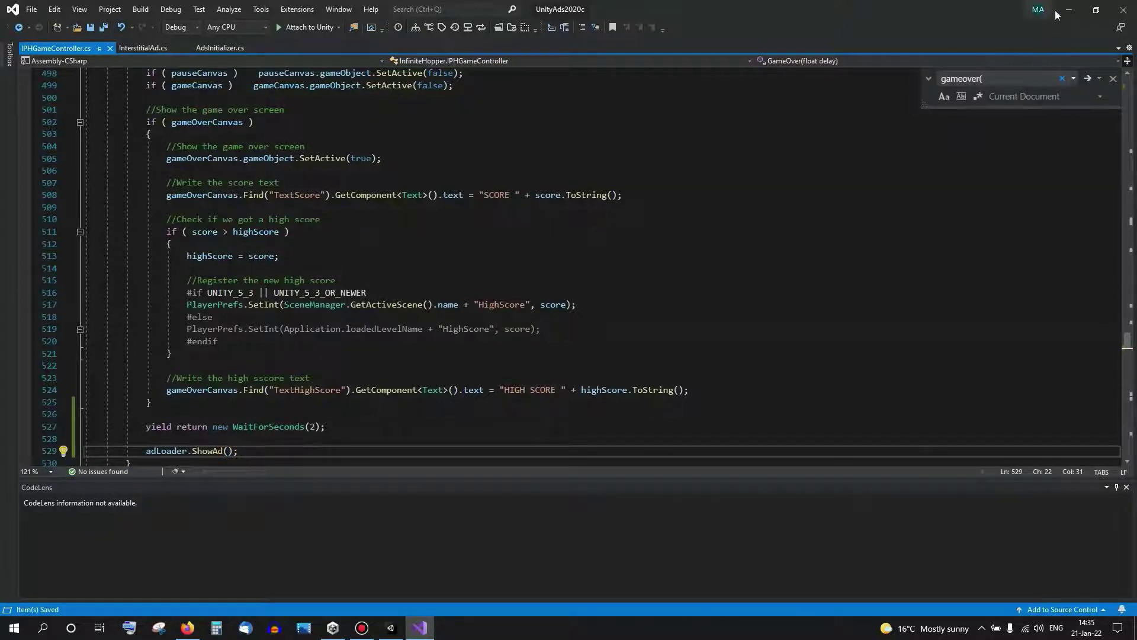
# Step: Drag AdLoader into GameController's Ad Loader field and save the CS_Game scene
pyautogui.click(1074, 8)
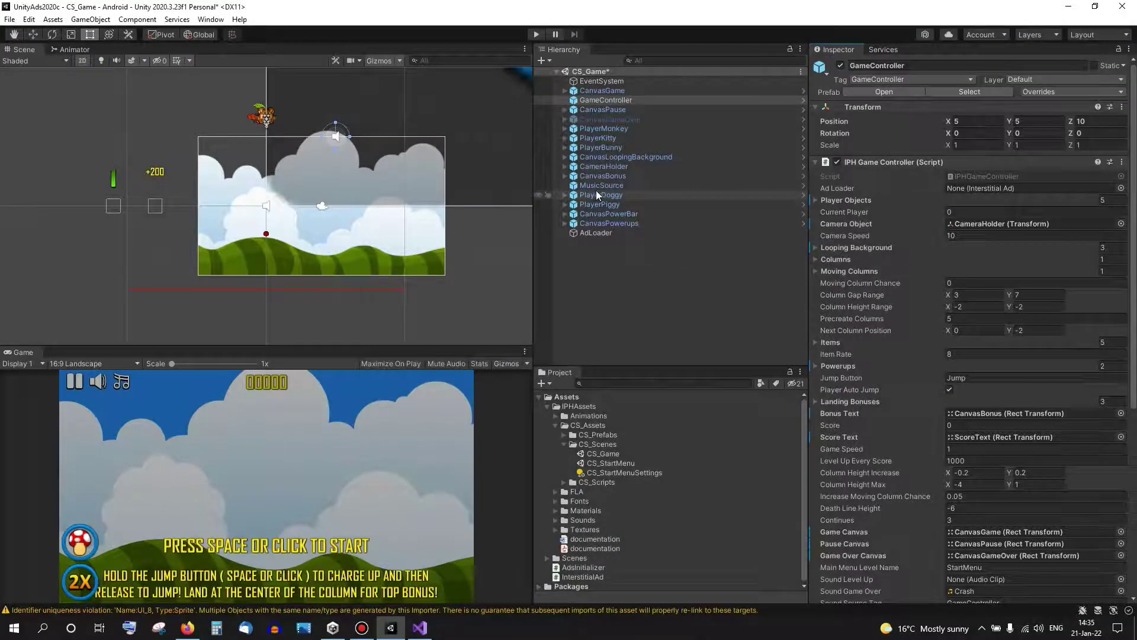
pyautogui.moveTo(850, 212); pyautogui.dragTo(979, 186)
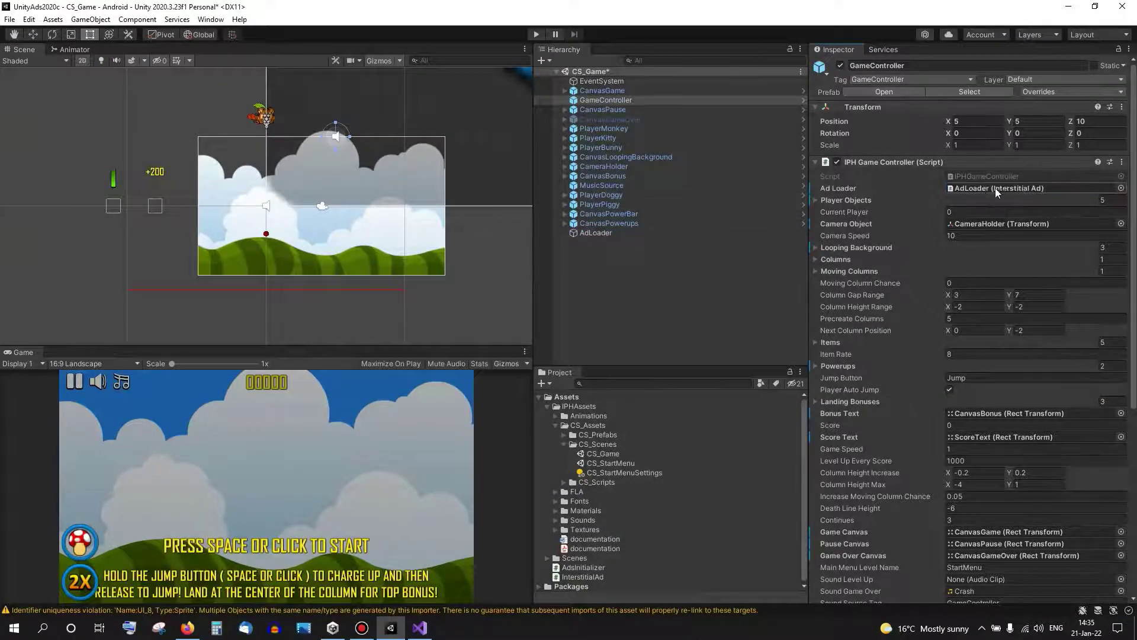
pyautogui.click(625, 260)
pyautogui.hotkey('ctrl', 's')
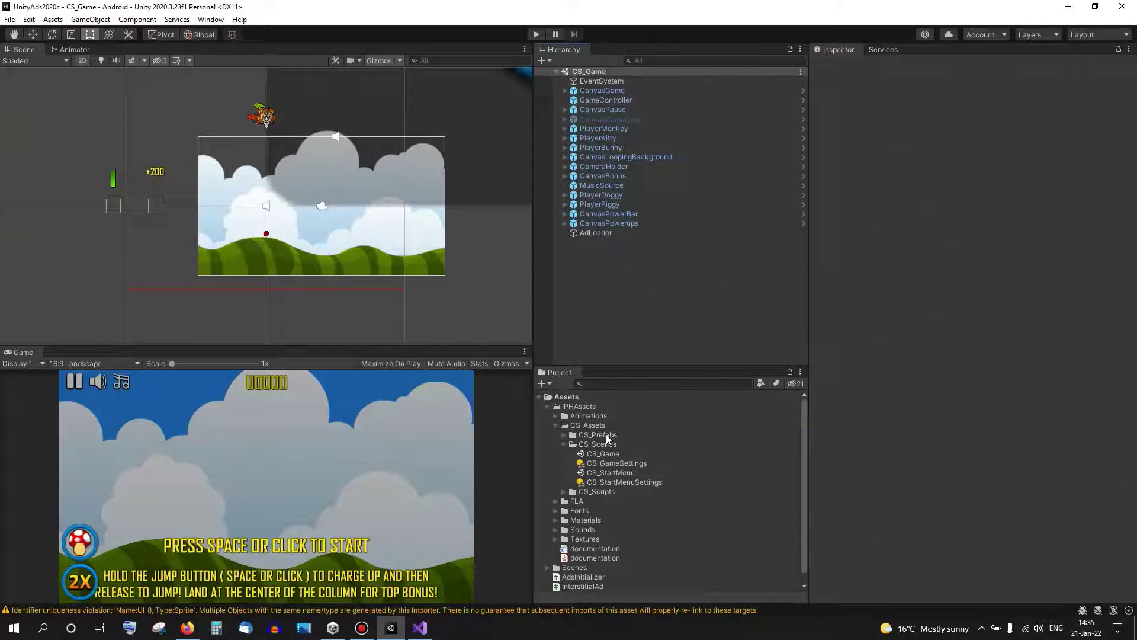
# Step: Open the CS_StartMenu scene, enter Play mode and start the game from the menu
pyautogui.doubleClick(614, 472)
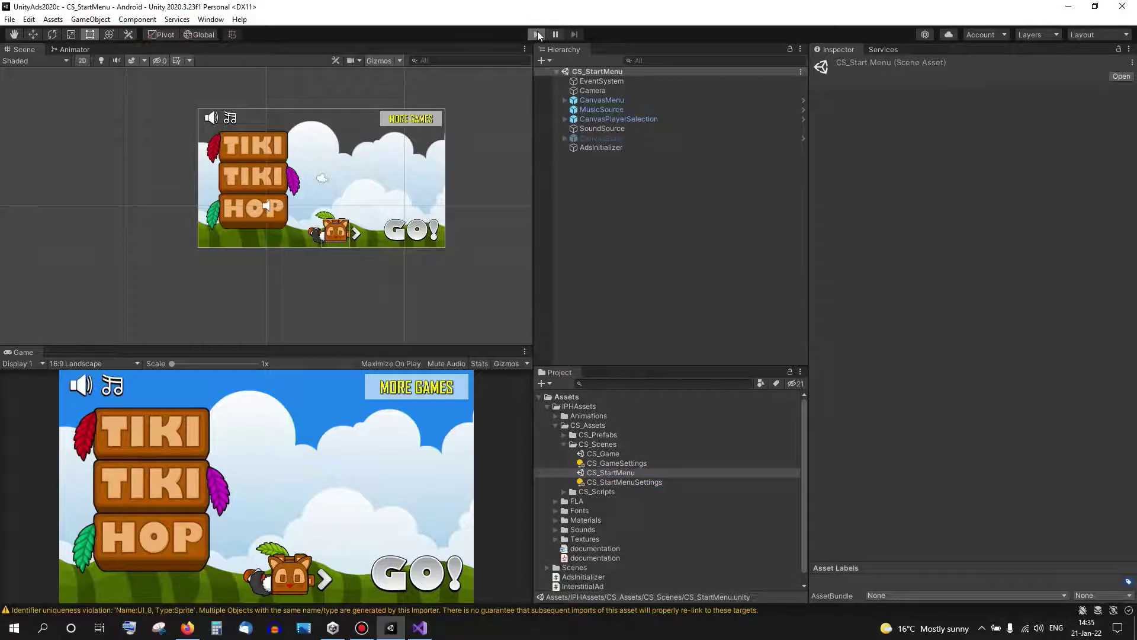
pyautogui.click(536, 34)
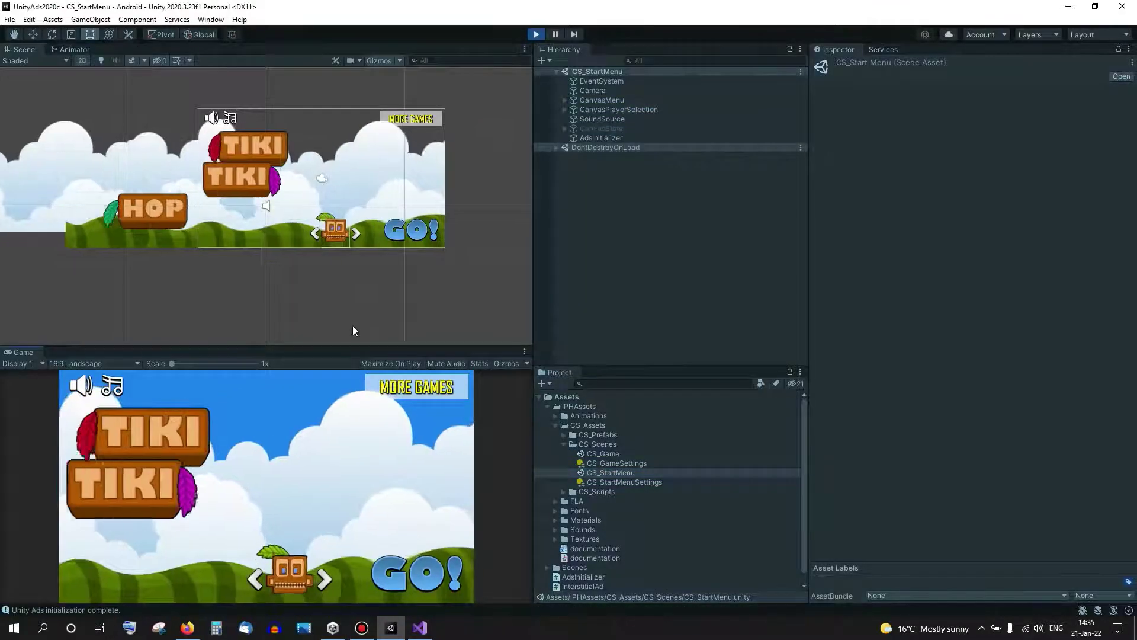
pyautogui.click(411, 571)
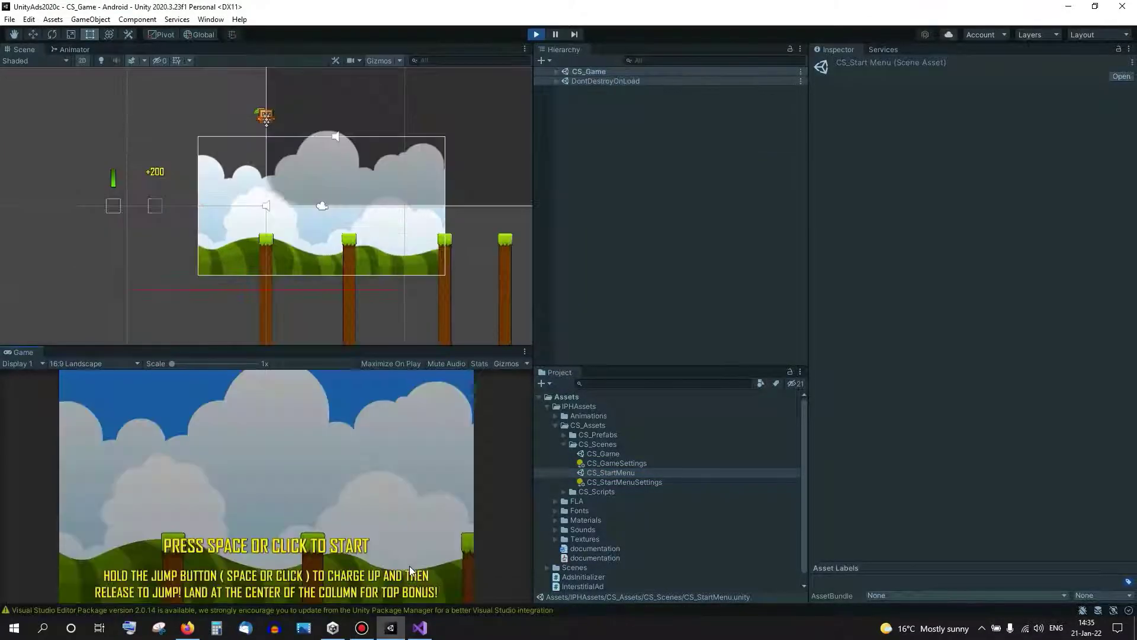
# Step: Play until game over, then close the test interstitial ad that appears
pyautogui.click(358, 548)
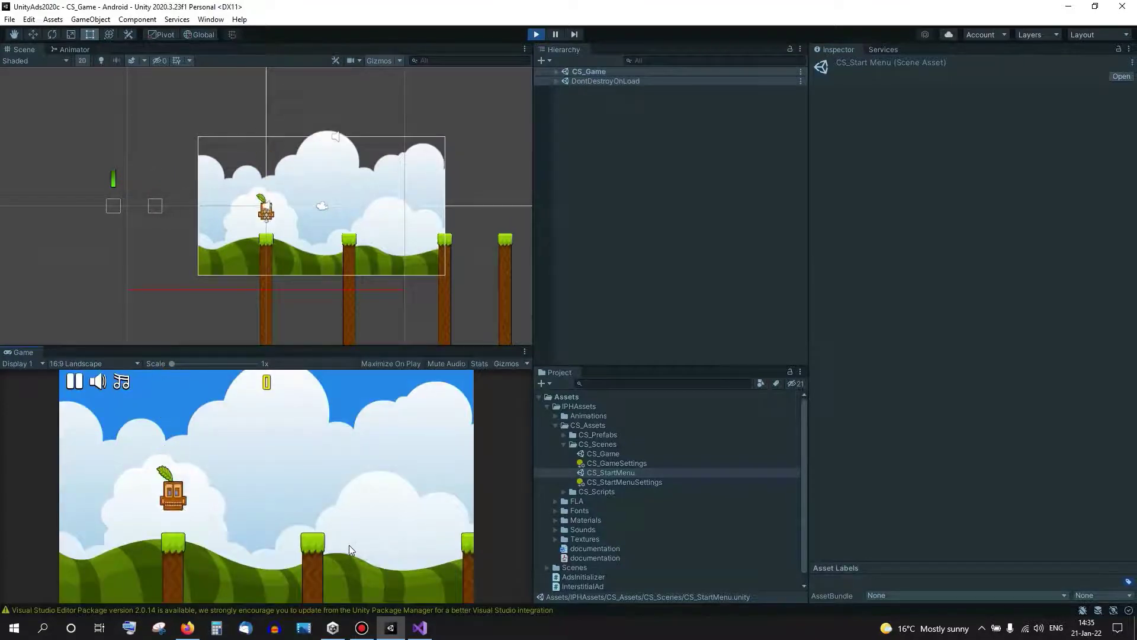
pyautogui.click(348, 552)
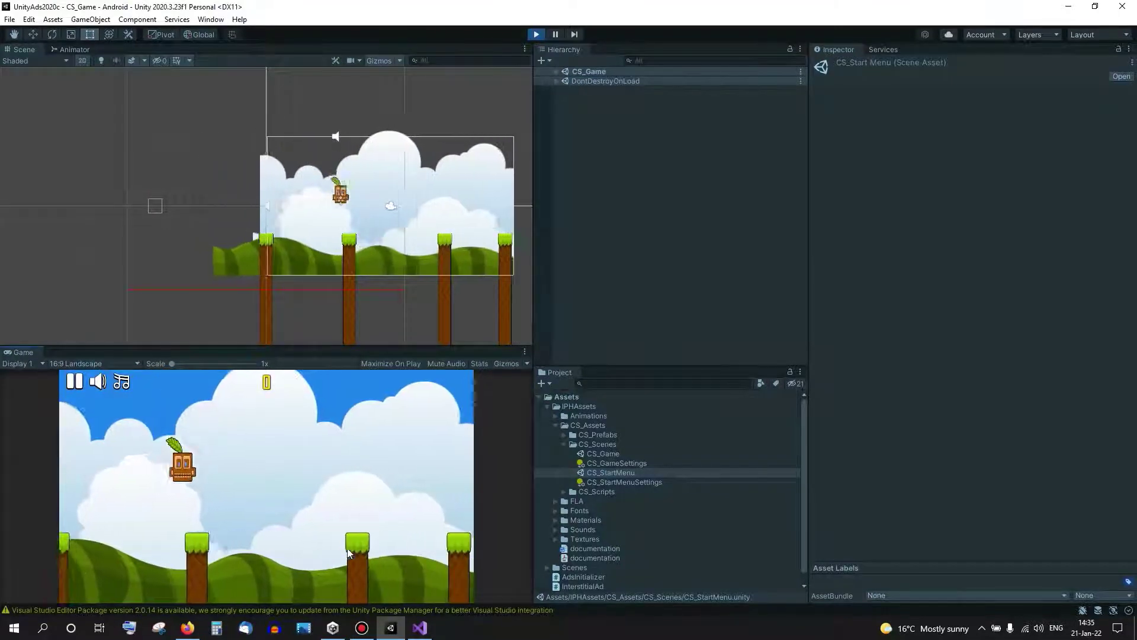
pyautogui.click(349, 553)
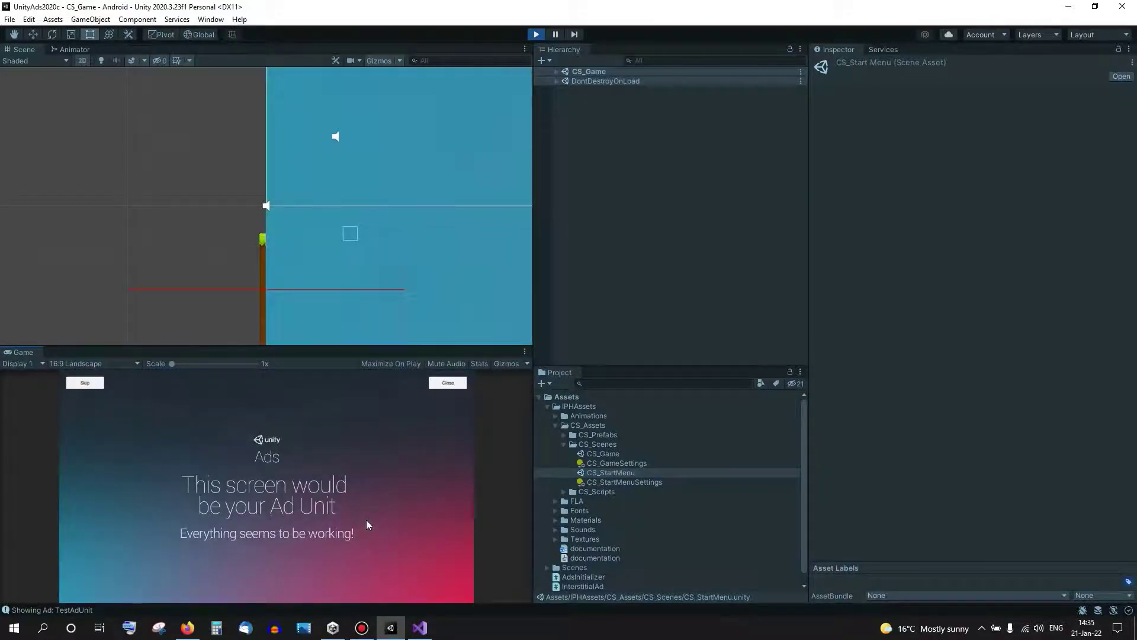
pyautogui.click(448, 384)
# Step: Exit Play mode, check AdsInitializer's Test Mode and the Ads service settings, then switch to Firefox
pyautogui.hotkey('ctrl', 'p')
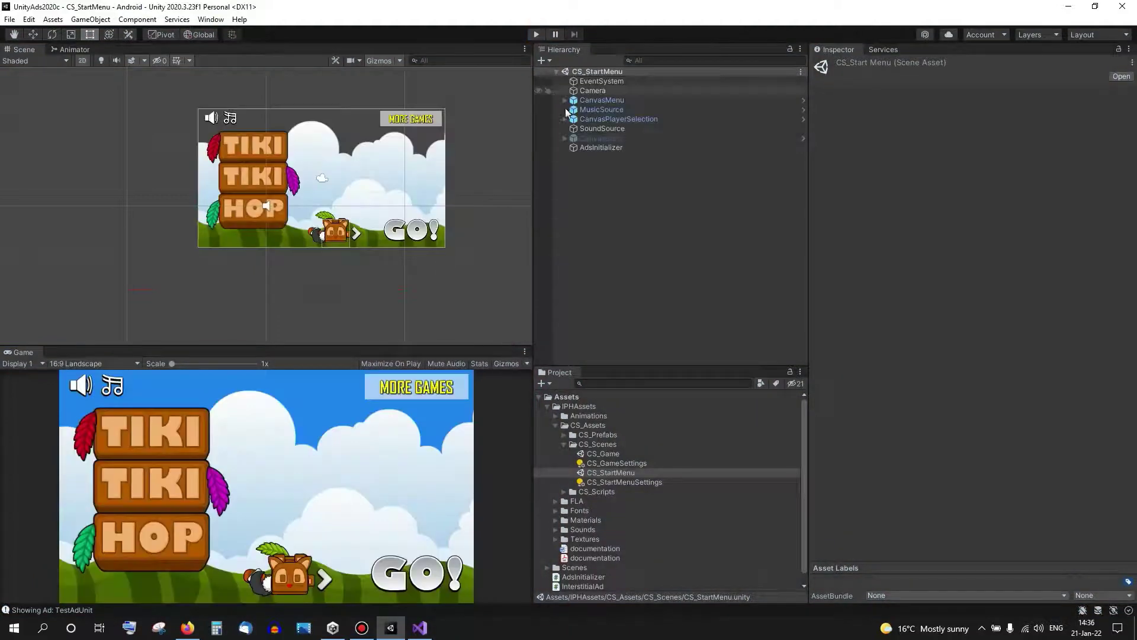
pyautogui.click(603, 147)
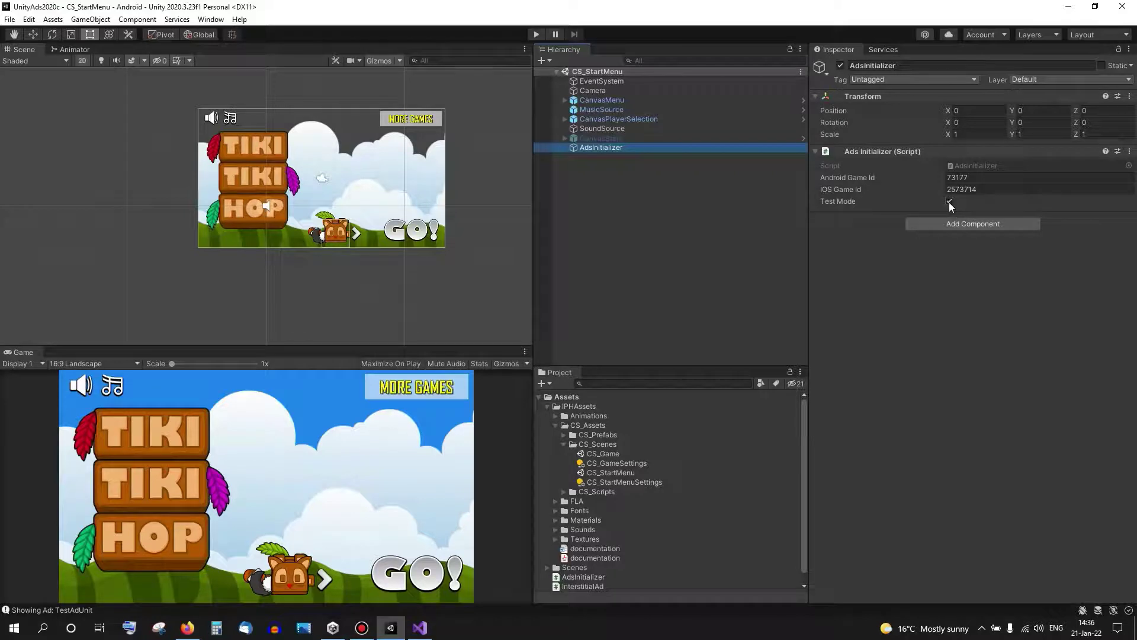
pyautogui.click(883, 50)
pyautogui.click(871, 113)
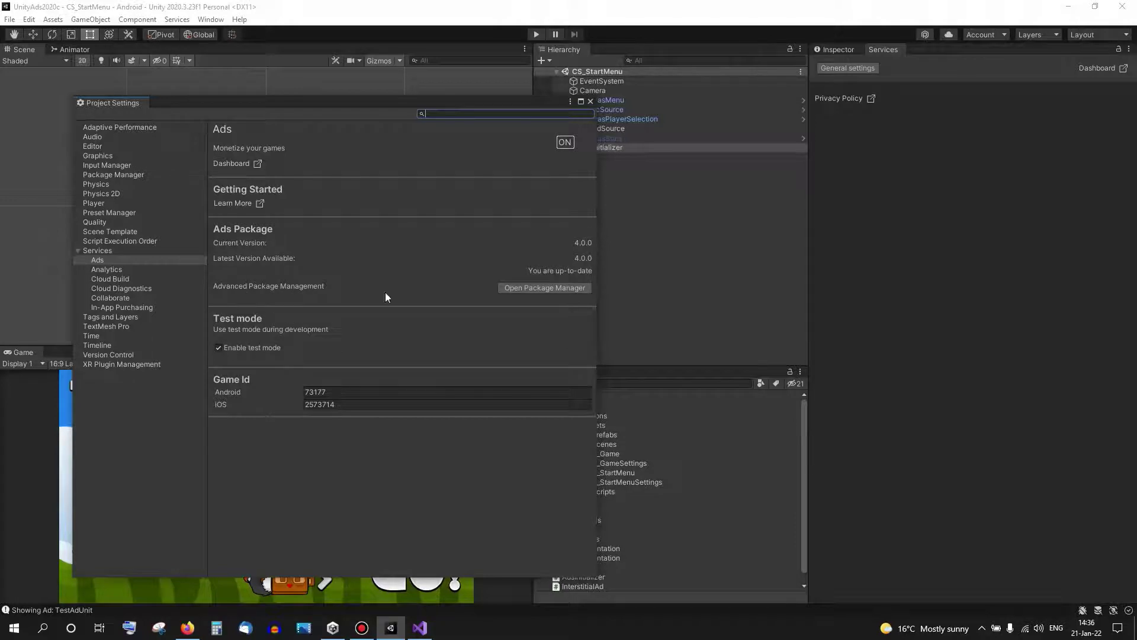
pyautogui.moveTo(441, 103); pyautogui.dragTo(470, 104)
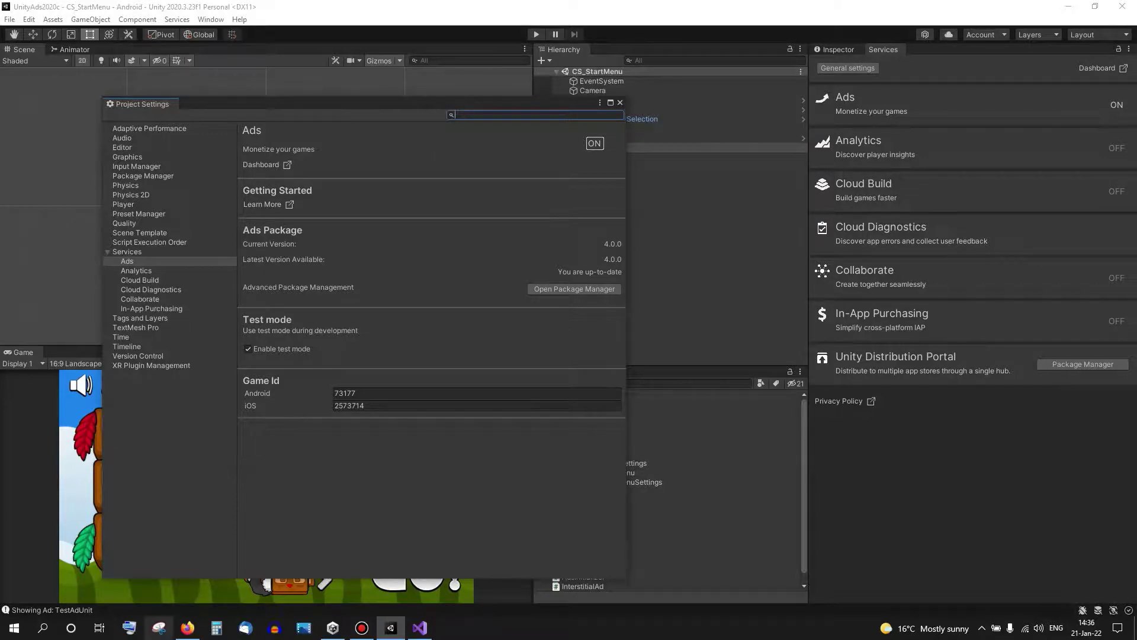
pyautogui.click(187, 628)
# Step: Go to the basic ads documentation tab and follow the link to the rewarded ads guide
pyautogui.click(502, 14)
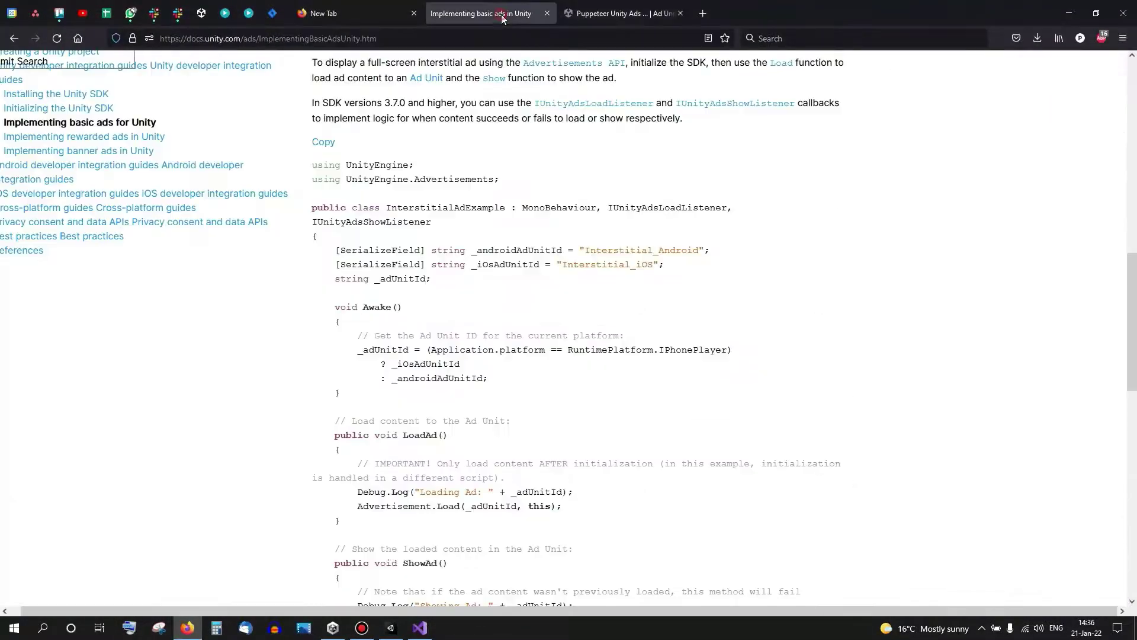
pyautogui.moveTo(1129, 285); pyautogui.dragTo(1131, 483)
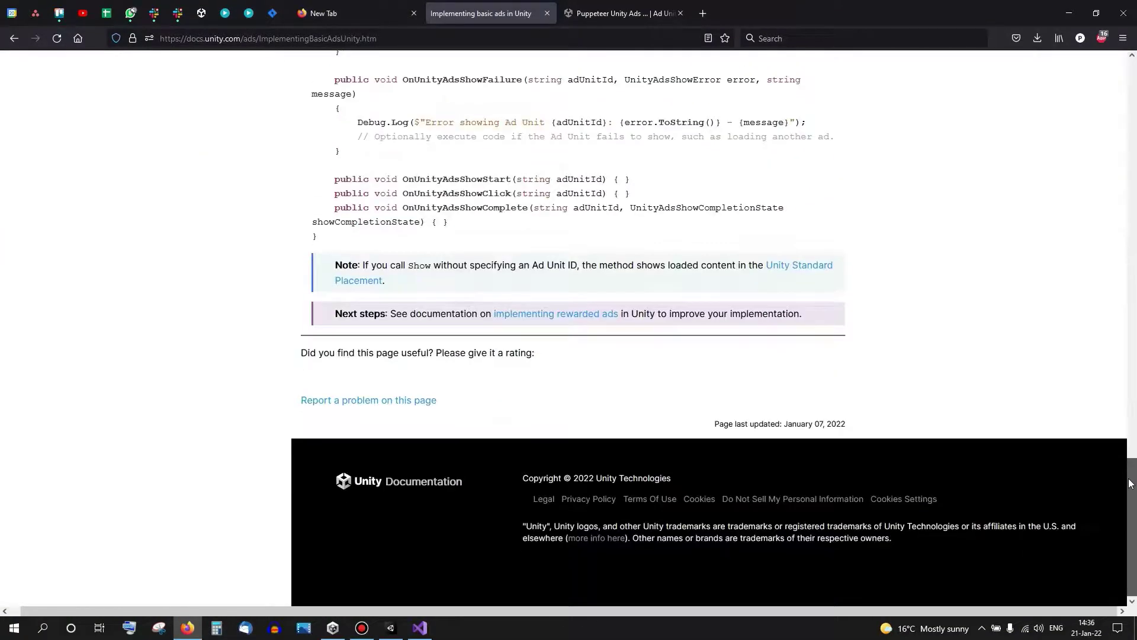
pyautogui.click(596, 317)
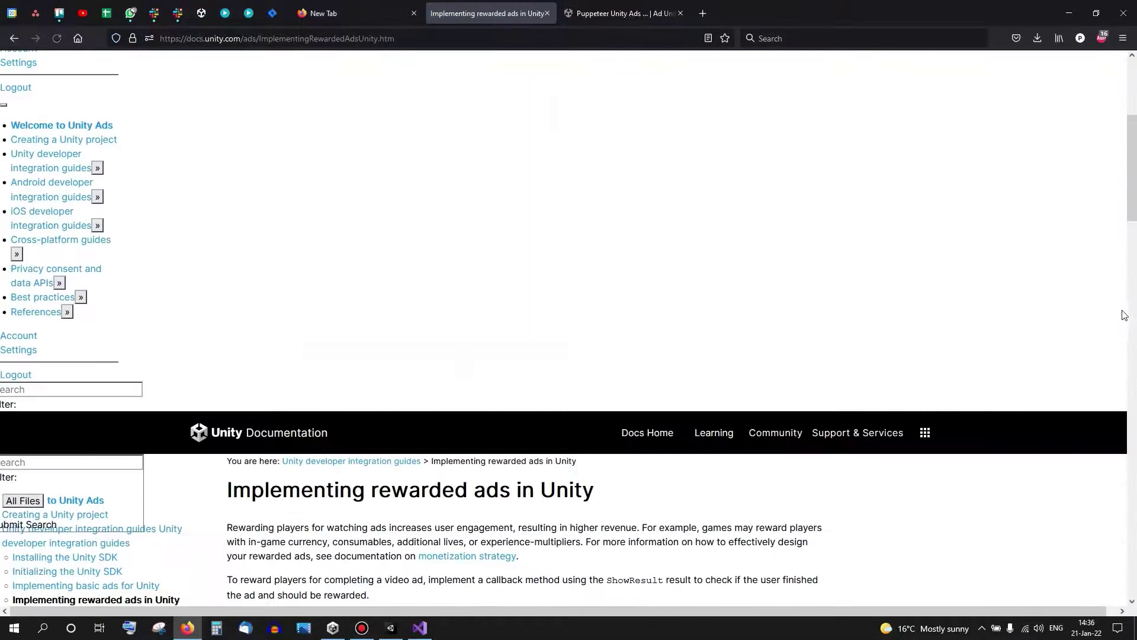
# Step: Read down the rewarded ads guide, open the banner ads page, and minimize Firefox
pyautogui.scroll(-5, 1126, 288)
pyautogui.scroll(-7, 1126, 288)
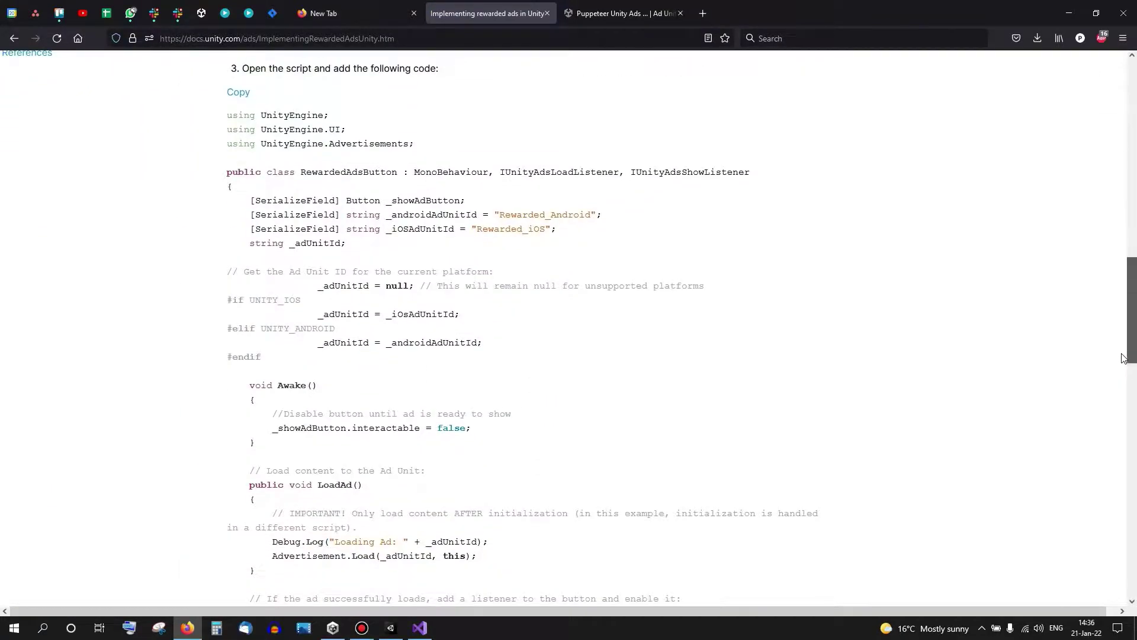
pyautogui.moveTo(1123, 358); pyautogui.dragTo(1094, 561)
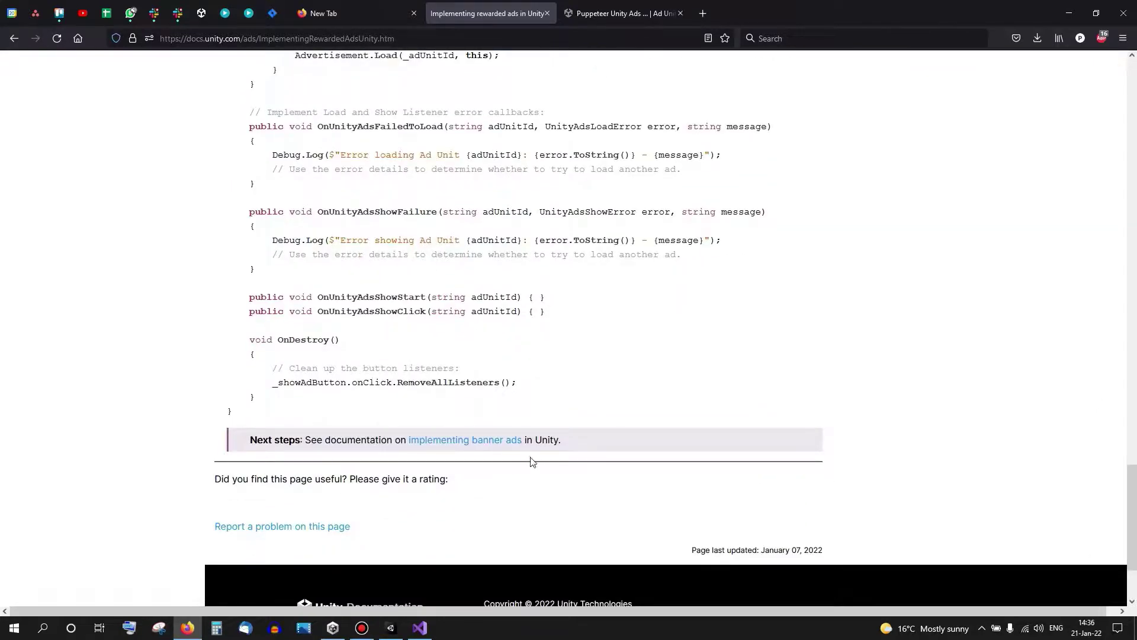
pyautogui.click(507, 441)
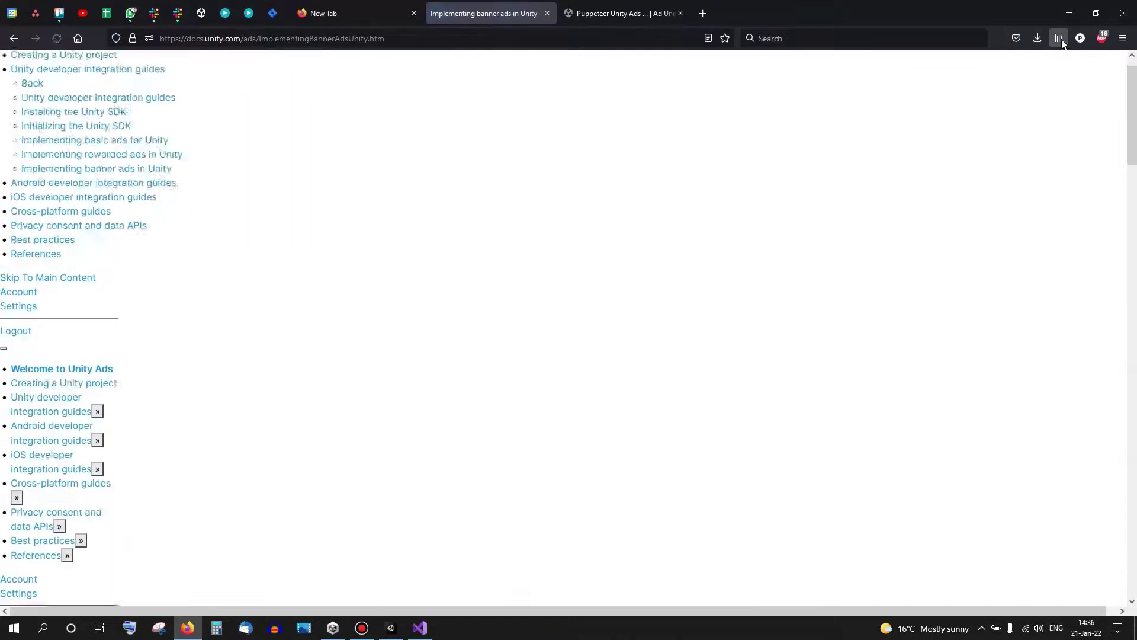
pyautogui.click(1069, 3)
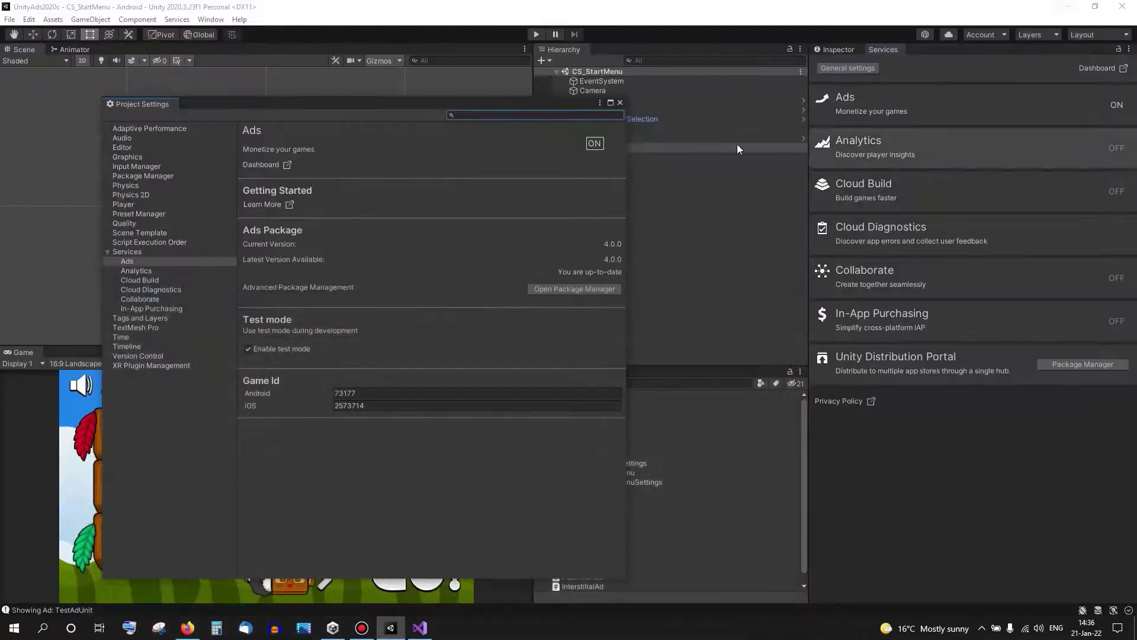